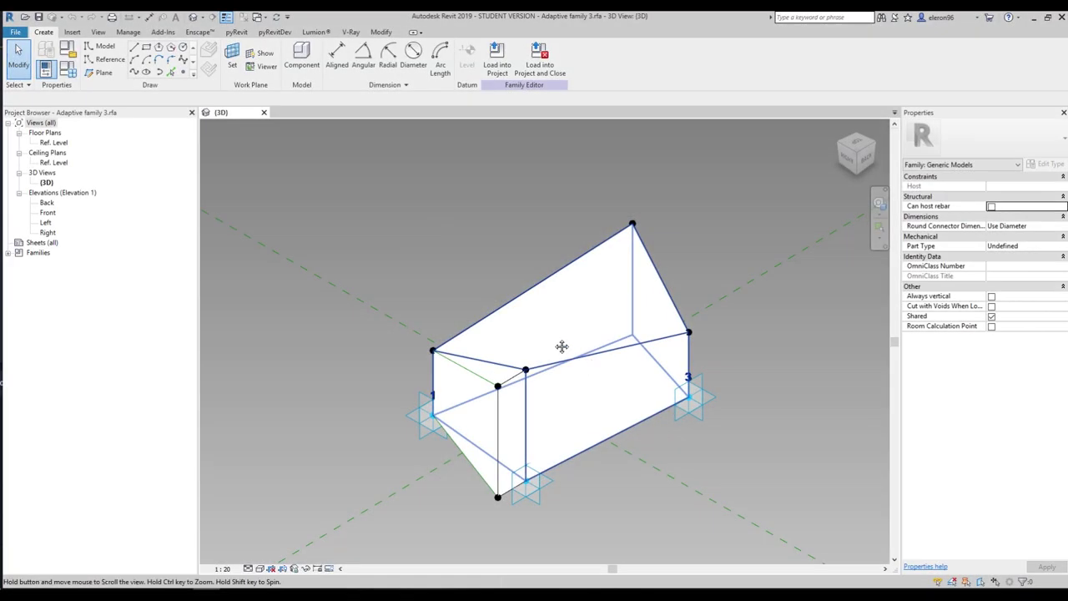
Delete the extra wedge-shaped form attached to the side of the main solid.
{"action": "middle_click_drag", "start_coordinate": [505, 311], "coordinate": [633, 258], "text": "shift"}
{"action": "scroll", "coordinate": [634, 258], "scroll_direction": "up", "scroll_amount": 3}
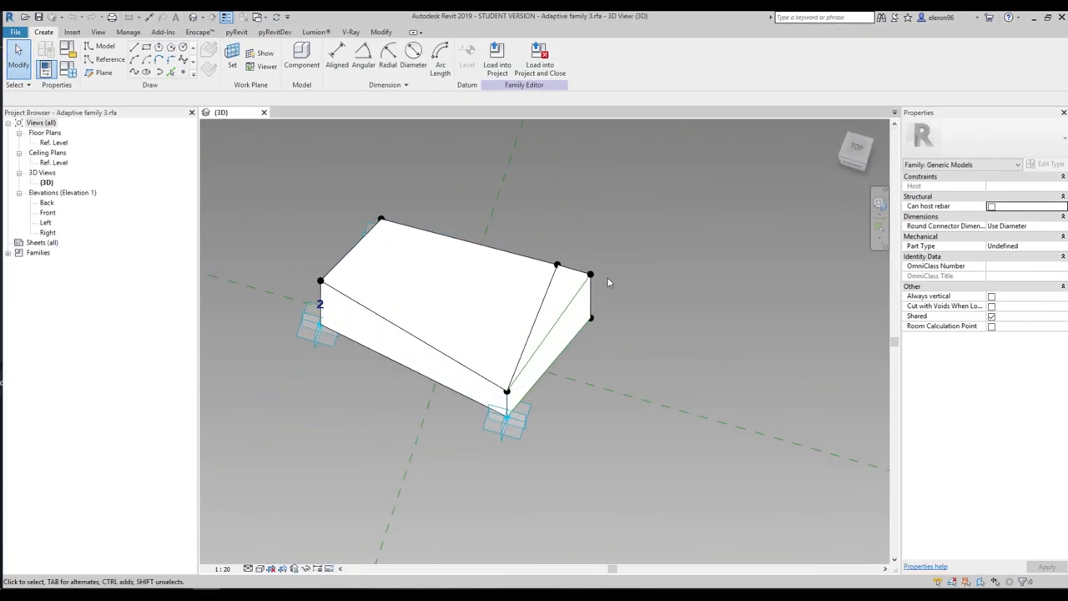
{"action": "left_click", "coordinate": [582, 347]}
{"action": "key", "text": "Delete"}
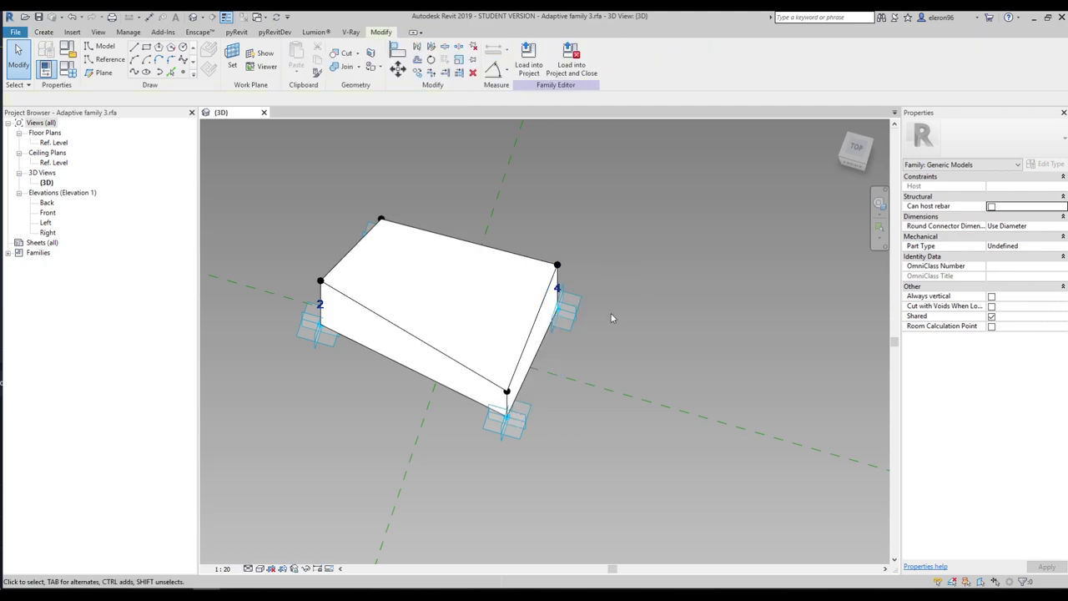
Place a reference point on the Ref. Level plane, in the empty area outside the solid.
{"action": "middle_click_drag", "start_coordinate": [619, 359], "coordinate": [598, 283], "text": "shift"}
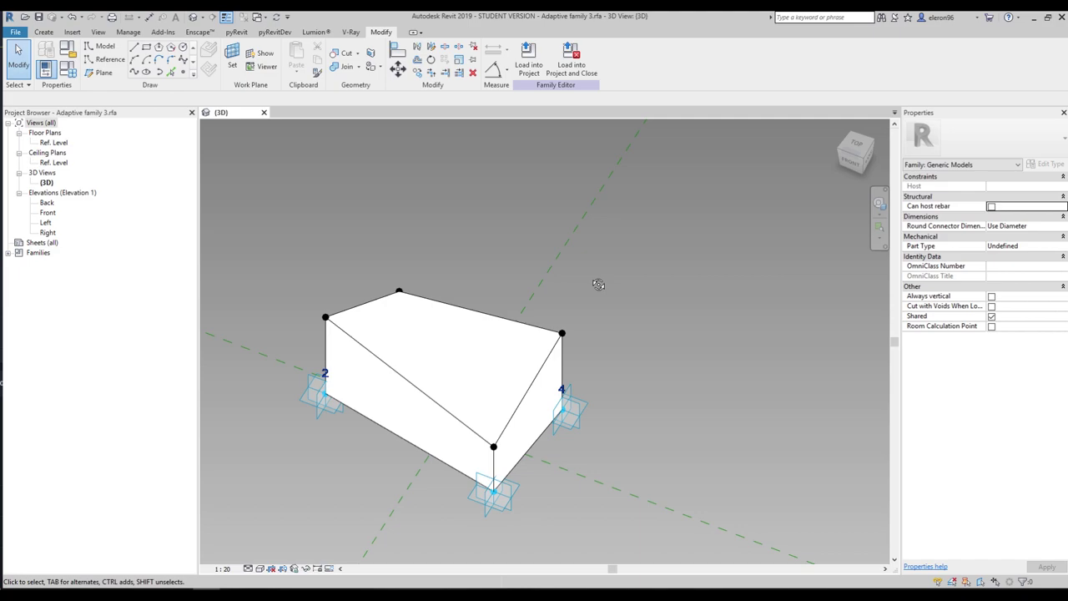
{"action": "middle_click_drag", "start_coordinate": [598, 284], "coordinate": [467, 333], "text": "shift"}
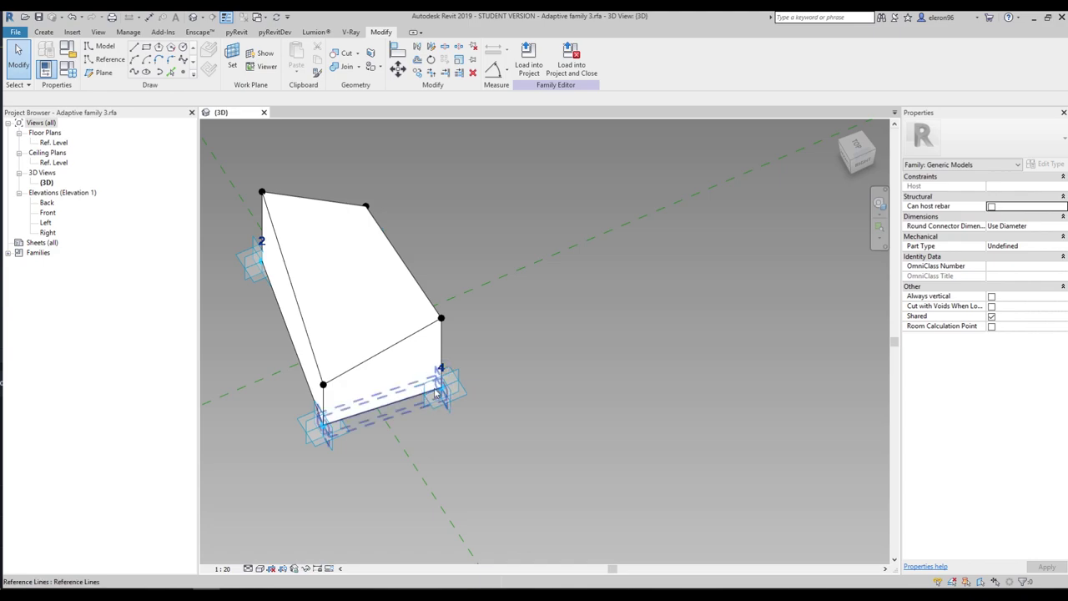
{"action": "middle_click_drag", "start_coordinate": [497, 406], "coordinate": [123, 133], "text": "shift"}
{"action": "left_click", "coordinate": [43, 32]}
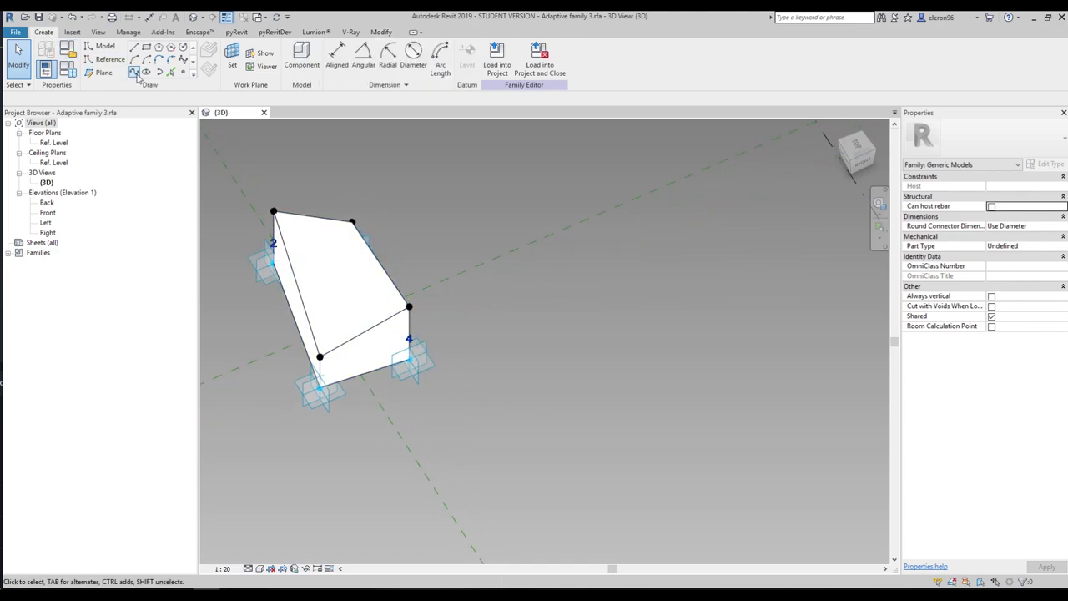
{"action": "left_click", "coordinate": [121, 66]}
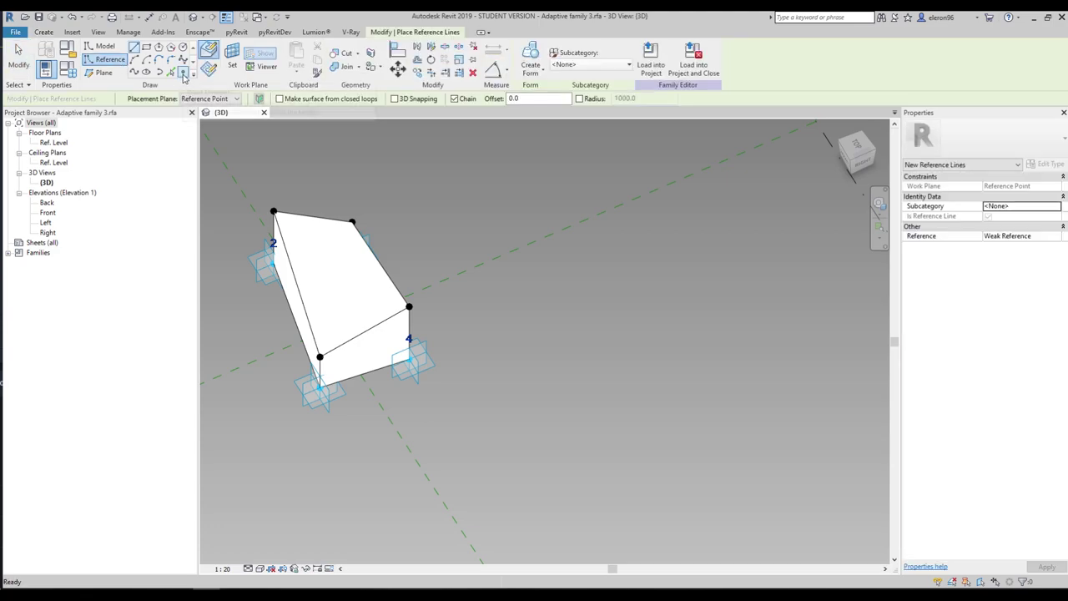
{"action": "left_click", "coordinate": [184, 75]}
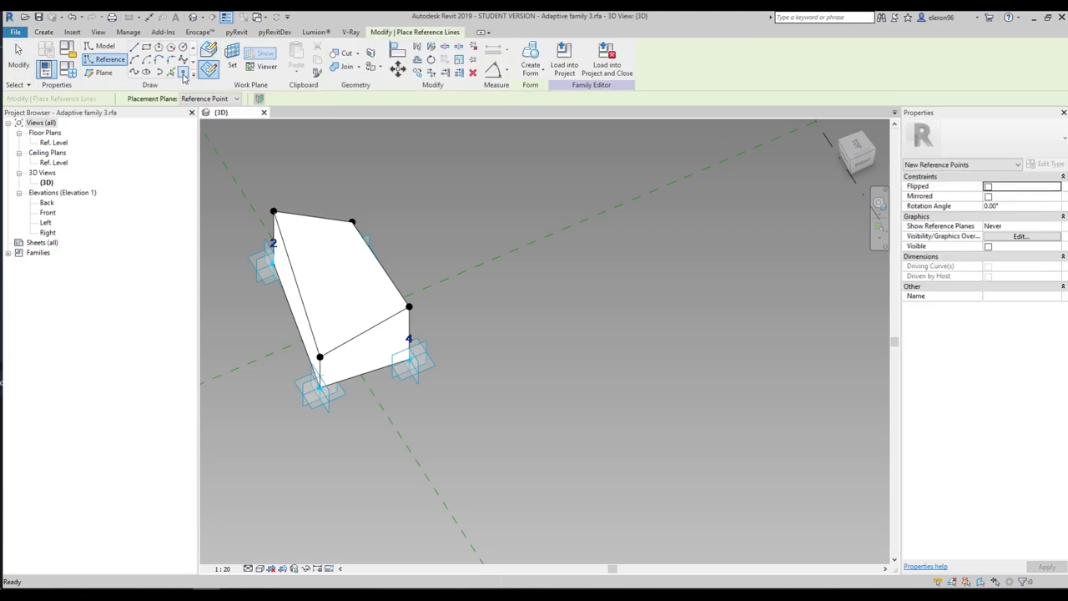
{"action": "left_click", "coordinate": [202, 98]}
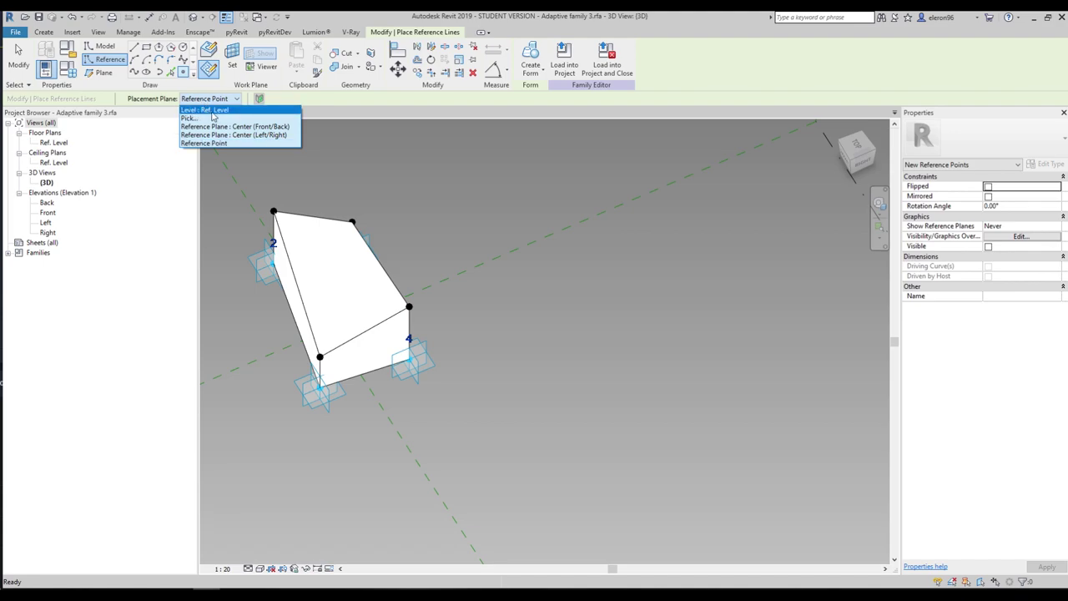
{"action": "left_click", "coordinate": [205, 110]}
{"action": "left_click", "coordinate": [530, 434]}
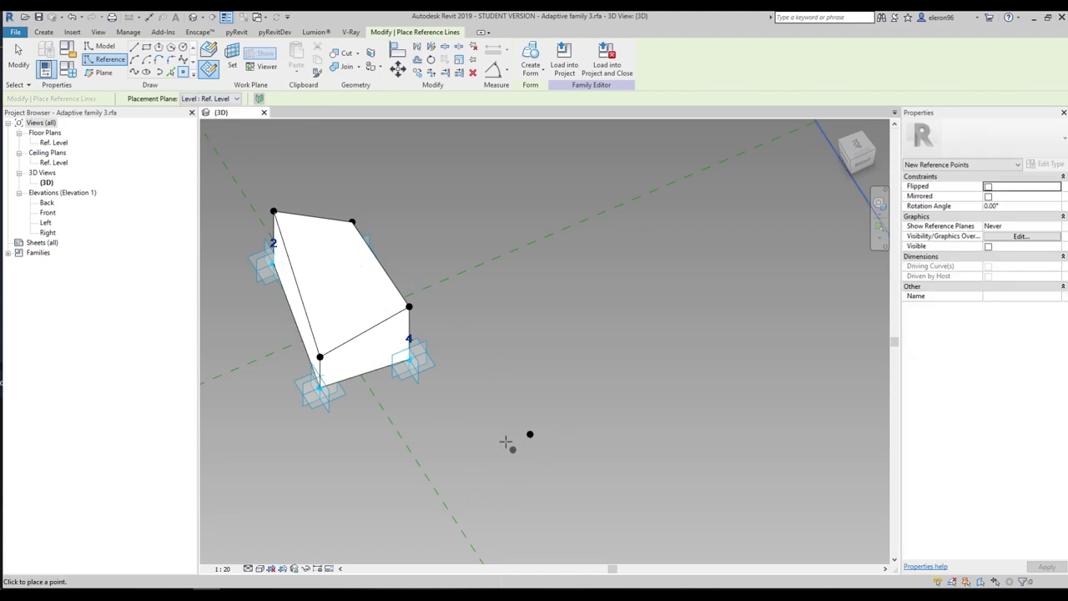
{"action": "key", "text": "Escape"}
Make the new reference point adaptive.
{"action": "left_click_drag", "start_coordinate": [486, 388], "coordinate": [575, 458]}
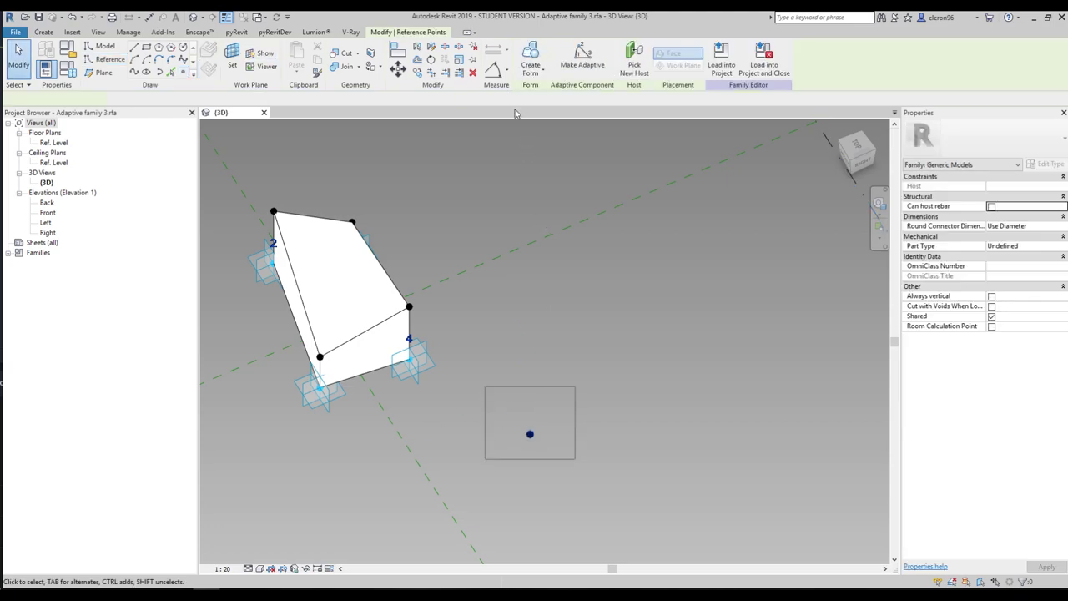
{"action": "left_click", "coordinate": [565, 67]}
{"action": "left_click", "coordinate": [606, 333]}
{"action": "middle_click_drag", "start_coordinate": [607, 334], "coordinate": [603, 299], "text": "shift"}
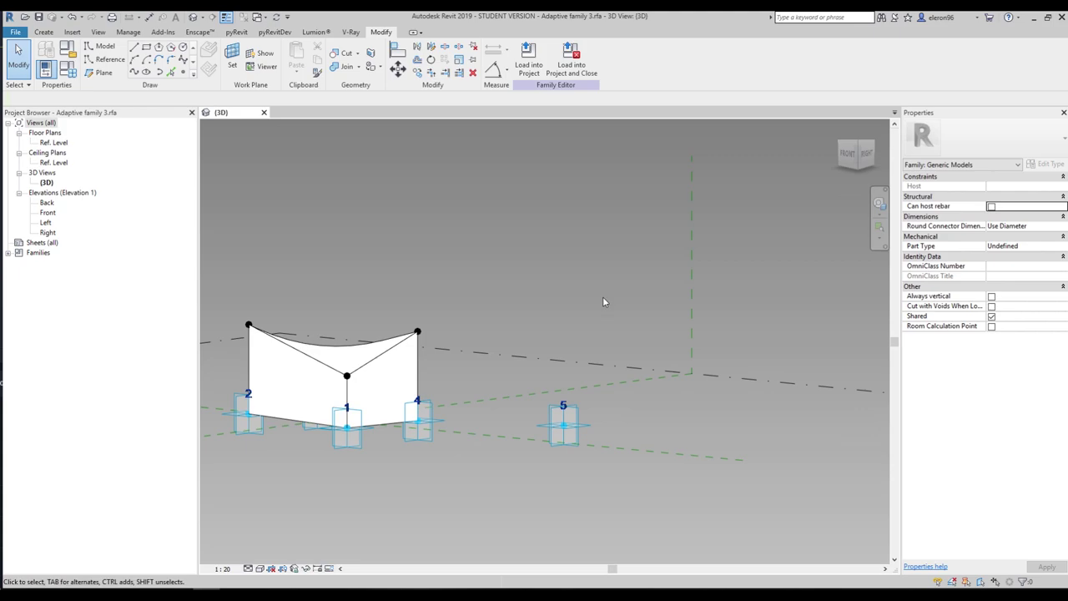
Move adaptive point 5 near point 1, about 4400 mm and 2686 mm from the two centre reference planes.
{"action": "middle_click_drag", "start_coordinate": [529, 289], "coordinate": [538, 433], "text": "shift"}
{"action": "left_click", "coordinate": [536, 437]}
{"action": "left_click_drag", "start_coordinate": [535, 441], "coordinate": [332, 497]}
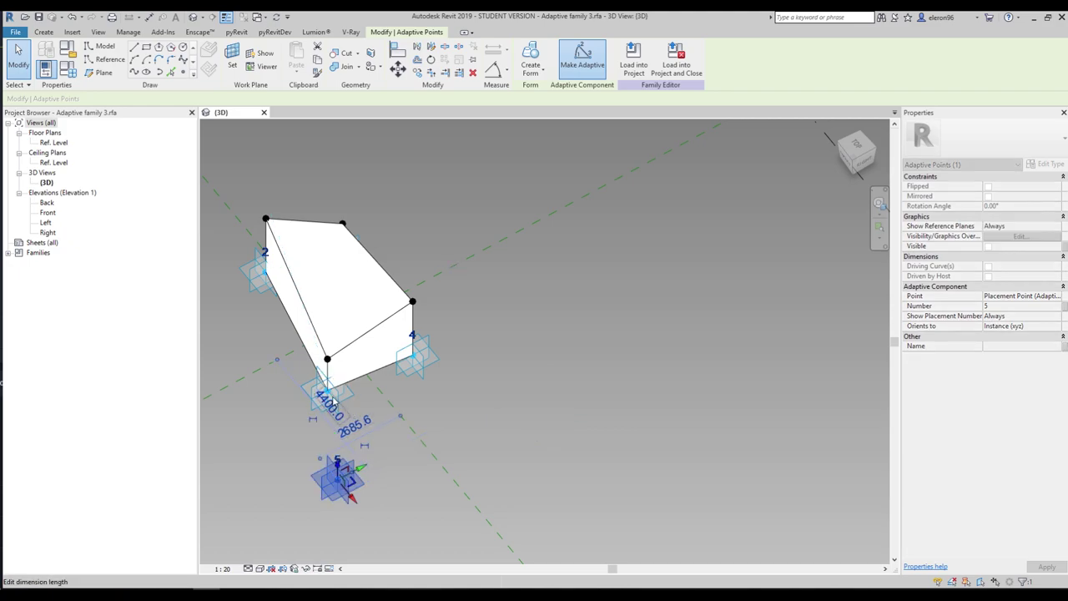
{"action": "middle_click_drag", "start_coordinate": [521, 357], "coordinate": [659, 301]}
{"action": "left_click", "coordinate": [463, 361]}
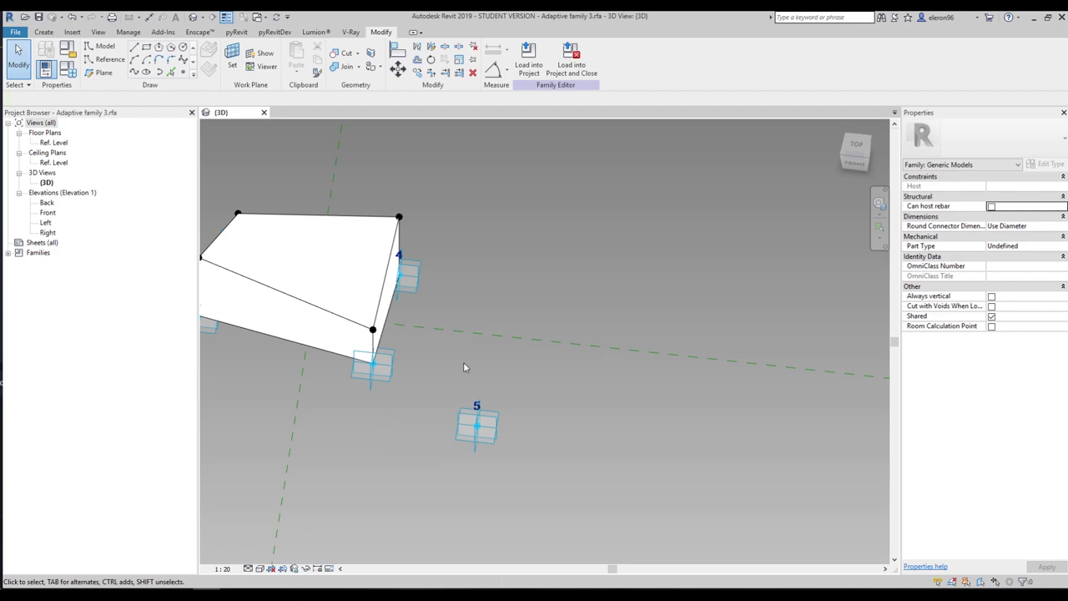
Add an aligned dimension between the form's base vertex at adaptive point 1 and adaptive point 5.
{"action": "key", "text": "d"}
{"action": "key", "text": "i"}
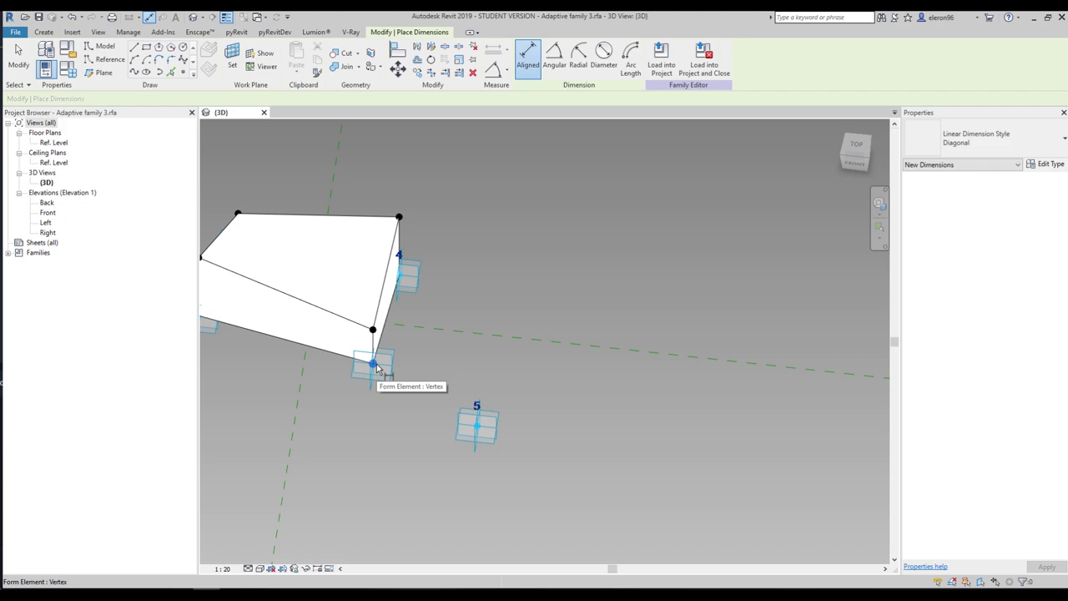
{"action": "left_click", "coordinate": [377, 368]}
{"action": "left_click", "coordinate": [476, 425]}
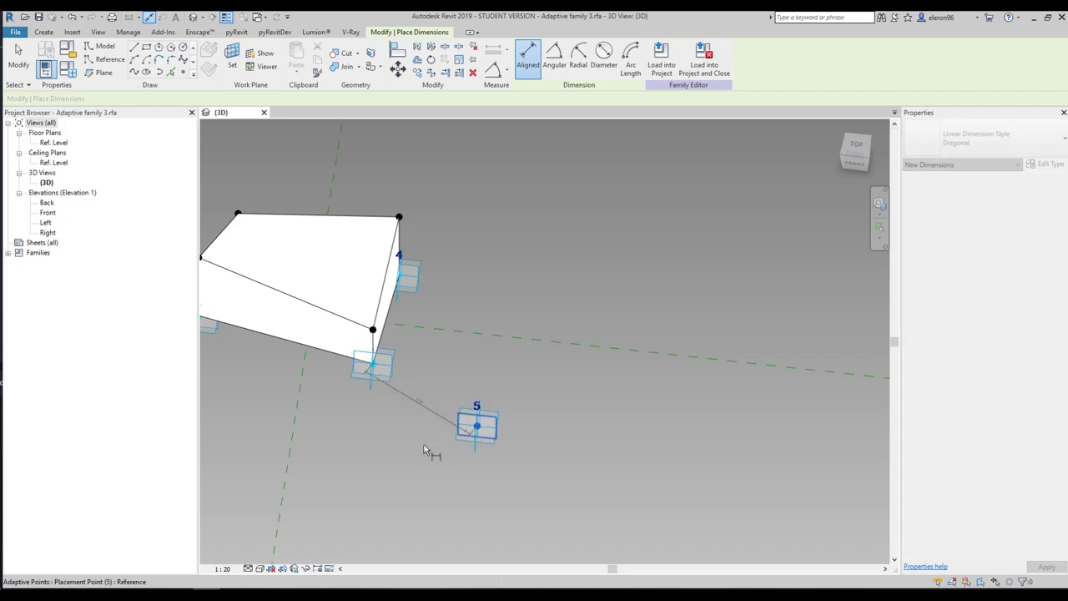
{"action": "left_click", "coordinate": [380, 444]}
{"action": "scroll", "coordinate": [373, 446], "scroll_direction": "up", "scroll_amount": 5}
{"action": "key", "text": "Escape"}
{"action": "key", "text": "Escape"}
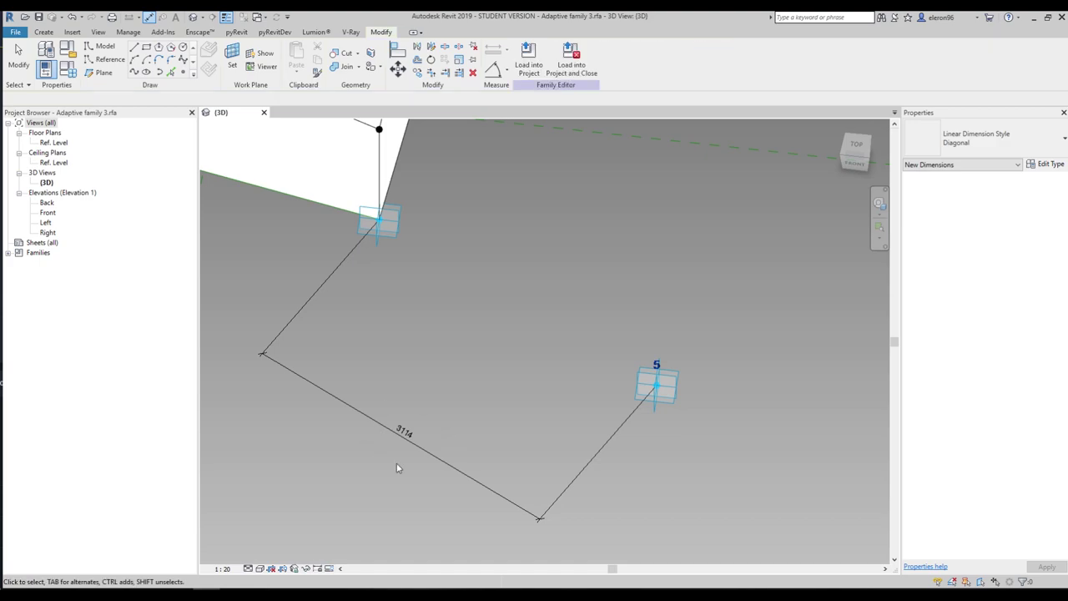
Move adaptive point 5 farther from the solid, about 4072 mm from point 1.
{"action": "middle_click_drag", "start_coordinate": [430, 418], "coordinate": [583, 401], "text": "shift"}
{"action": "left_click", "coordinate": [589, 397]}
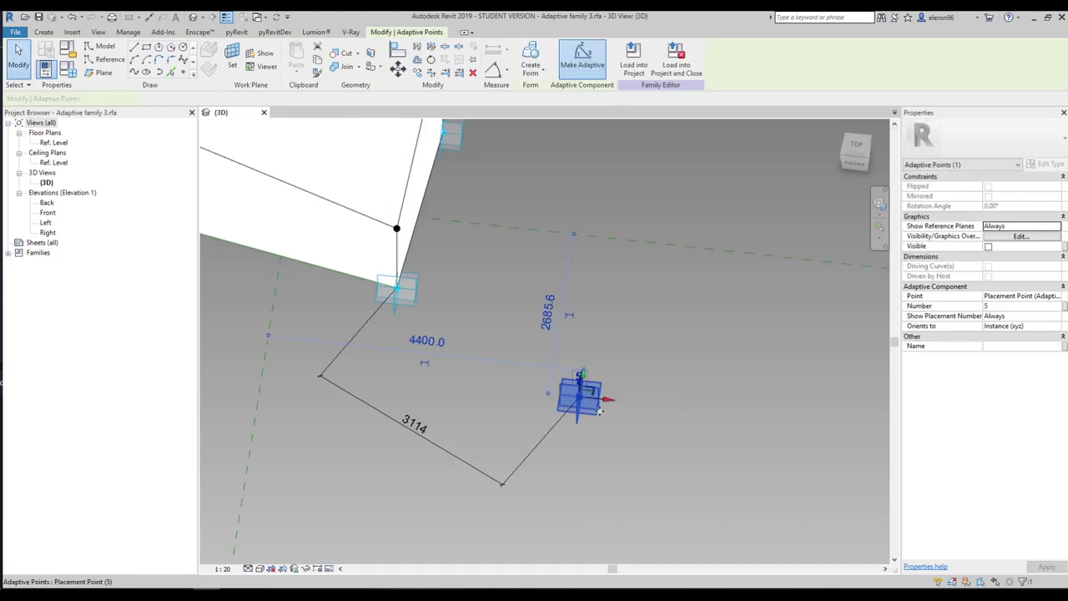
{"action": "middle_click_drag", "start_coordinate": [640, 374], "coordinate": [615, 410], "text": "shift"}
{"action": "left_click_drag", "start_coordinate": [597, 401], "coordinate": [668, 443]}
{"action": "left_click", "coordinate": [570, 365]}
Set the Height parameter to 1900 in the family types and apply it.
{"action": "middle_click_drag", "start_coordinate": [570, 366], "coordinate": [508, 375], "text": "shift"}
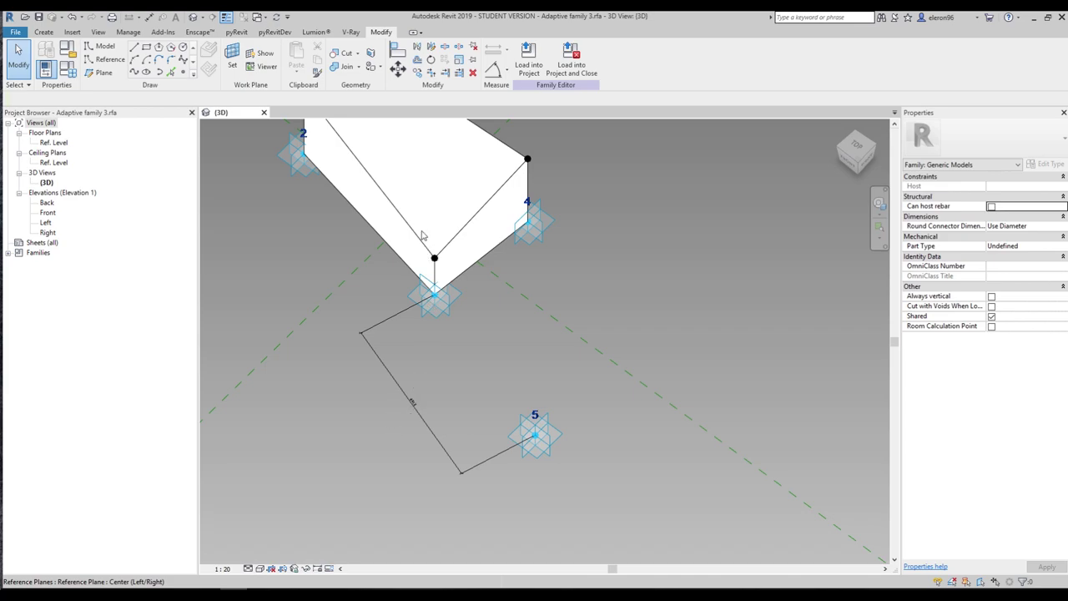
{"action": "middle_click_drag", "start_coordinate": [467, 306], "coordinate": [436, 300], "text": "shift"}
{"action": "middle_click_drag", "start_coordinate": [468, 401], "coordinate": [224, 224], "text": "shift"}
{"action": "left_click", "coordinate": [224, 224]}
{"action": "left_click", "coordinate": [68, 69]}
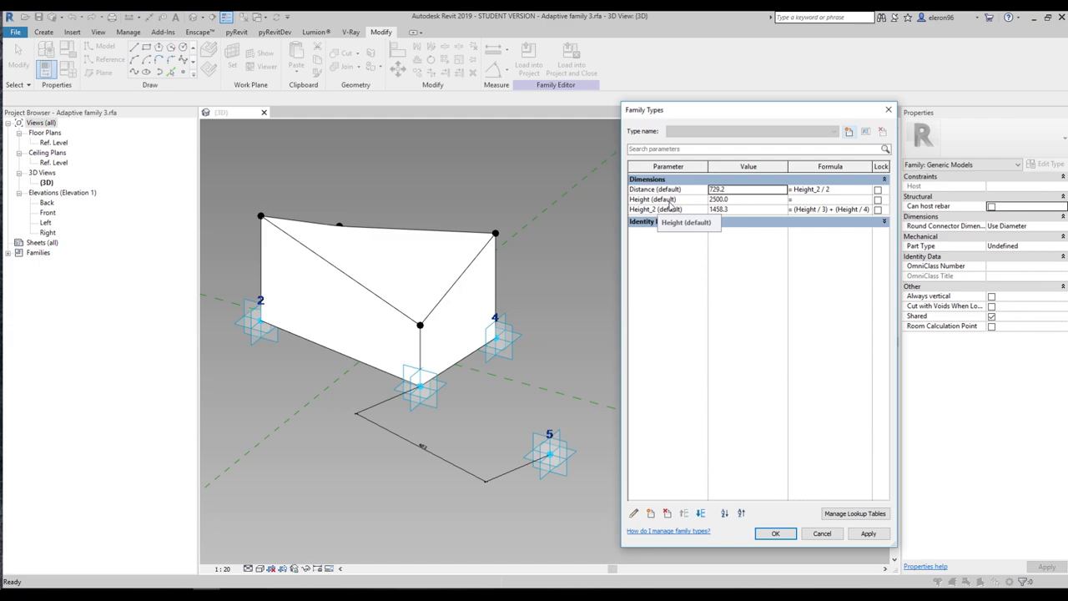
{"action": "left_click", "coordinate": [739, 201]}
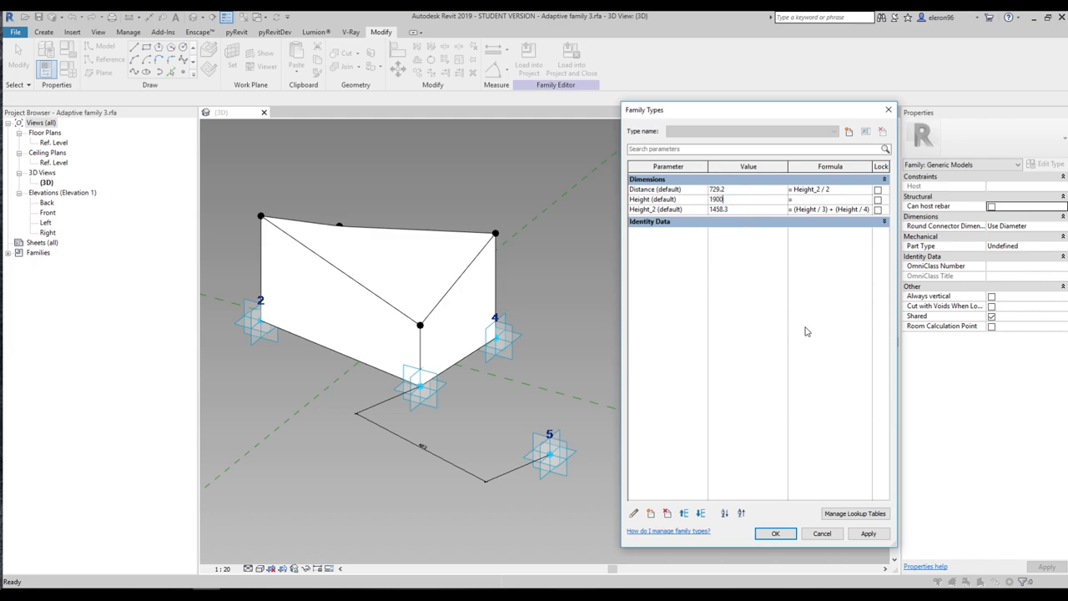
{"action": "left_click", "coordinate": [868, 533]}
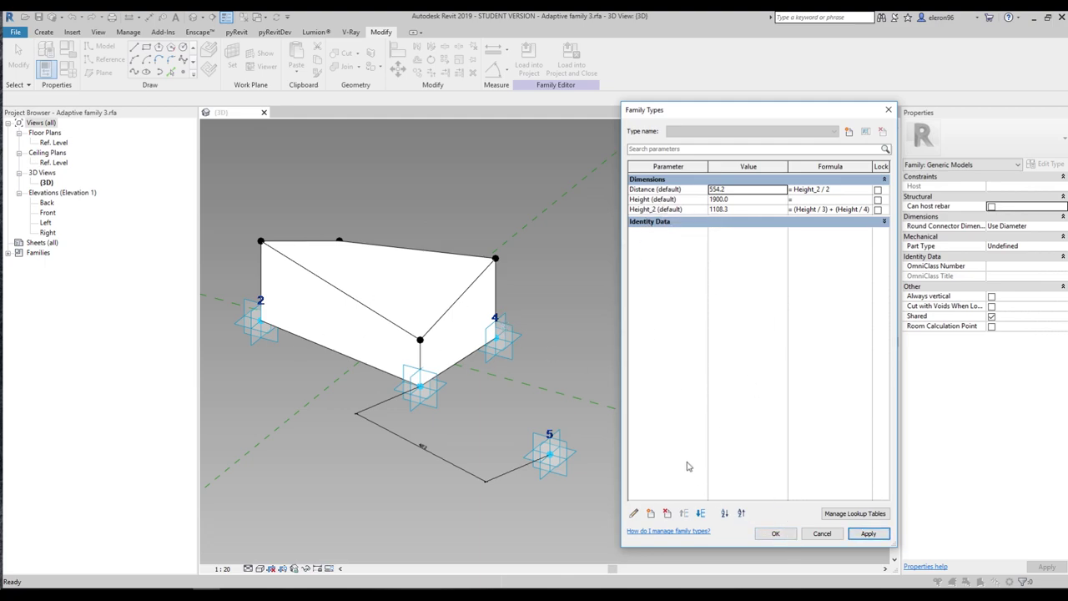
{"action": "left_click", "coordinate": [774, 533]}
Label the dimension between points 1 and 5 with a new instance reporting parameter named REF.
{"action": "scroll", "coordinate": [450, 442], "scroll_direction": "up", "scroll_amount": 3}
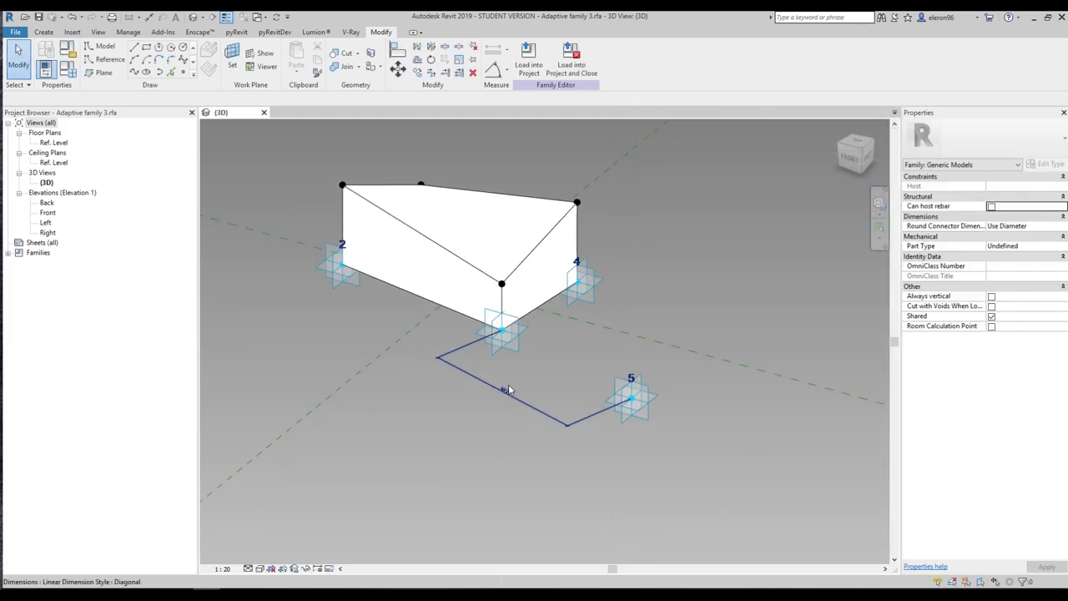
{"action": "mouse_move", "coordinate": [488, 457]}
{"action": "left_mouse_down"}
{"action": "mouse_move", "coordinate": [476, 464]}
{"action": "mouse_move", "coordinate": [477, 455]}
{"action": "left_mouse_up"}
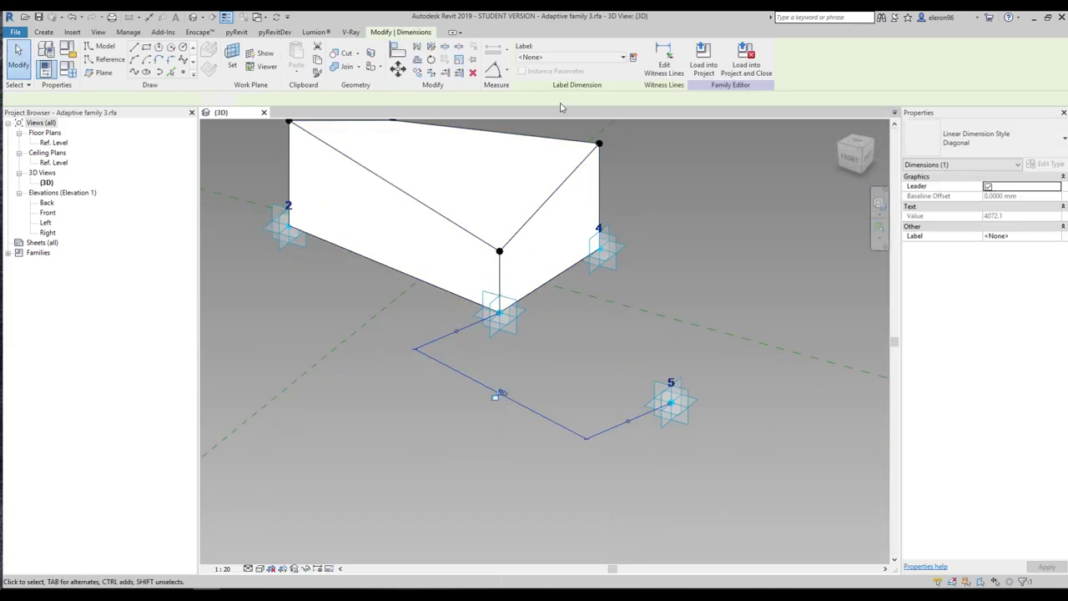
{"action": "left_click", "coordinate": [632, 57]}
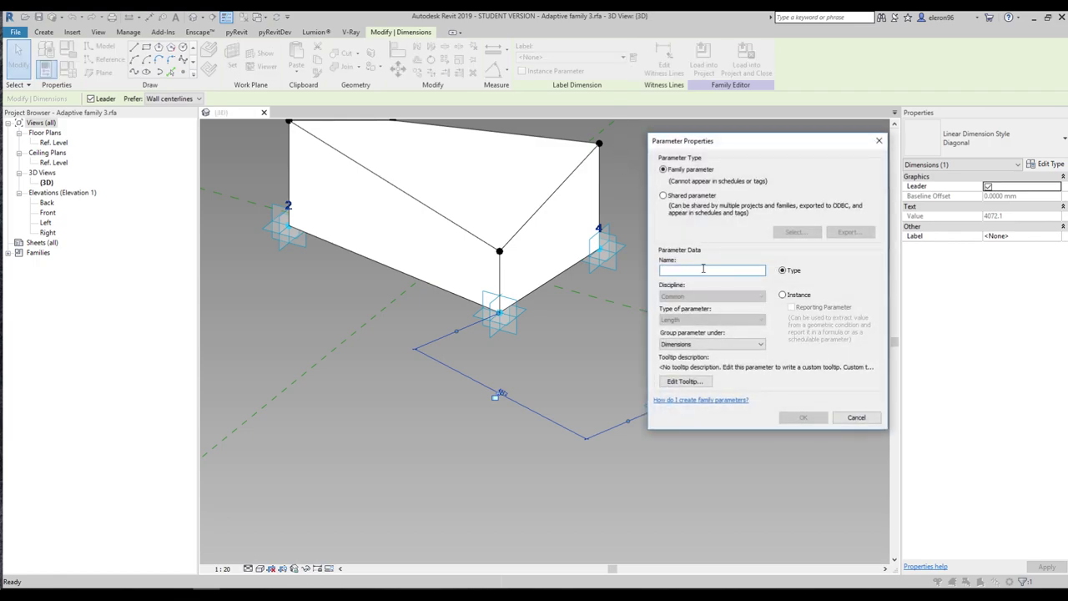
{"action": "type", "text": "REF"}
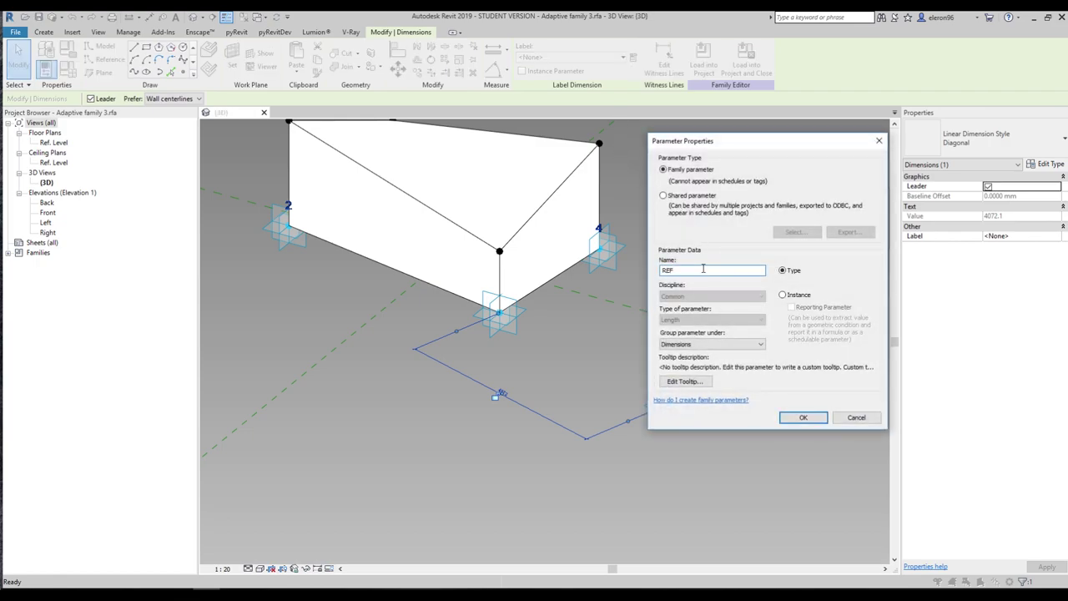
{"action": "left_click", "coordinate": [801, 295]}
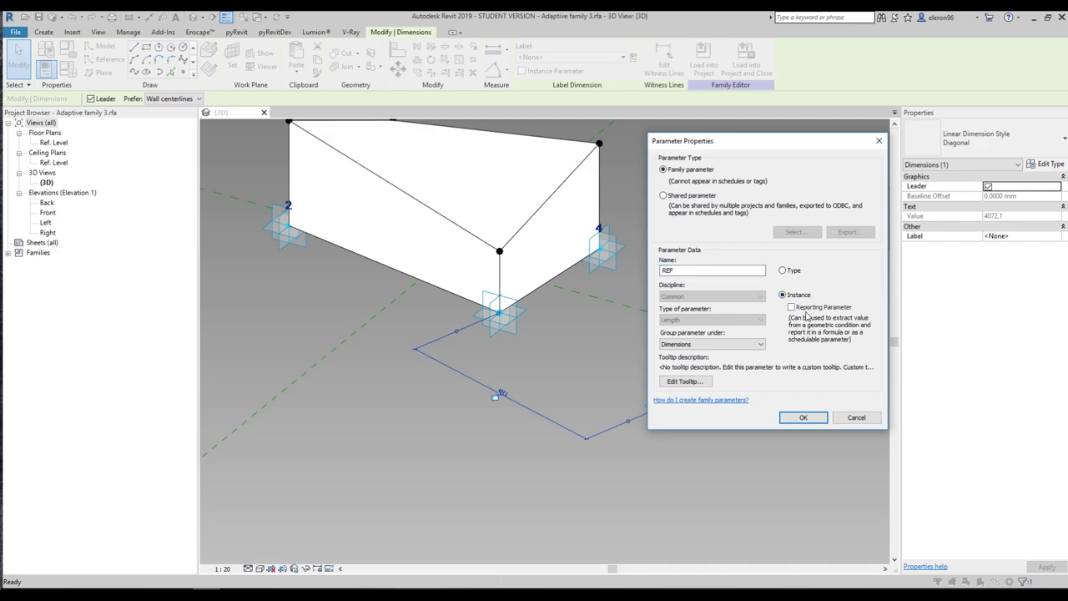
{"action": "left_click", "coordinate": [802, 417]}
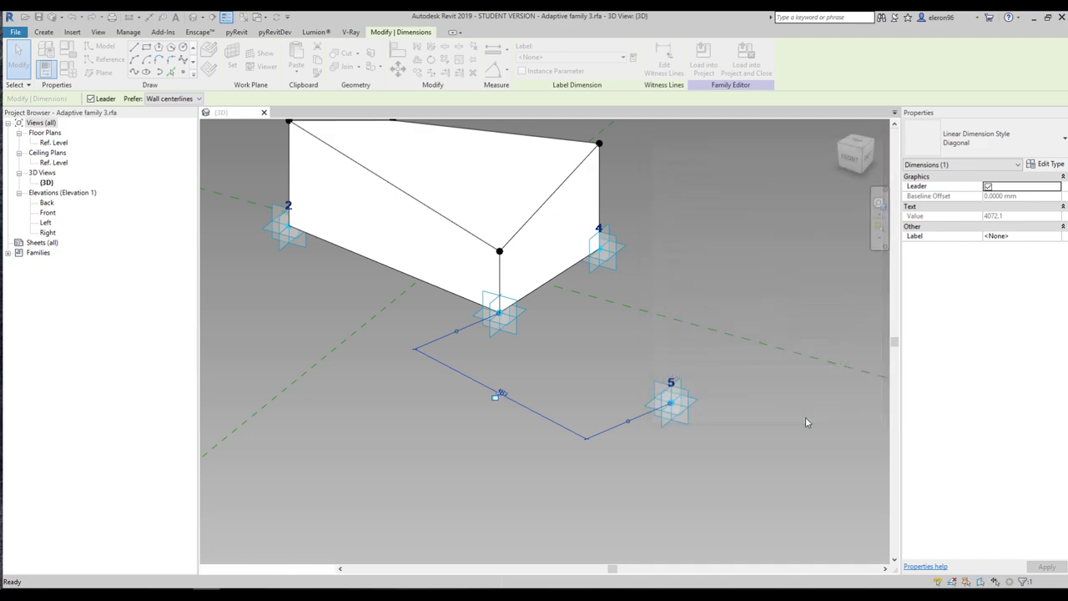
{"action": "left_click", "coordinate": [800, 411]}
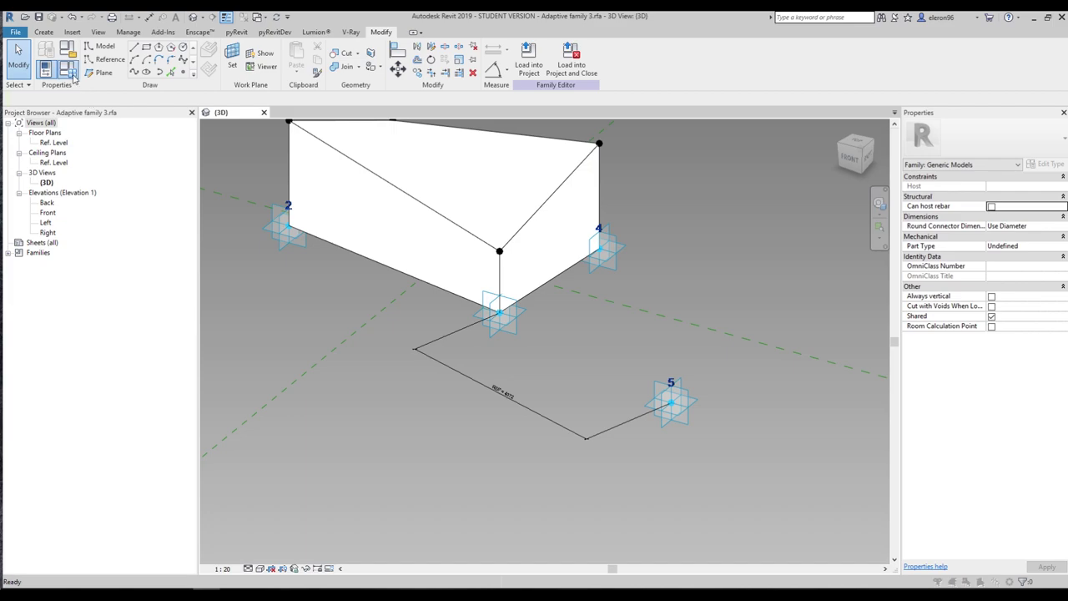
Turn off the Reporting Parameter option for the REF parameter in the family types.
{"action": "left_click", "coordinate": [68, 70]}
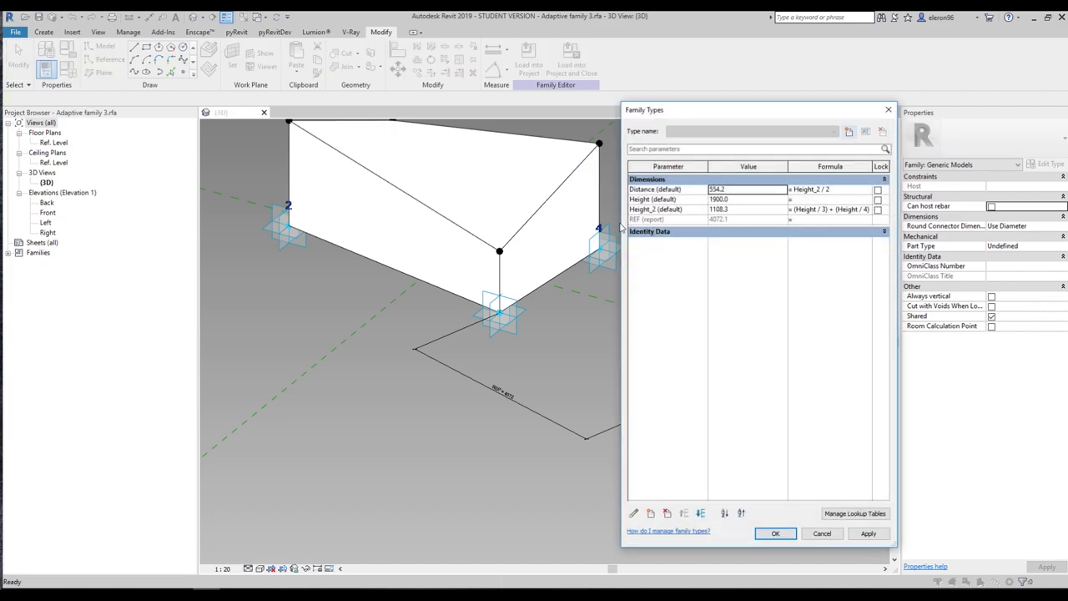
{"action": "left_click", "coordinate": [676, 223]}
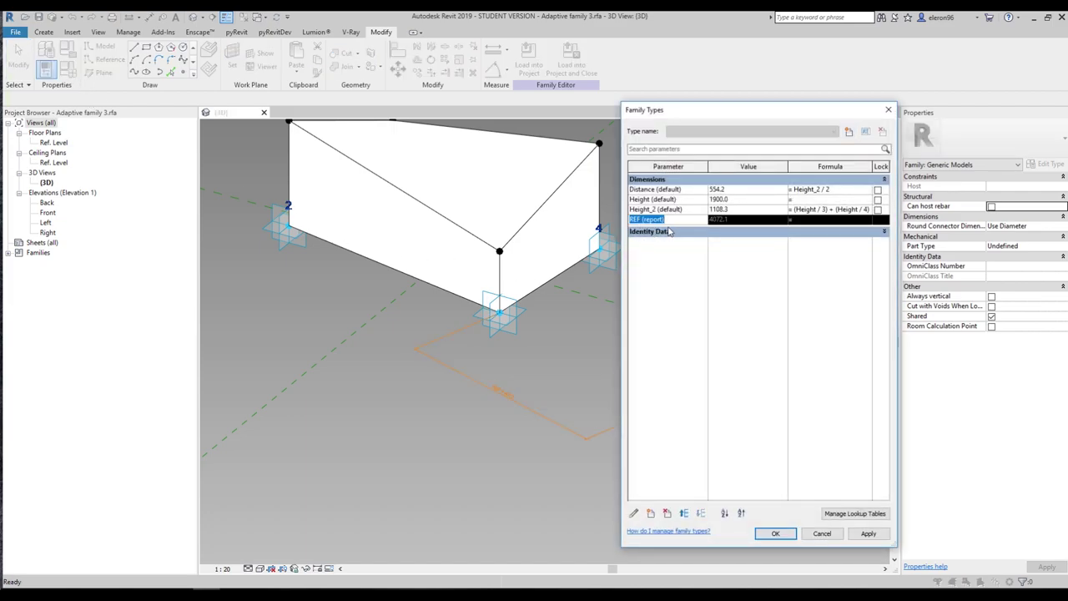
{"action": "left_click", "coordinate": [750, 278]}
{"action": "left_click", "coordinate": [663, 221]}
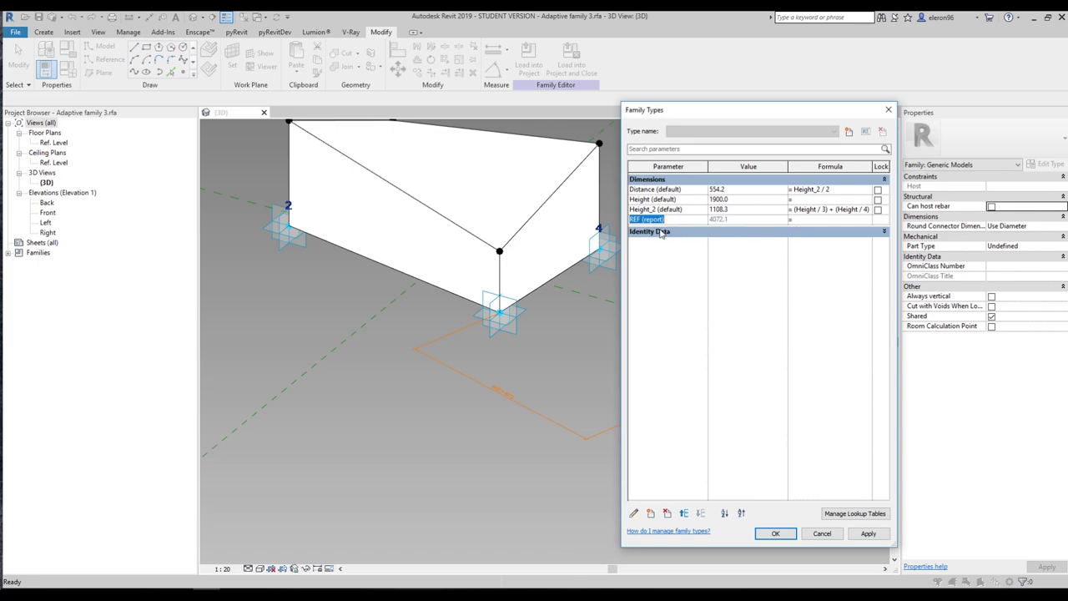
{"action": "left_click", "coordinate": [633, 513]}
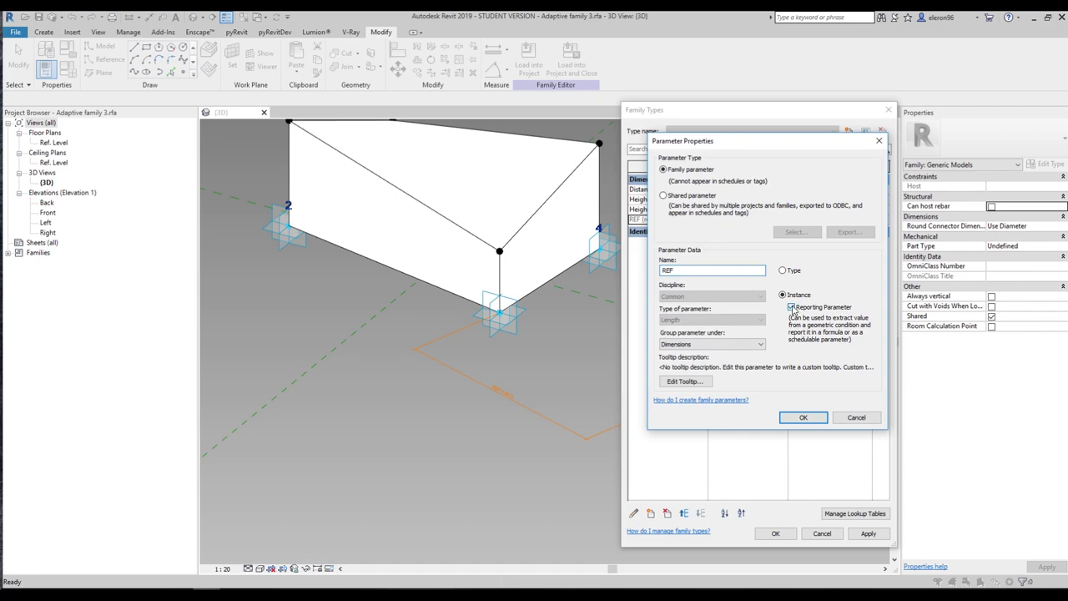
{"action": "left_click", "coordinate": [802, 417]}
Set the formula of the Height parameter to REF.
{"action": "left_click", "coordinate": [647, 219]}
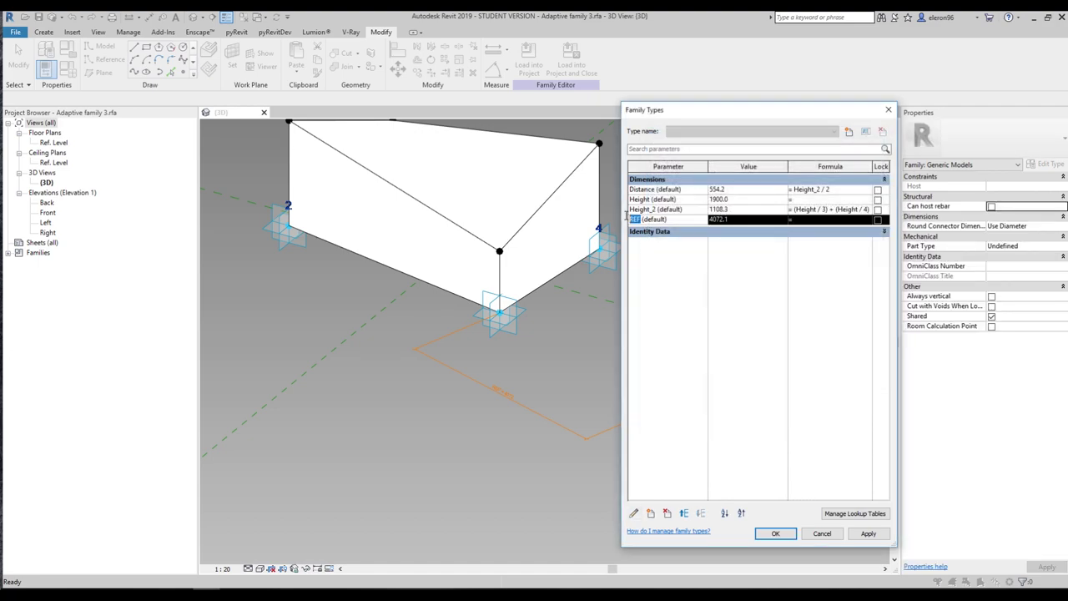
{"action": "left_click", "coordinate": [805, 201]}
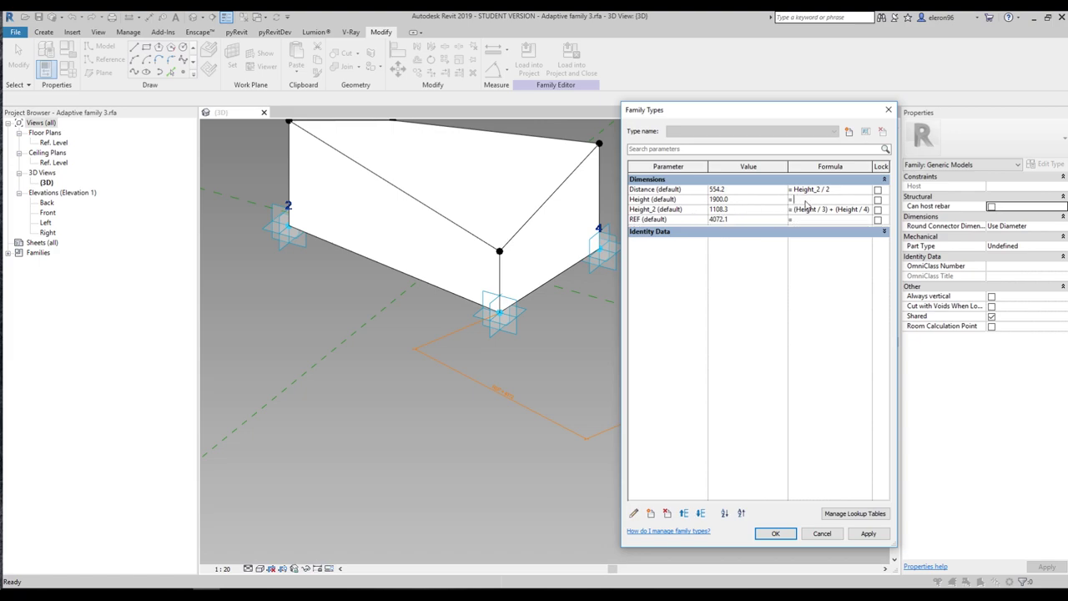
{"action": "key", "text": "Return"}
{"action": "left_click", "coordinate": [677, 220]}
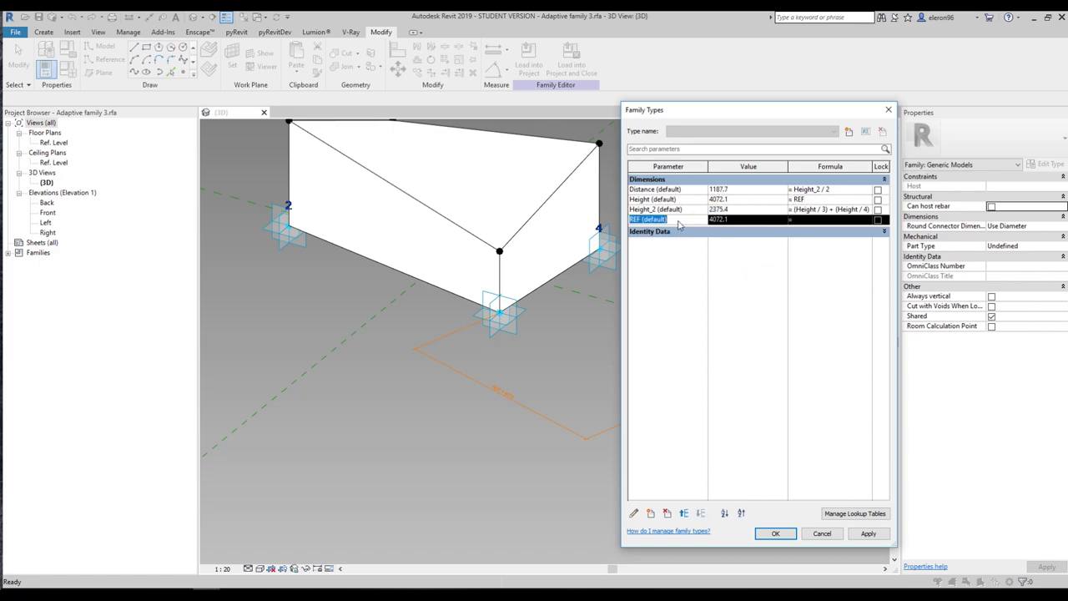
Turn on the Reporting Parameter option for the REF parameter and accept the family types.
{"action": "left_click", "coordinate": [634, 513]}
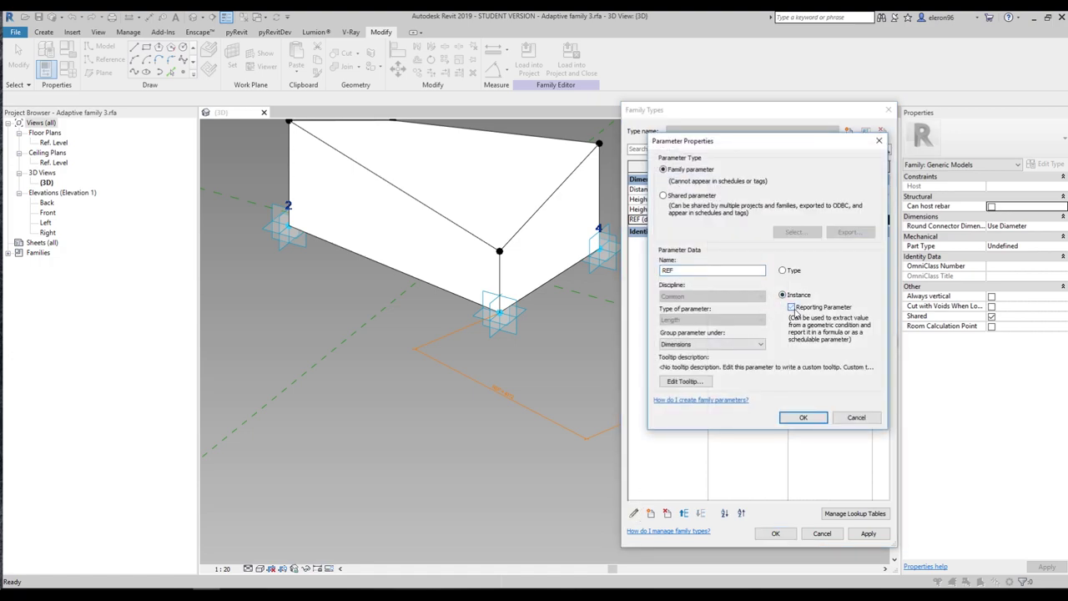
{"action": "left_click", "coordinate": [802, 417]}
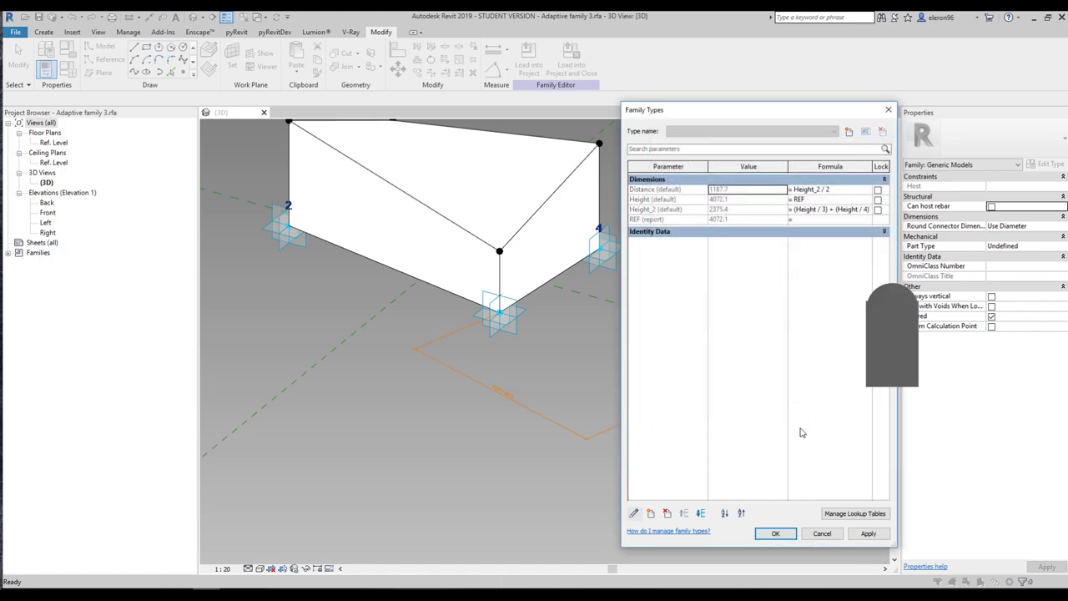
{"action": "left_click", "coordinate": [766, 535]}
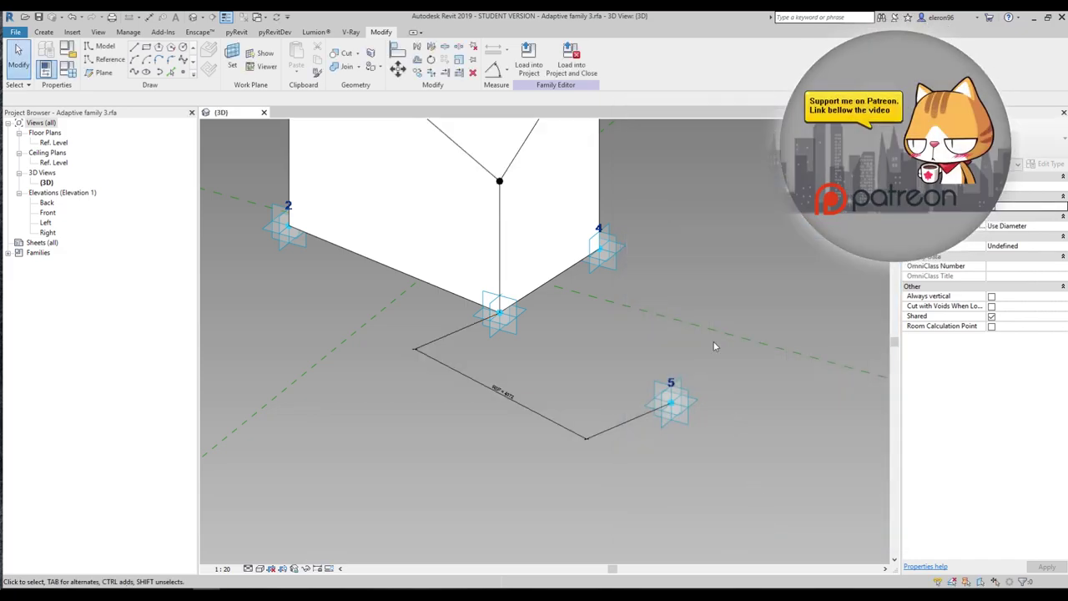
Move adaptive point 5 closer to point 1 to change the height of the form.
{"action": "scroll", "coordinate": [714, 346], "scroll_direction": "down", "scroll_amount": 2}
{"action": "middle_click_drag", "start_coordinate": [714, 346], "coordinate": [654, 441], "text": "shift"}
{"action": "left_click", "coordinate": [643, 442]}
{"action": "scroll", "coordinate": [657, 438], "scroll_direction": "down", "scroll_amount": 2}
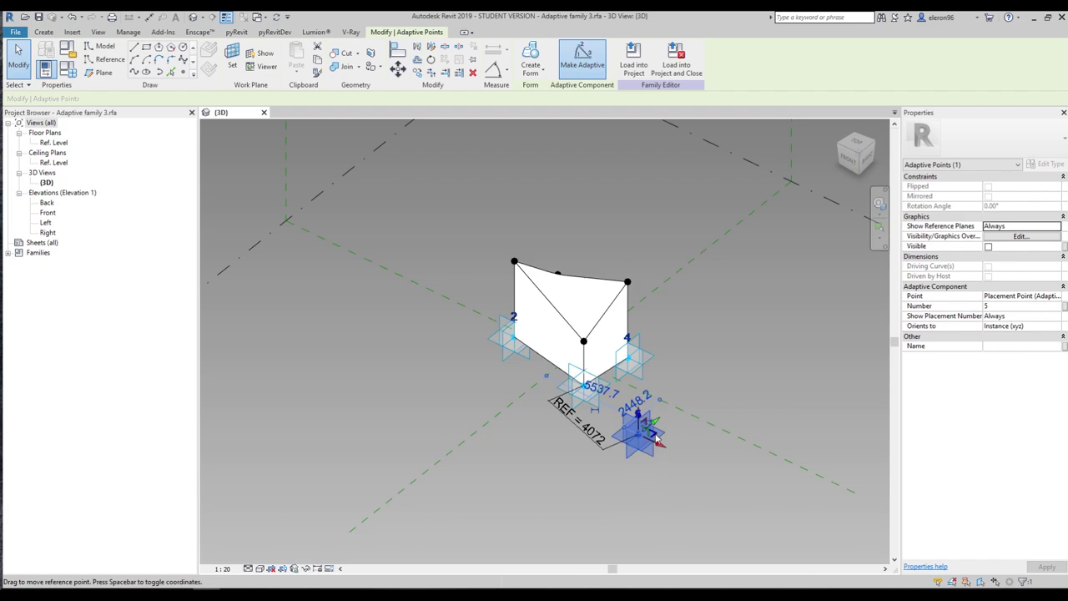
{"action": "left_click_drag", "start_coordinate": [659, 442], "coordinate": [617, 425]}
{"action": "left_click", "coordinate": [702, 357]}
{"action": "scroll", "coordinate": [659, 379], "scroll_direction": "up", "scroll_amount": 2}
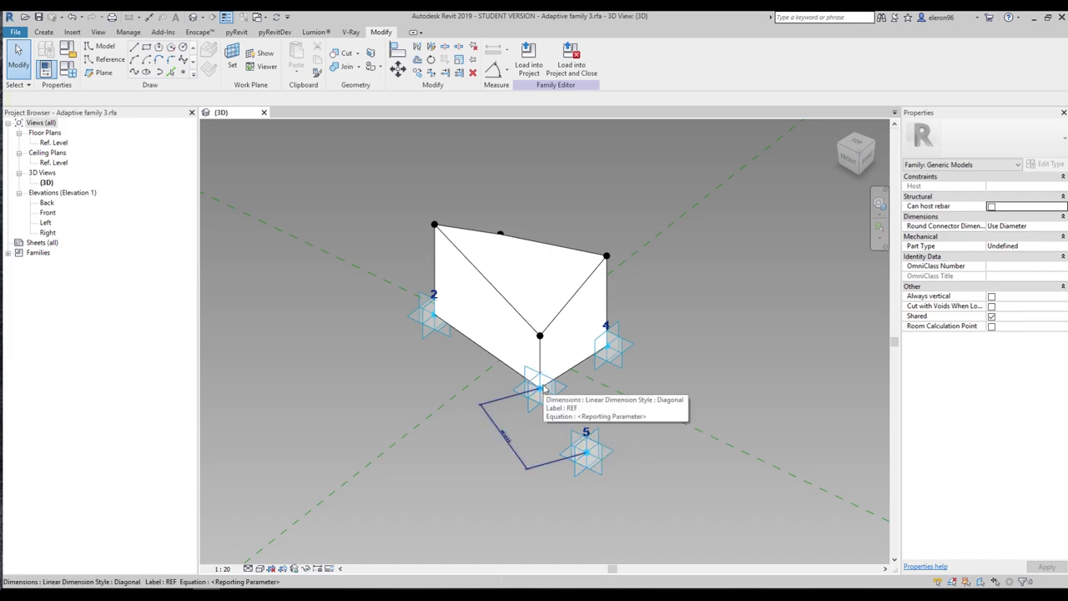
Orient the 3D view to the top and set its visual style to Wireframe.
{"action": "middle_click_drag", "start_coordinate": [572, 252], "coordinate": [529, 341], "text": "shift"}
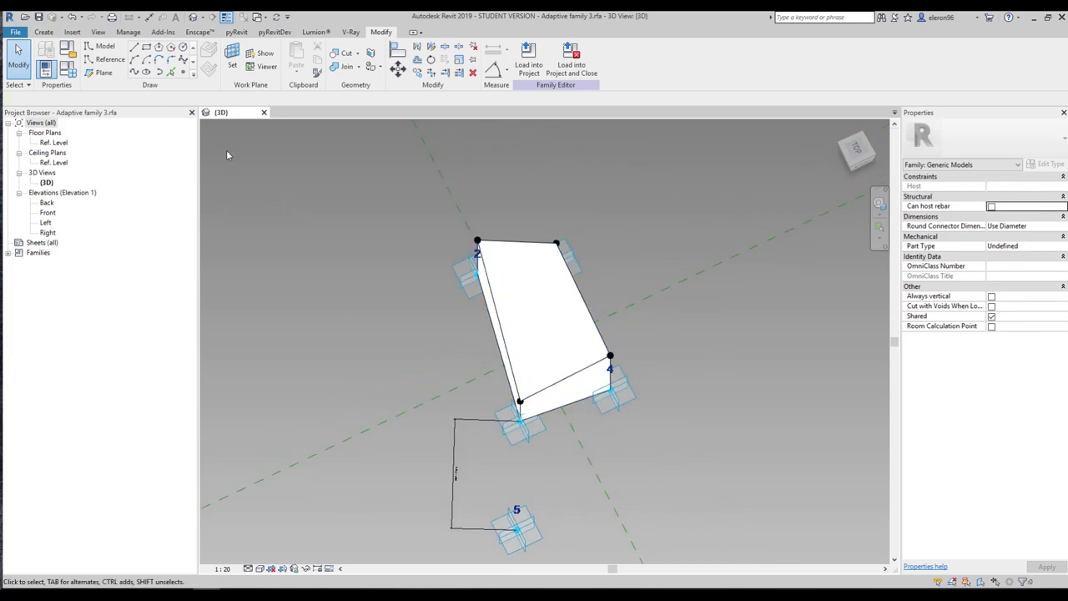
{"action": "left_click", "coordinate": [855, 148]}
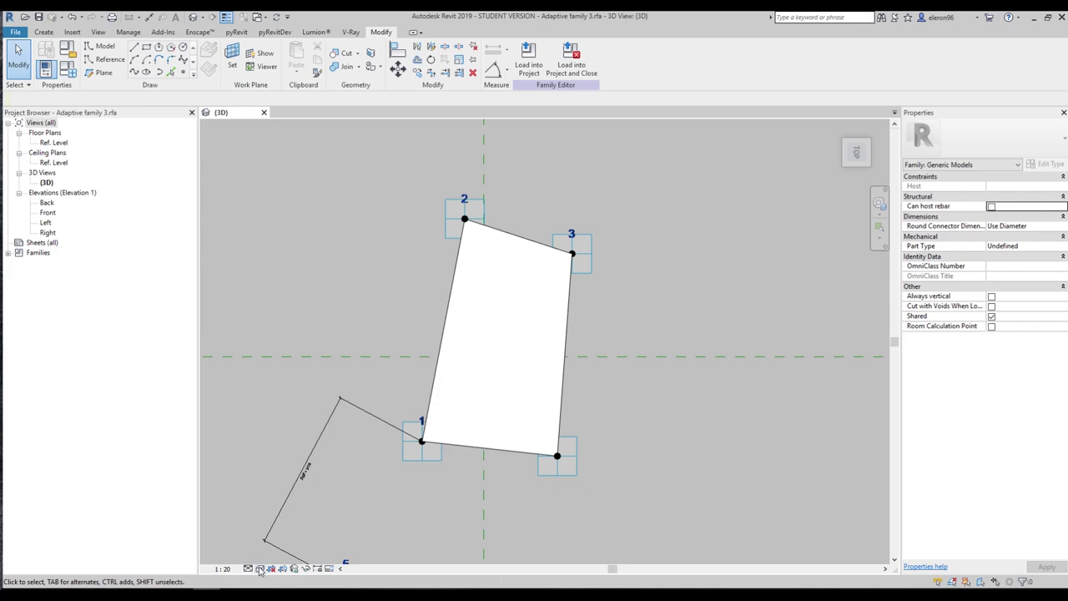
{"action": "left_click", "coordinate": [259, 568]}
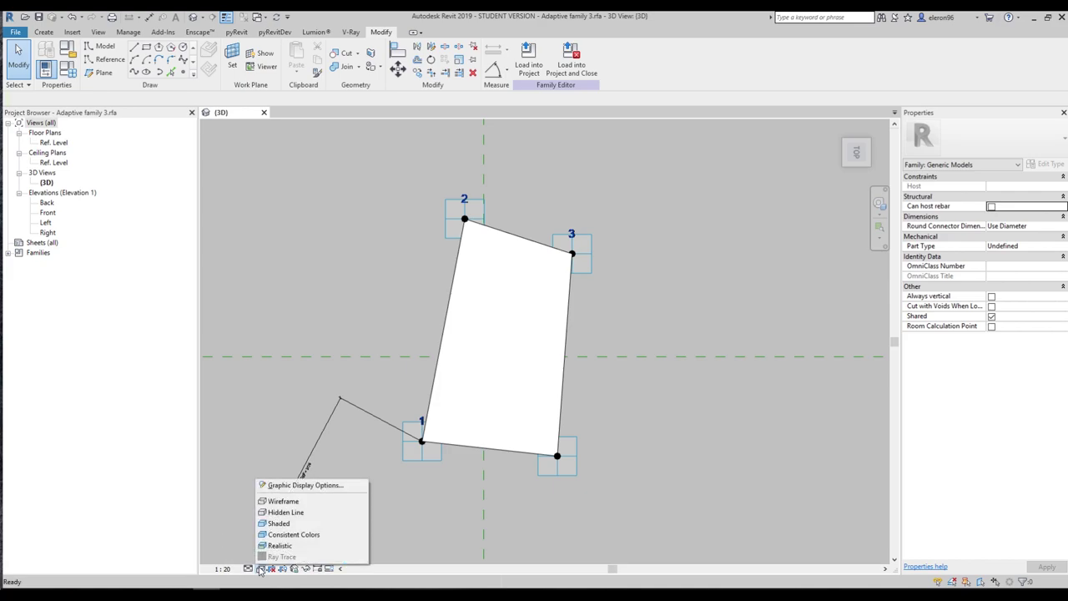
{"action": "left_click", "coordinate": [286, 501]}
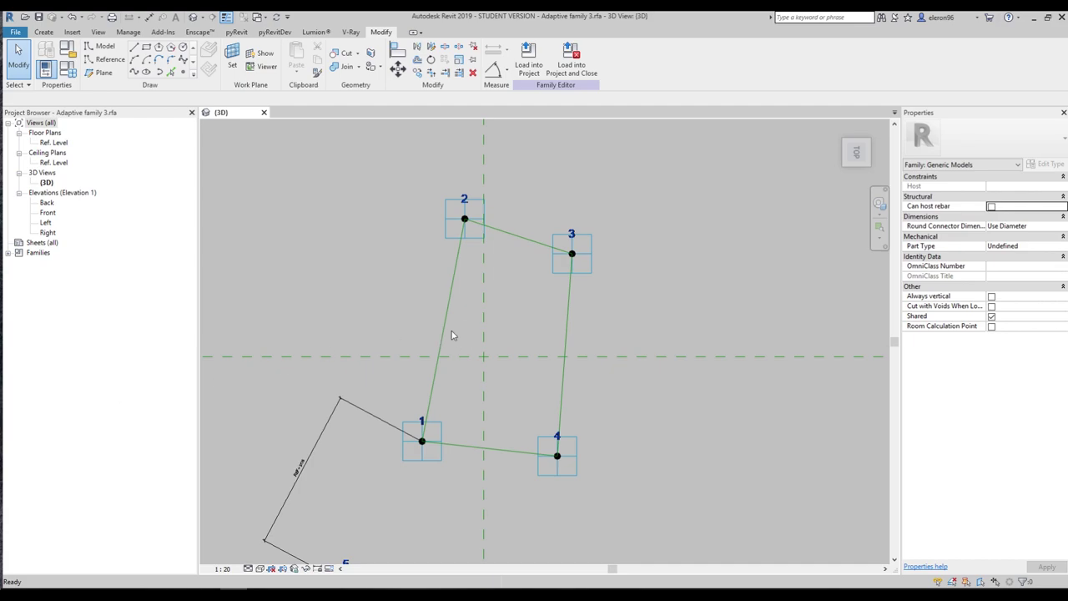
Place hosted reference points near the middle of the reference lines between points 1 and 2 and between points 3 and 4.
{"action": "left_click", "coordinate": [120, 61]}
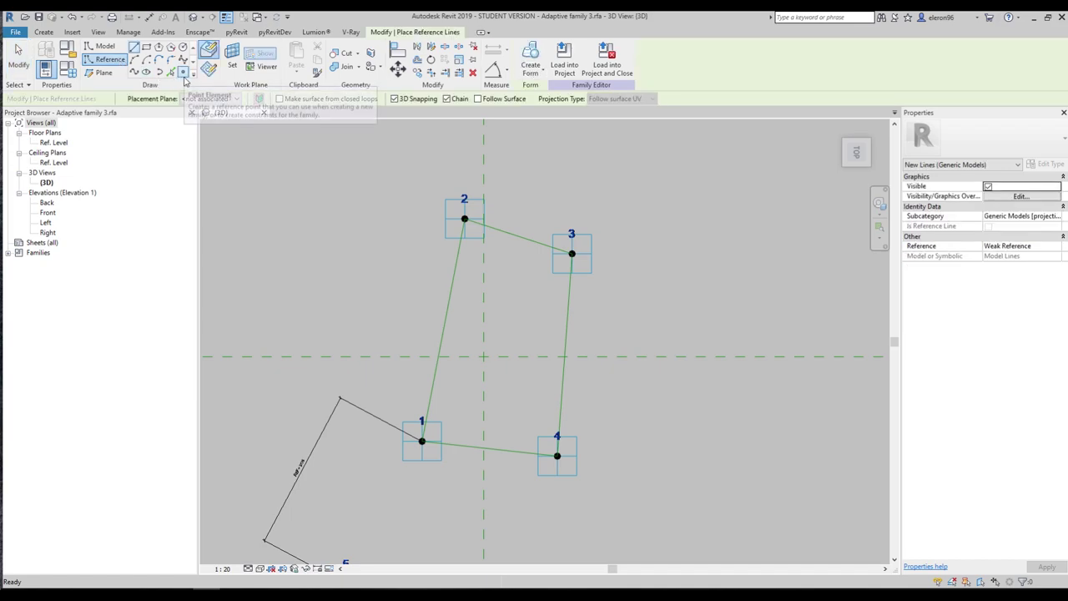
{"action": "key", "text": "p"}
{"action": "key", "text": "t"}
{"action": "left_click", "coordinate": [443, 331]}
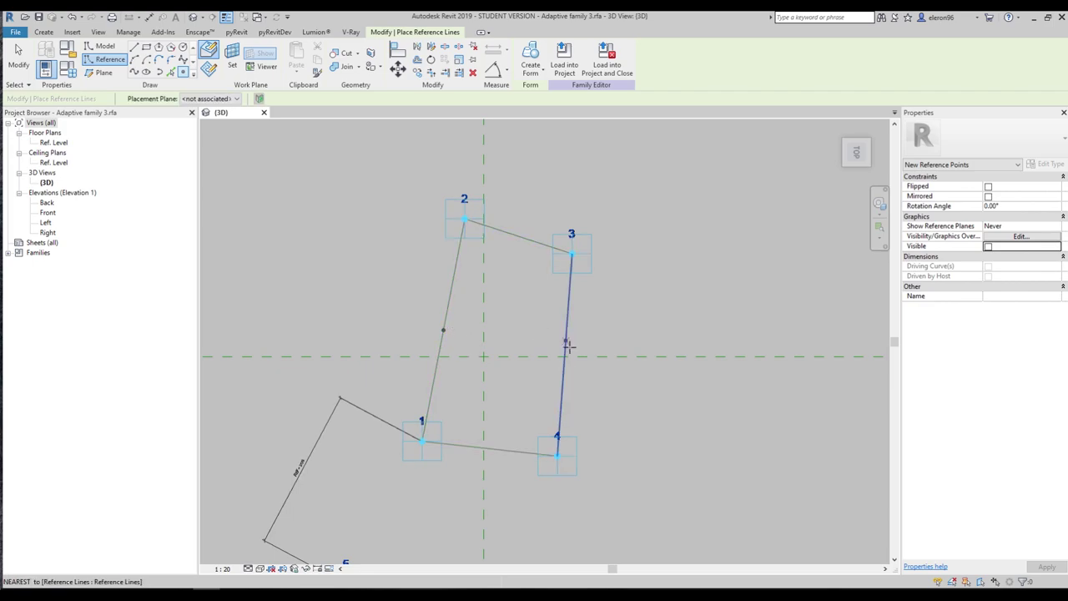
{"action": "left_click", "coordinate": [565, 354]}
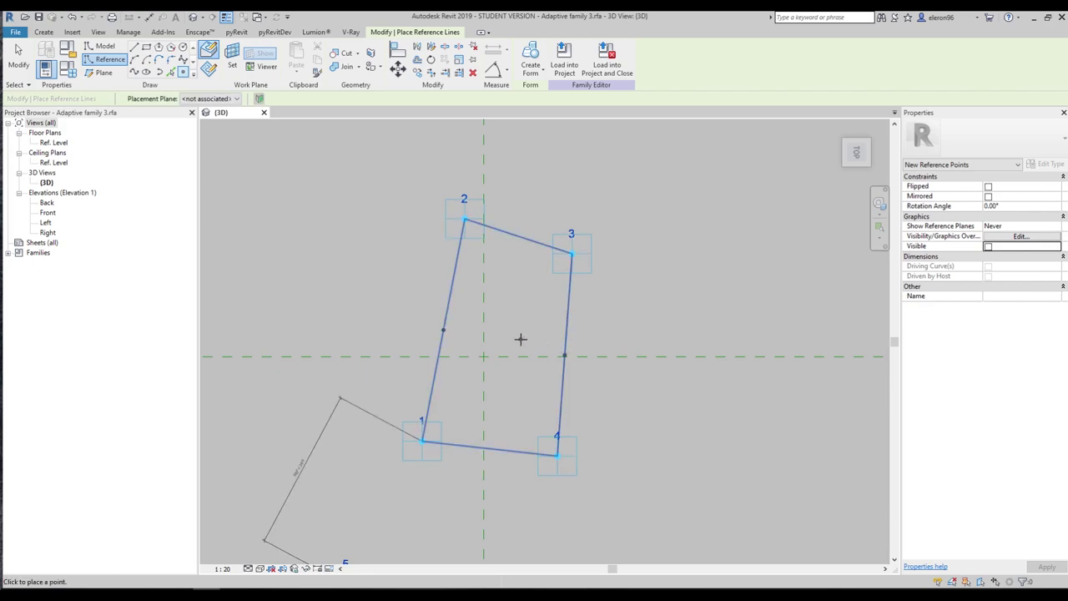
{"action": "key", "text": "Escape"}
{"action": "key", "text": "Escape"}
Connect the two new points on the side lines with a spline through points and convert it to a reference line.
{"action": "left_click_drag", "start_coordinate": [526, 348], "coordinate": [617, 386]}
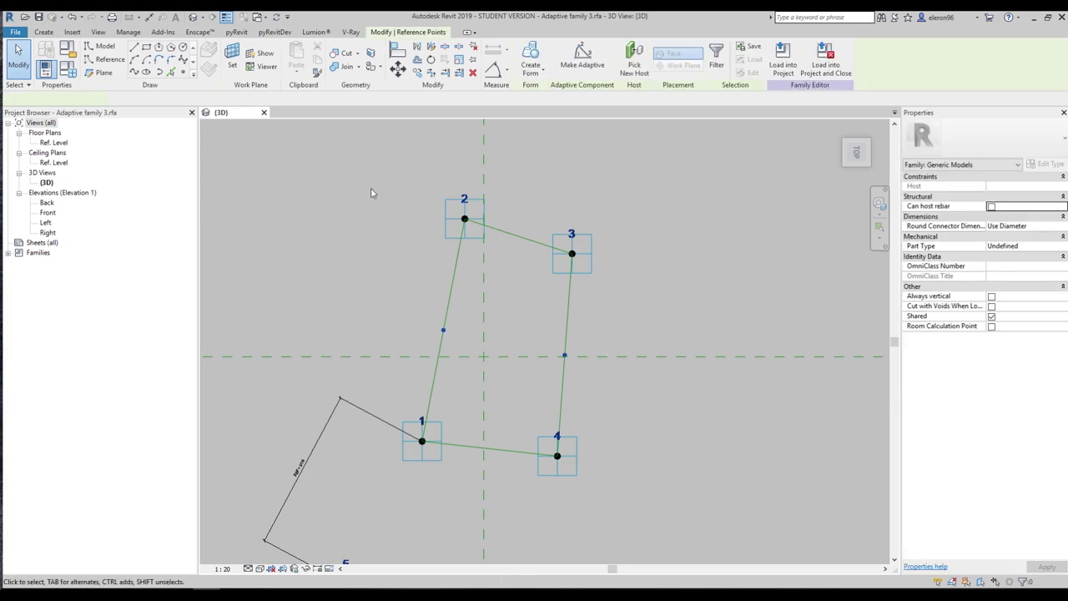
{"action": "left_click", "coordinate": [133, 73]}
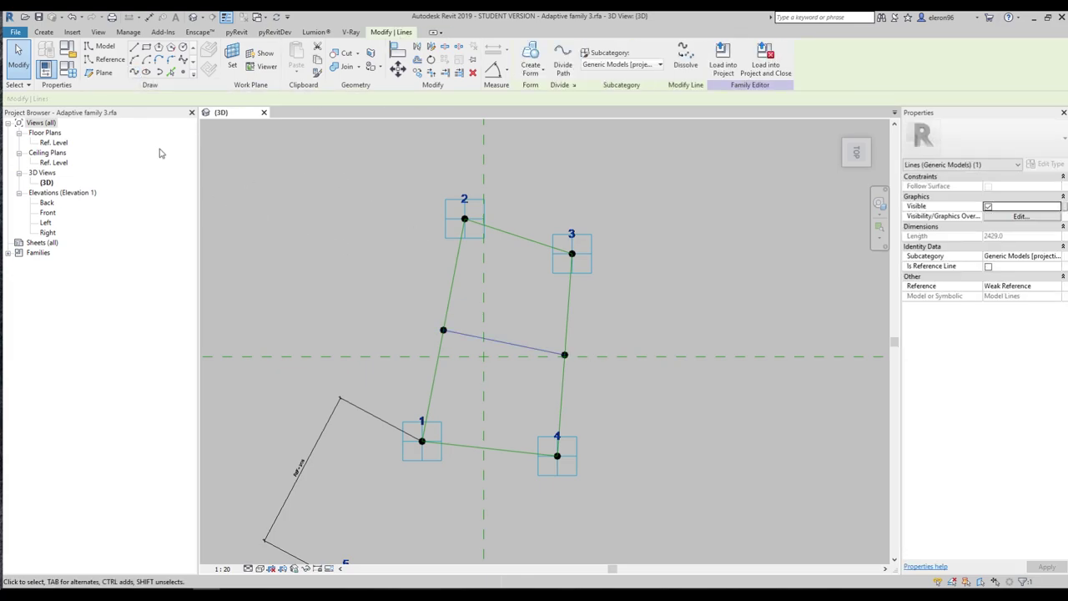
{"action": "key", "text": "Escape"}
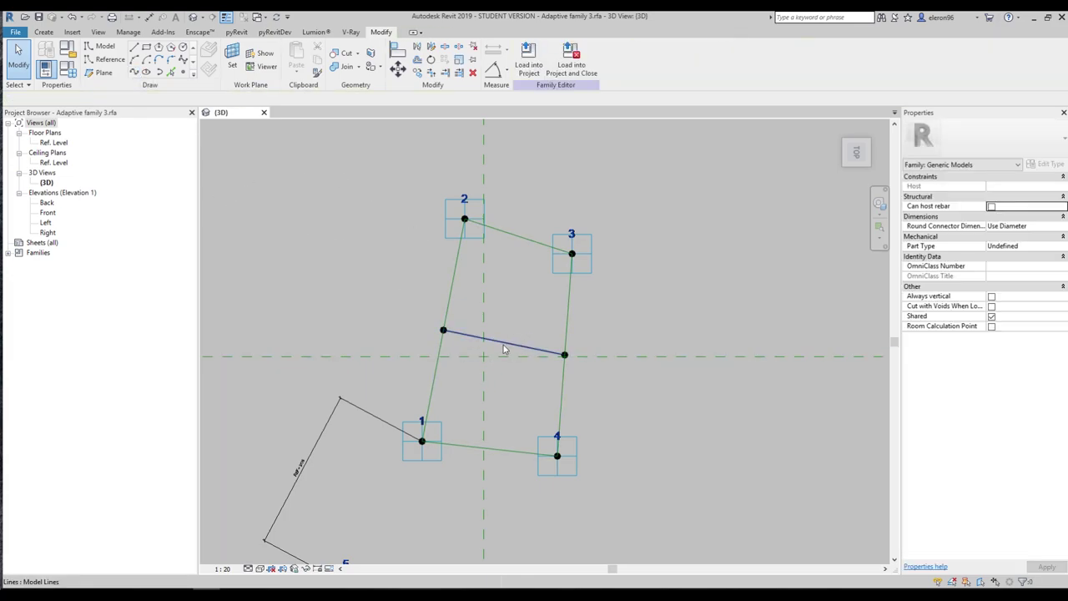
{"action": "left_click", "coordinate": [504, 349]}
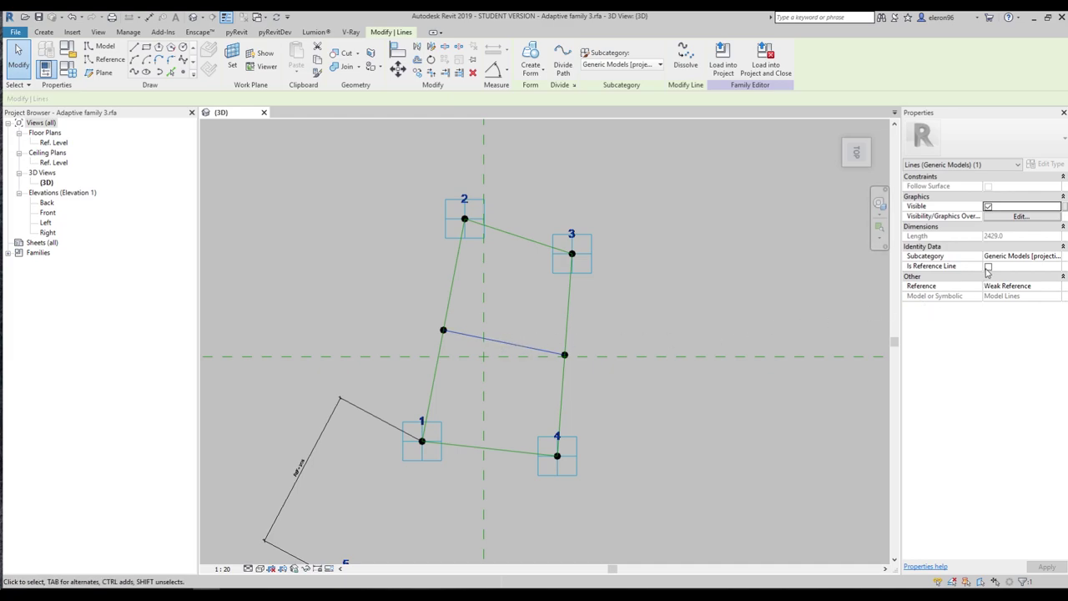
{"action": "left_click", "coordinate": [987, 266]}
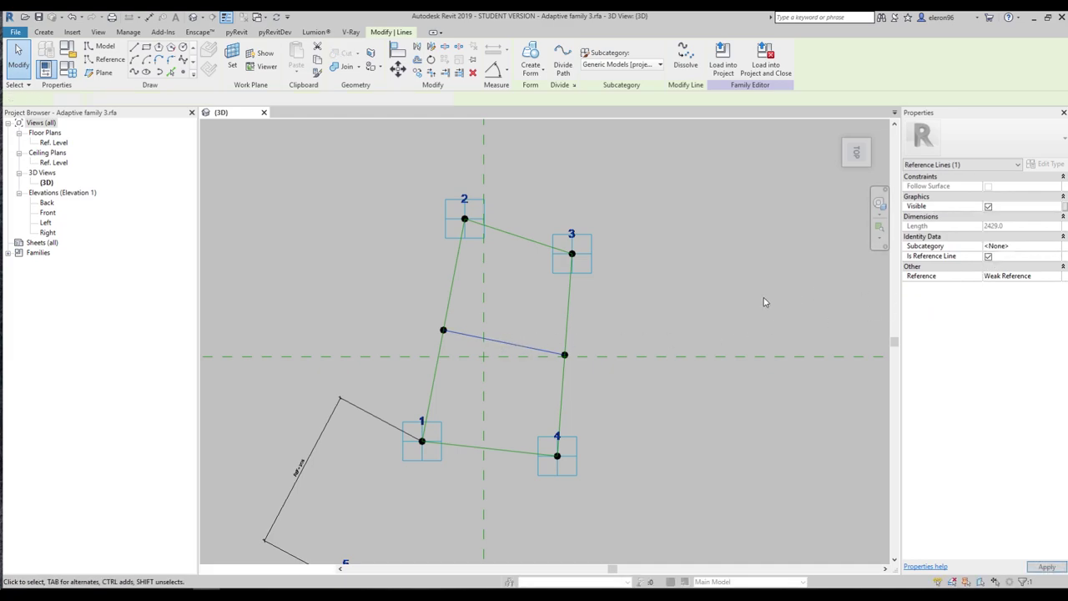
{"action": "key", "text": "Escape"}
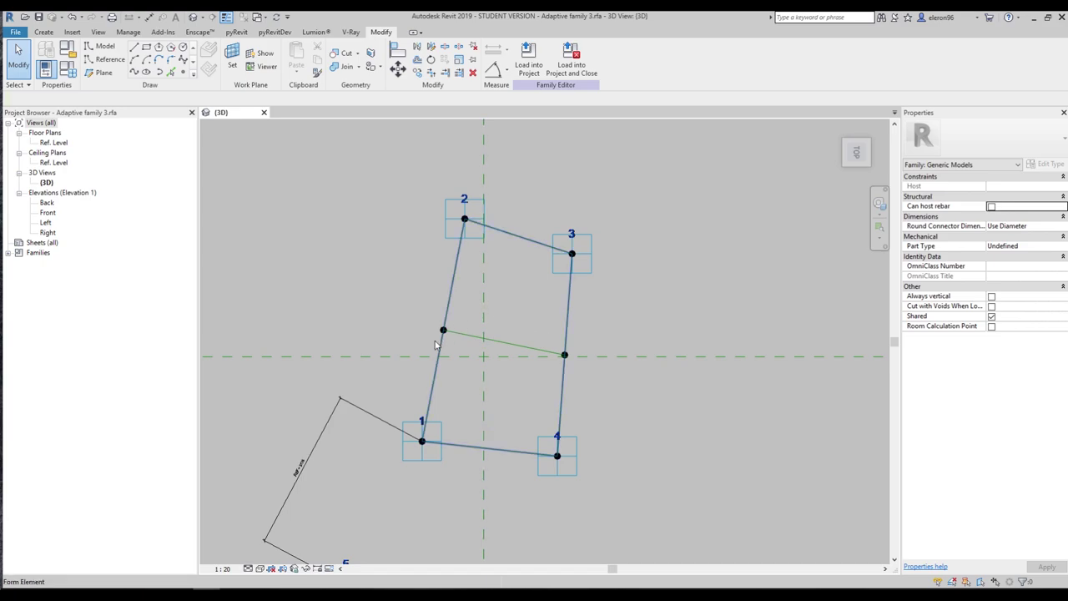
Move adaptive point 2 level with point 3, about 1560 mm from the vertical centre plane.
{"action": "left_click", "coordinate": [475, 244]}
{"action": "left_click_drag", "start_coordinate": [477, 228], "coordinate": [416, 264]}
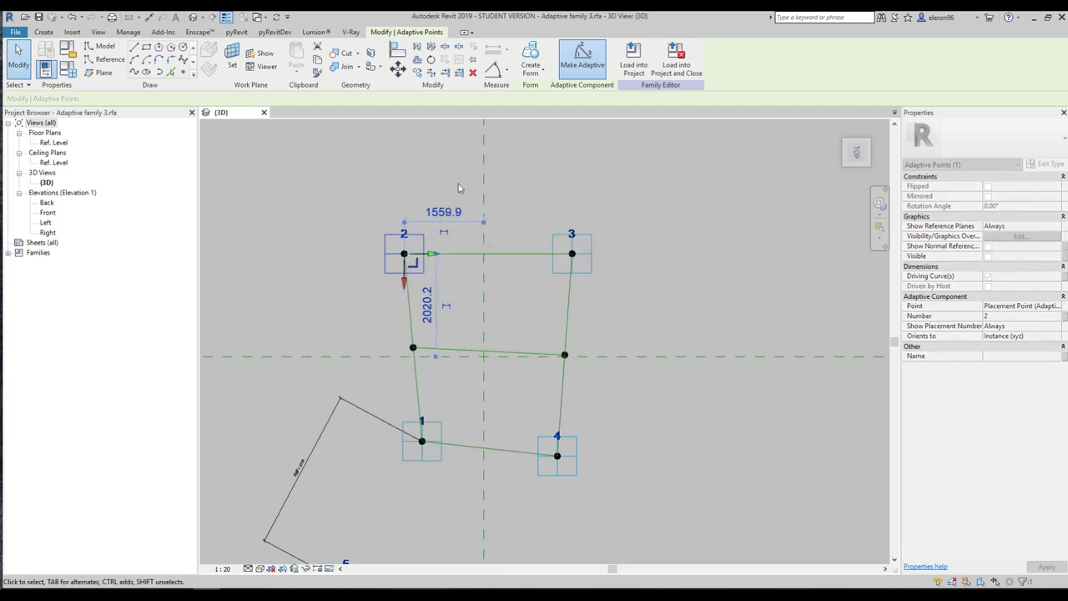
{"action": "left_click", "coordinate": [458, 188]}
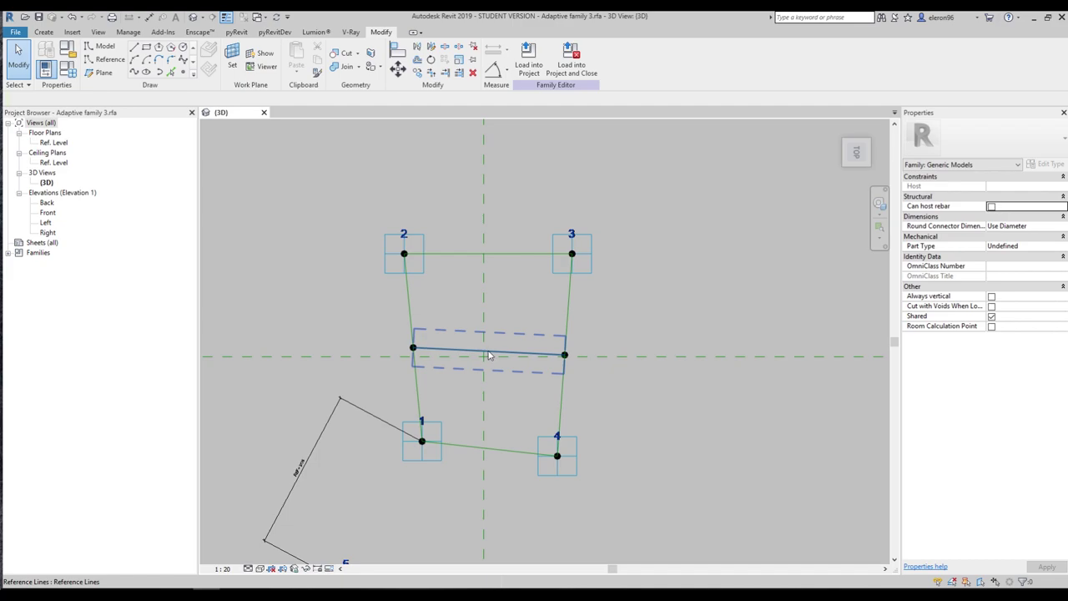
Place a reference point at the midpoint of the middle reference line and check its hosting properties.
{"action": "left_click", "coordinate": [104, 60]}
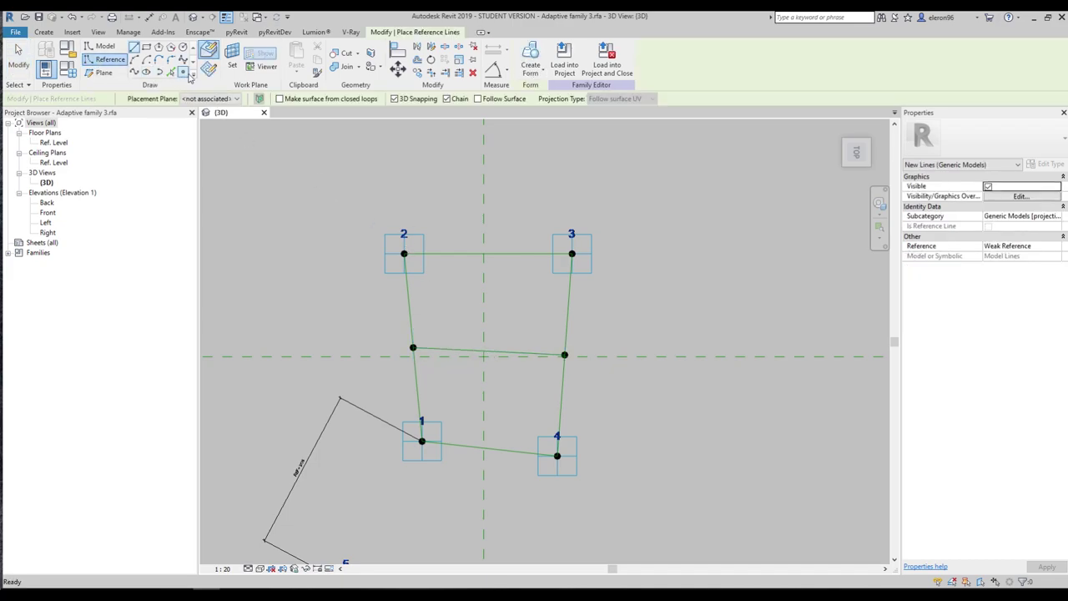
{"action": "left_click", "coordinate": [185, 73]}
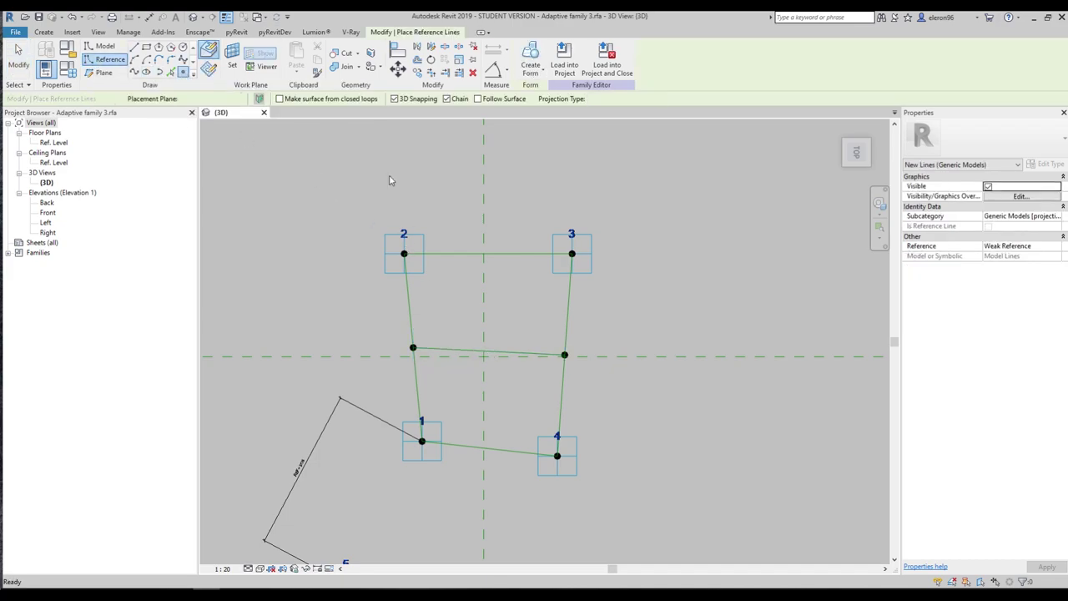
{"action": "left_click", "coordinate": [488, 351]}
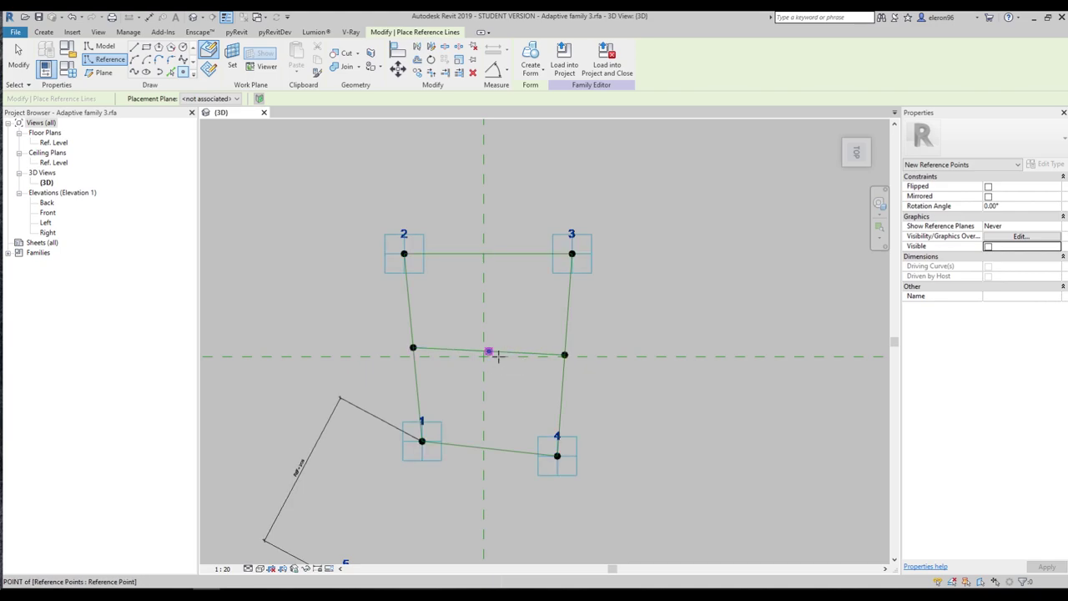
{"action": "key", "text": "Escape"}
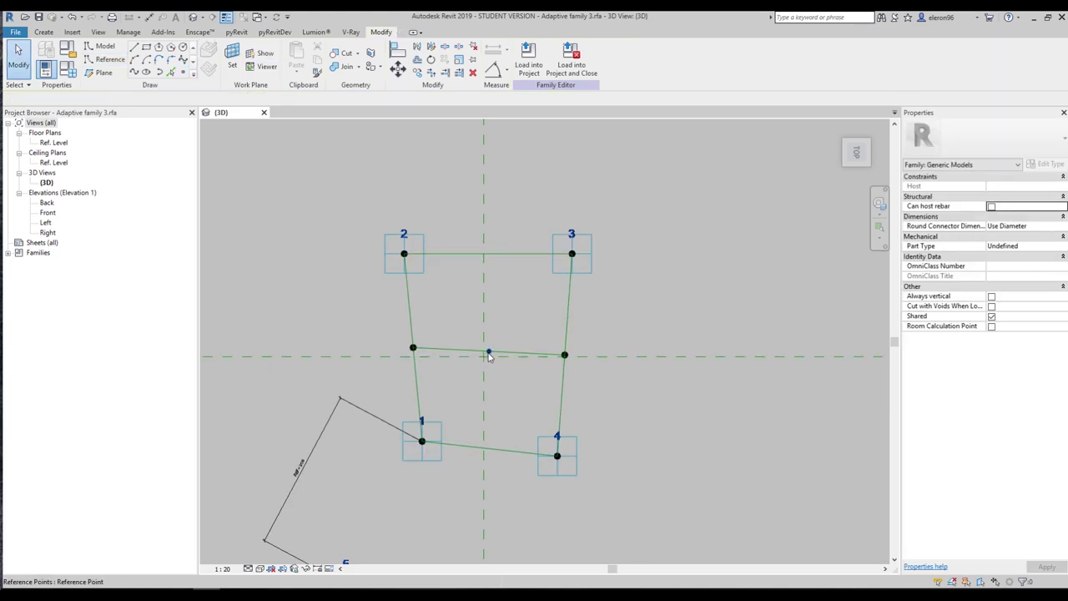
{"action": "left_click", "coordinate": [489, 354]}
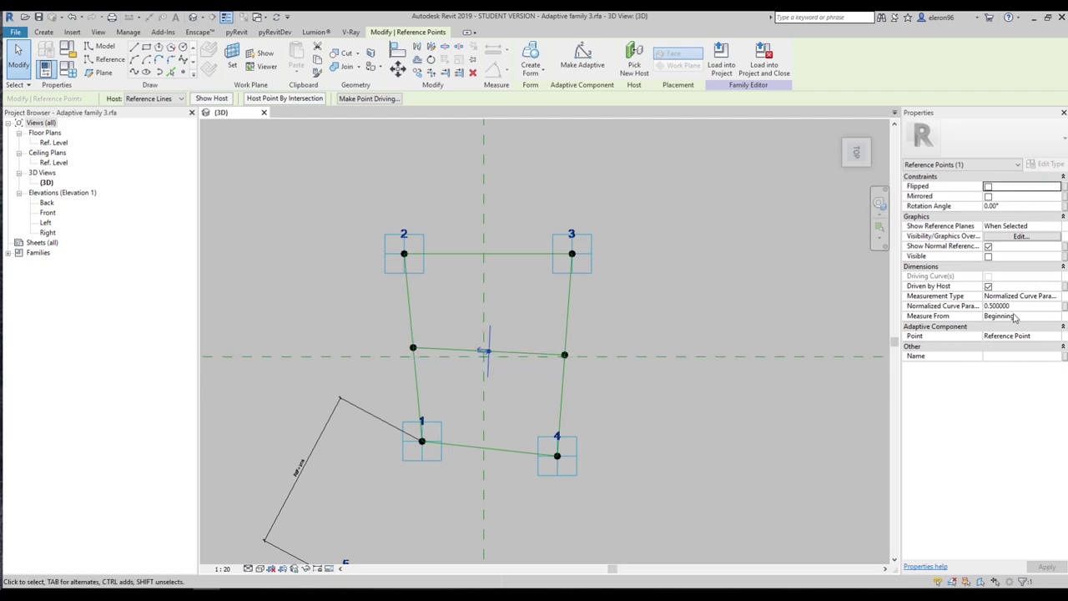
{"action": "left_click", "coordinate": [676, 292]}
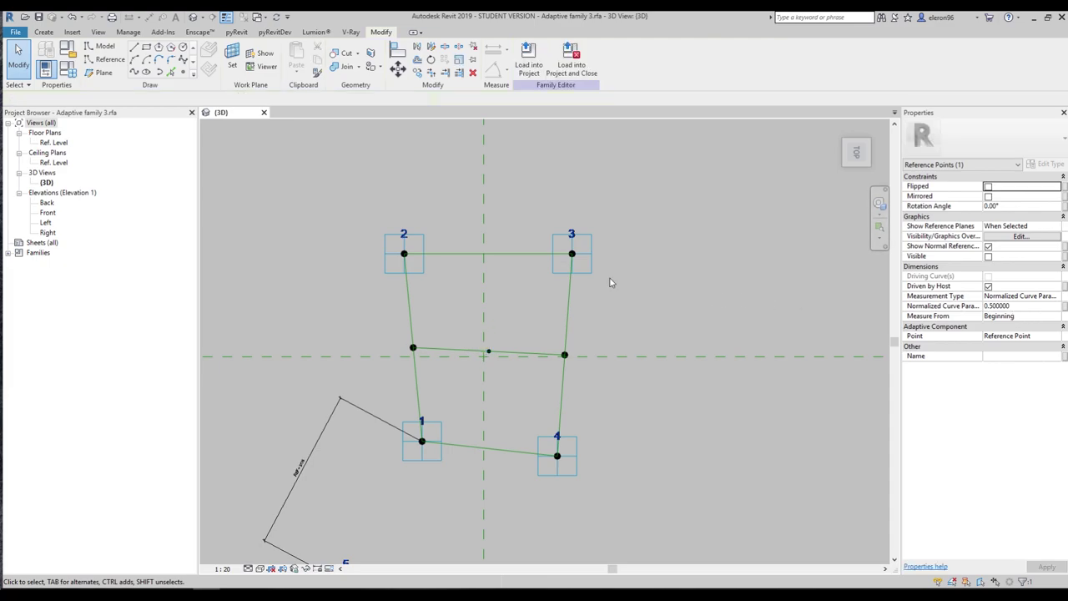
Draw a reference-line circle with a radius of about 700 mm, centred on the middle reference point's horizontal work plane.
{"action": "left_click", "coordinate": [106, 60]}
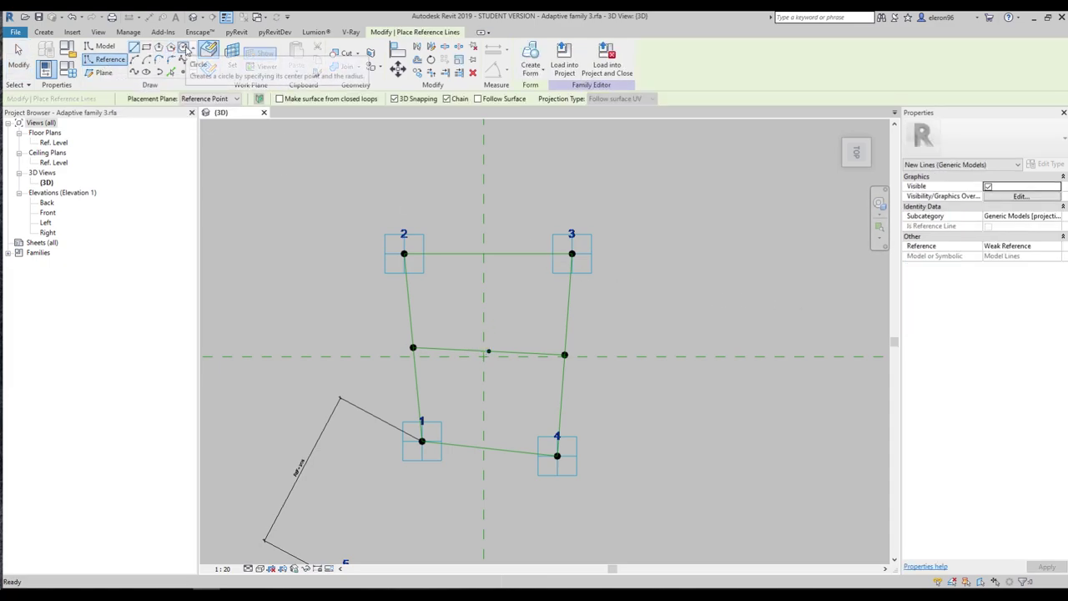
{"action": "left_click", "coordinate": [184, 47]}
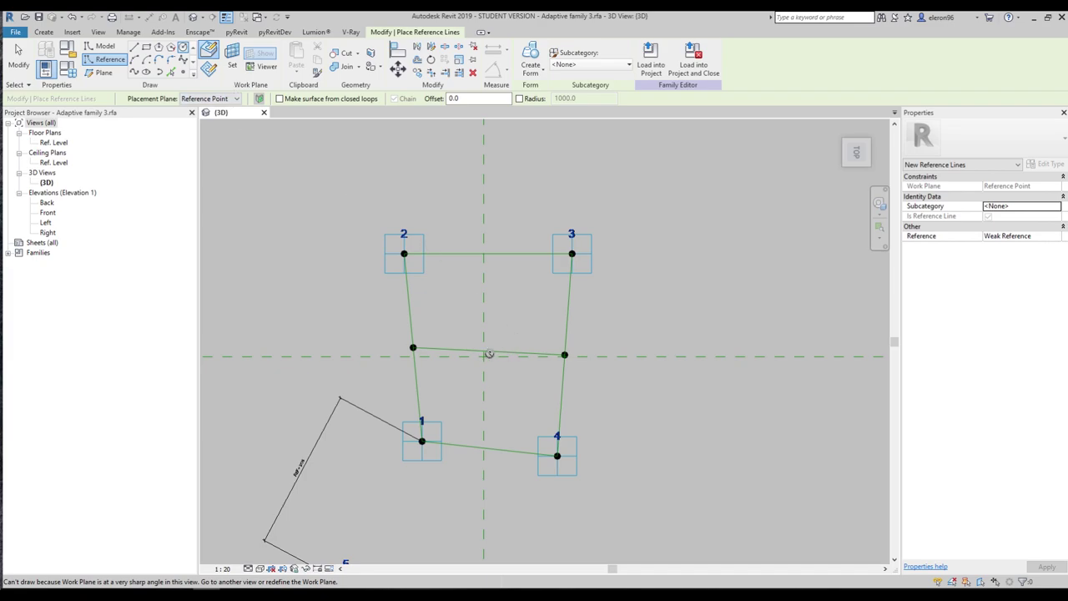
{"action": "left_click", "coordinate": [228, 59]}
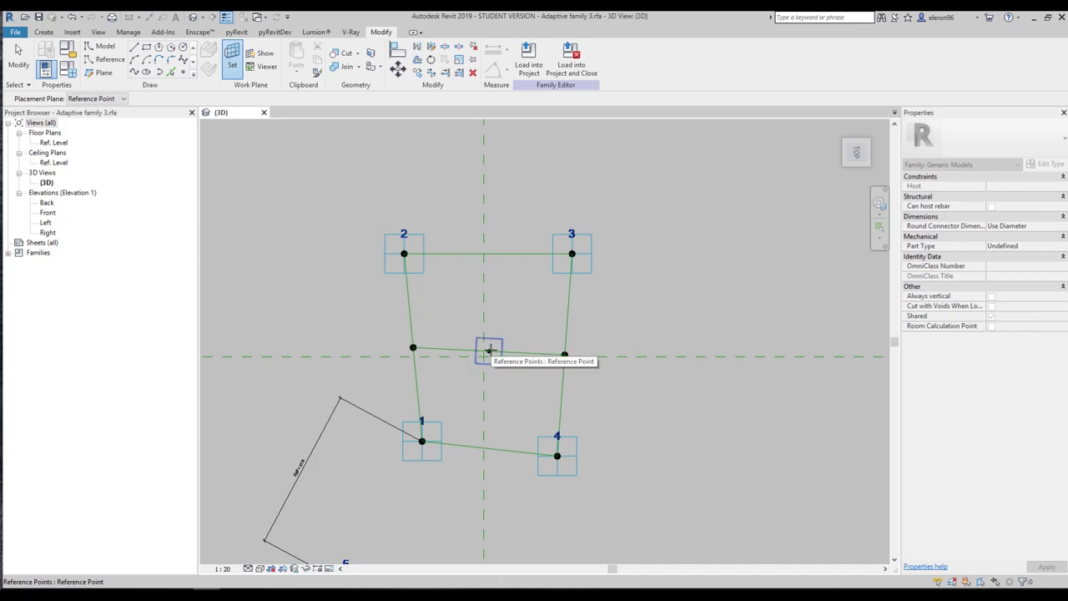
{"action": "left_click", "coordinate": [489, 350]}
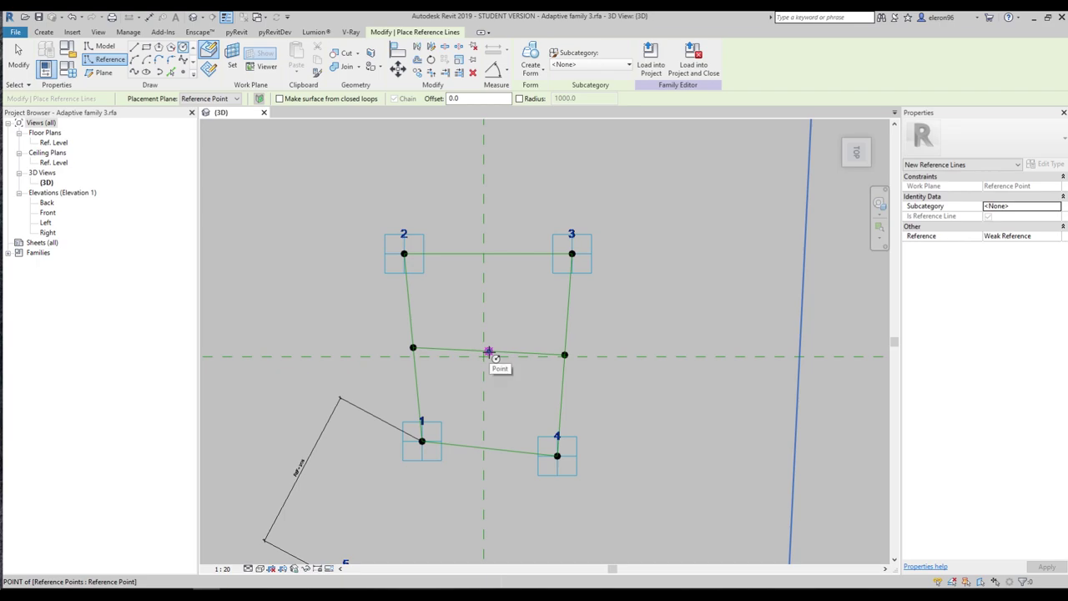
{"action": "left_click", "coordinate": [489, 351]}
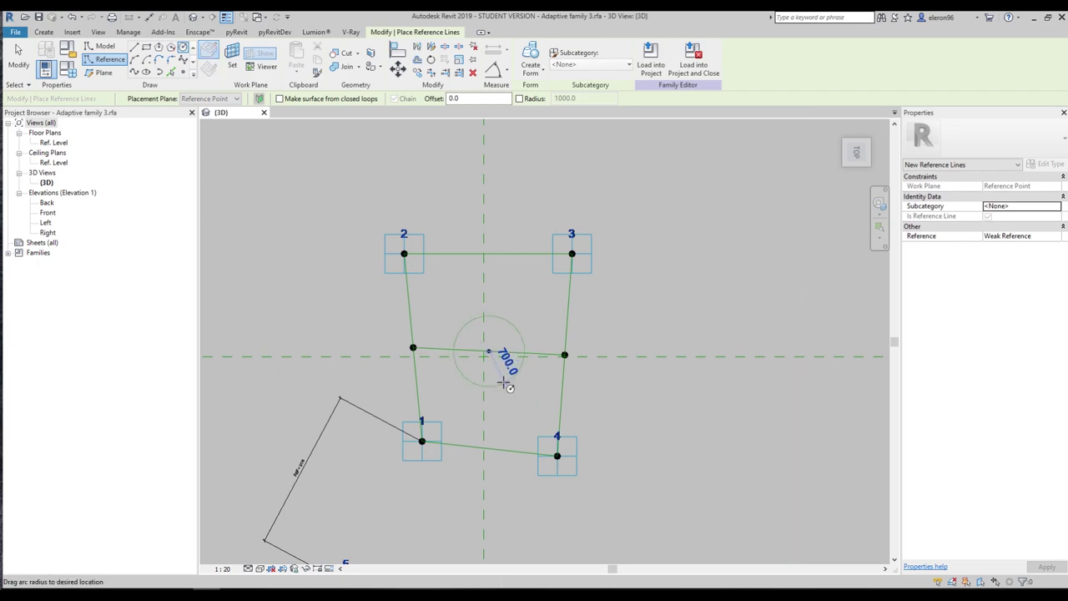
{"action": "left_click", "coordinate": [509, 380]}
{"action": "key", "text": "Escape"}
{"action": "key", "text": "Escape"}
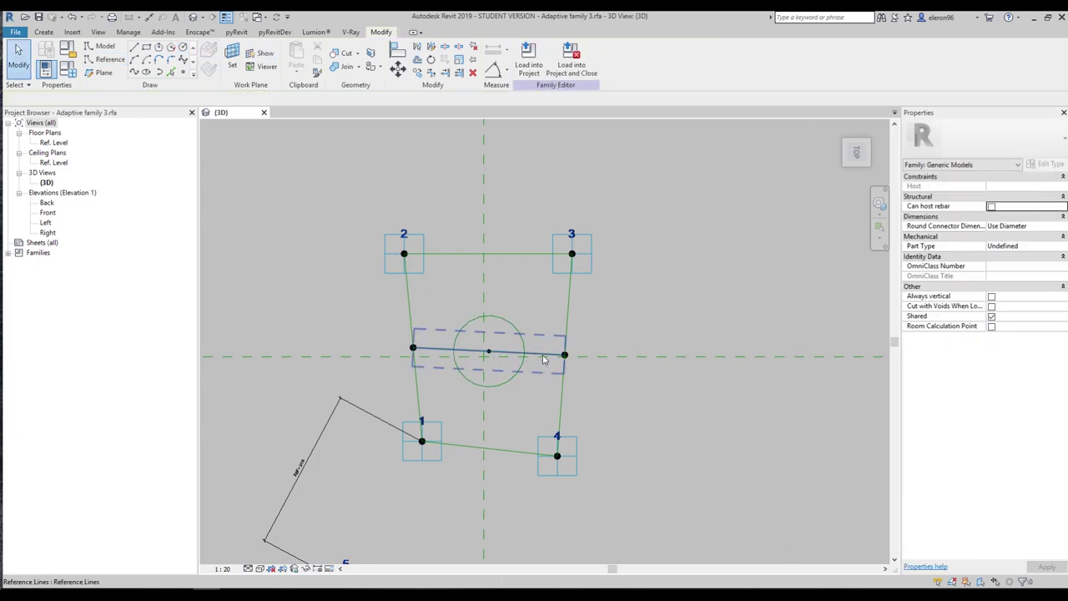
Test the circle's host point with a normalized curve parameter of 0.3 and set it back to 0.5.
{"action": "left_click", "coordinate": [480, 357]}
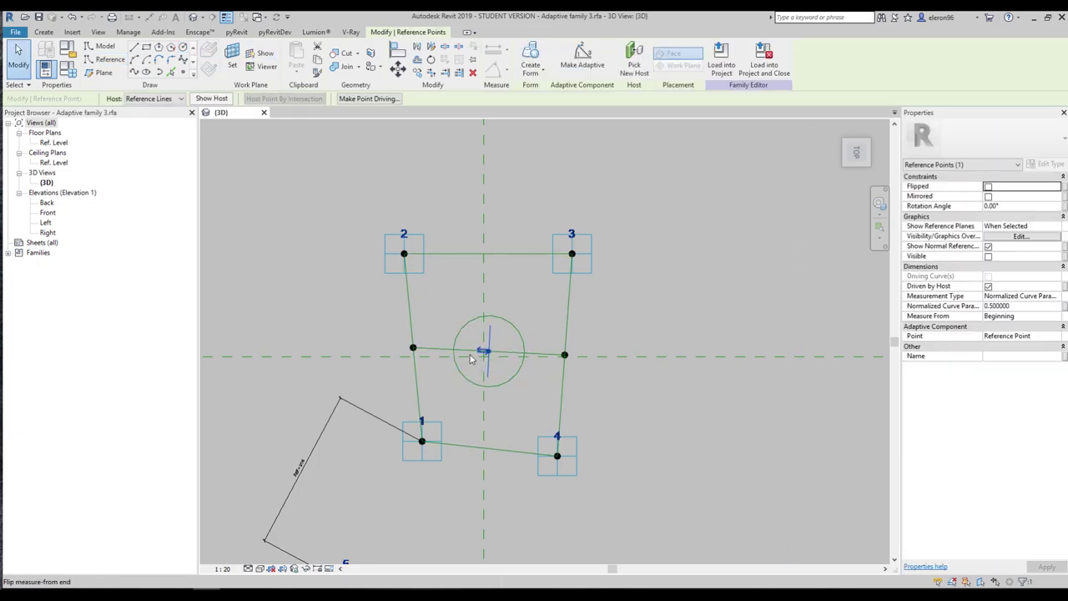
{"action": "left_click", "coordinate": [1020, 306]}
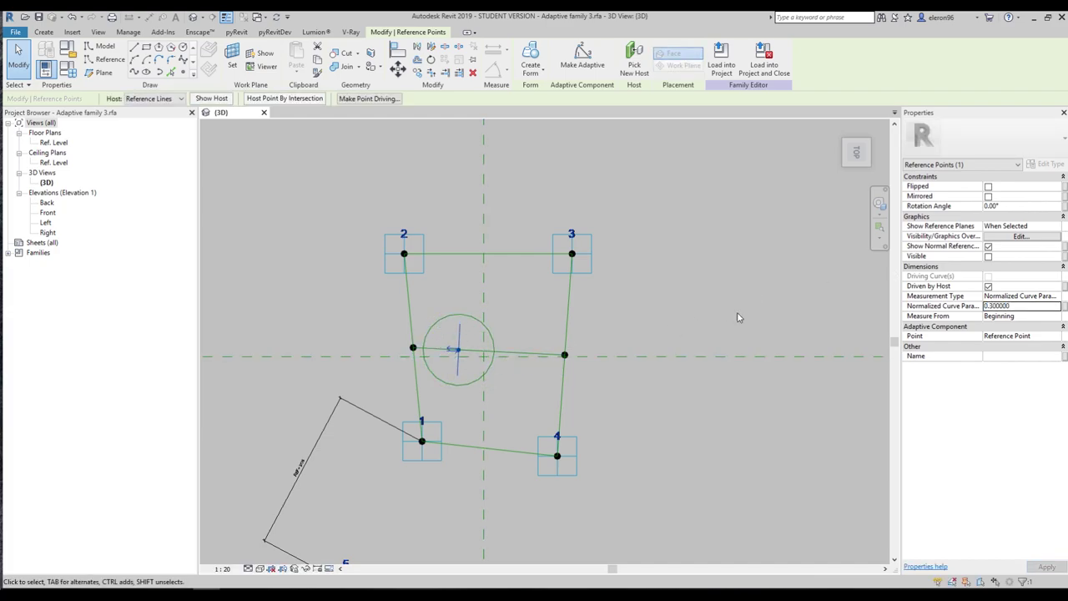
{"action": "left_click", "coordinate": [1042, 301]}
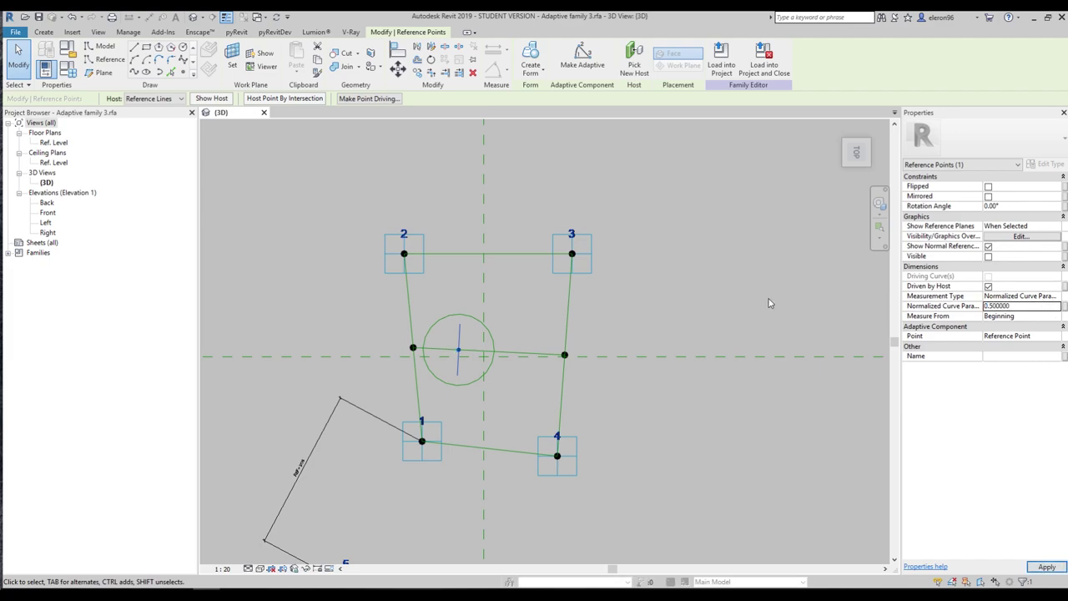
Create a void form from the centre reference circle, choosing the cylinder option.
{"action": "scroll", "coordinate": [512, 338], "scroll_direction": "up", "scroll_amount": 1}
{"action": "left_click", "coordinate": [512, 340]}
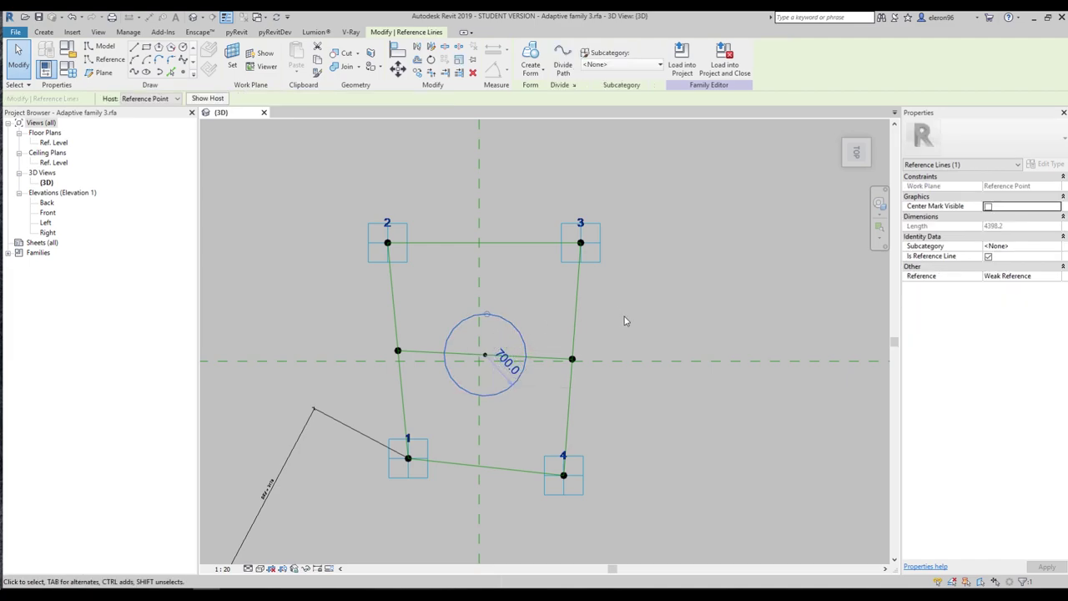
{"action": "scroll", "coordinate": [624, 320], "scroll_direction": "down", "scroll_amount": 1}
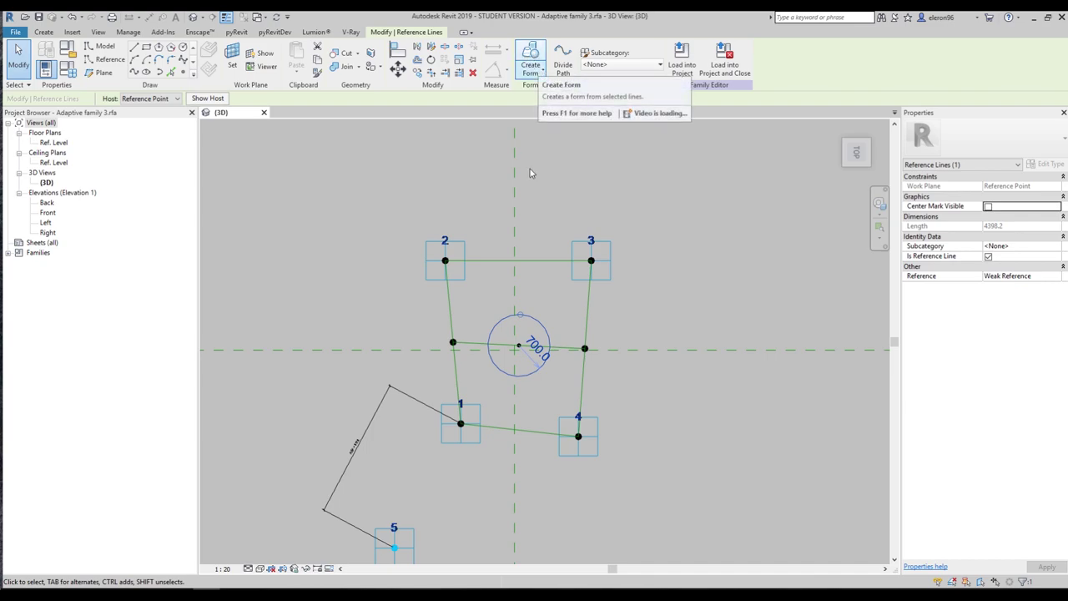
{"action": "left_click", "coordinate": [538, 74]}
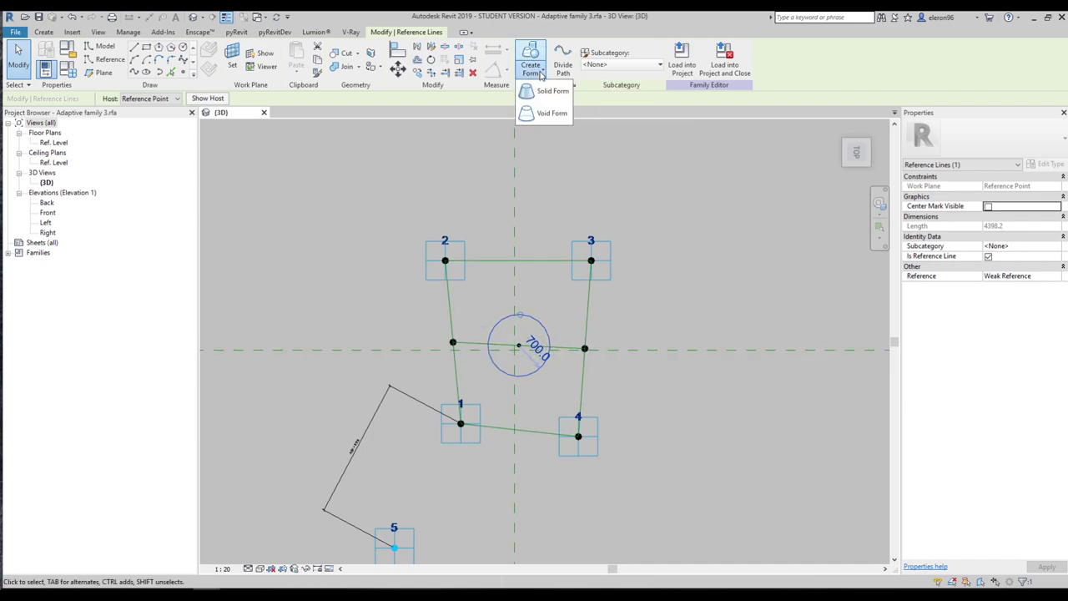
{"action": "left_click", "coordinate": [551, 114]}
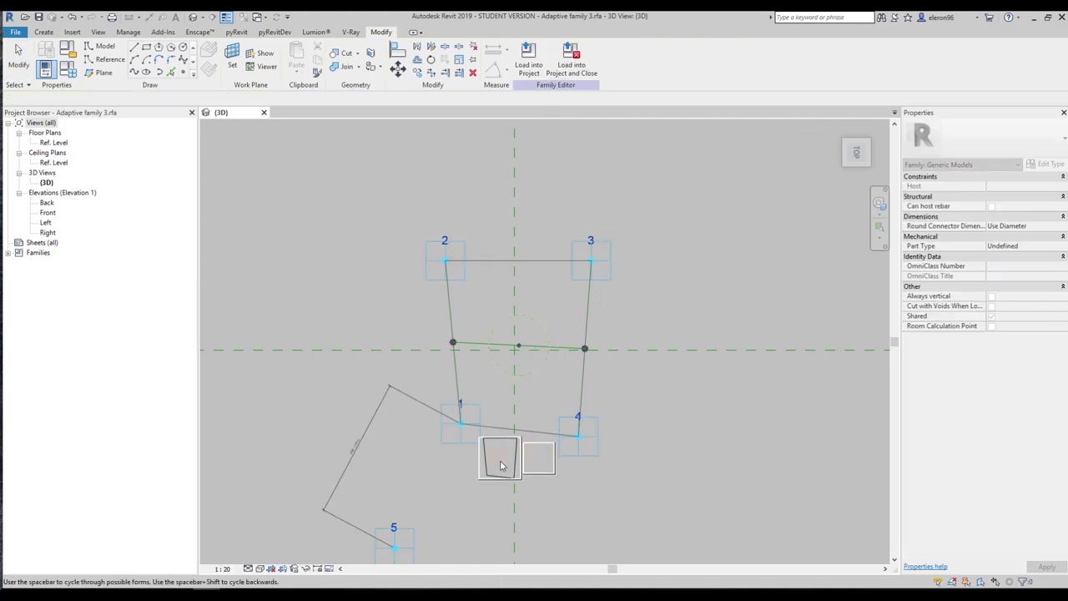
{"action": "left_click", "coordinate": [499, 460]}
Set the void cylinder's negative offset to 1500 mm and its positive offset to 600 mm.
{"action": "middle_click_drag", "start_coordinate": [543, 396], "coordinate": [615, 244], "text": "shift"}
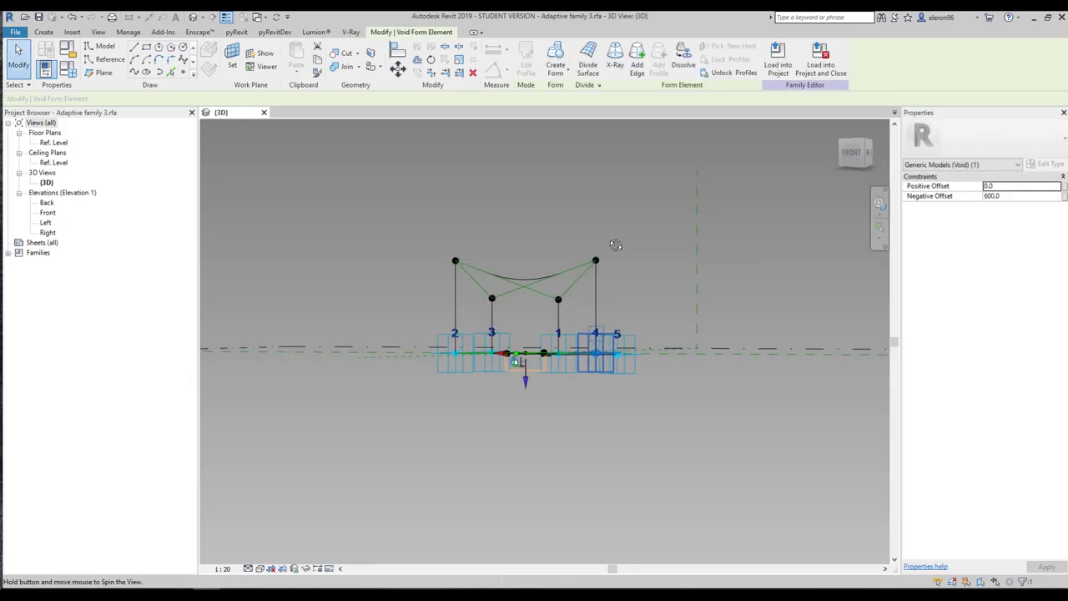
{"action": "left_click", "coordinate": [1015, 197]}
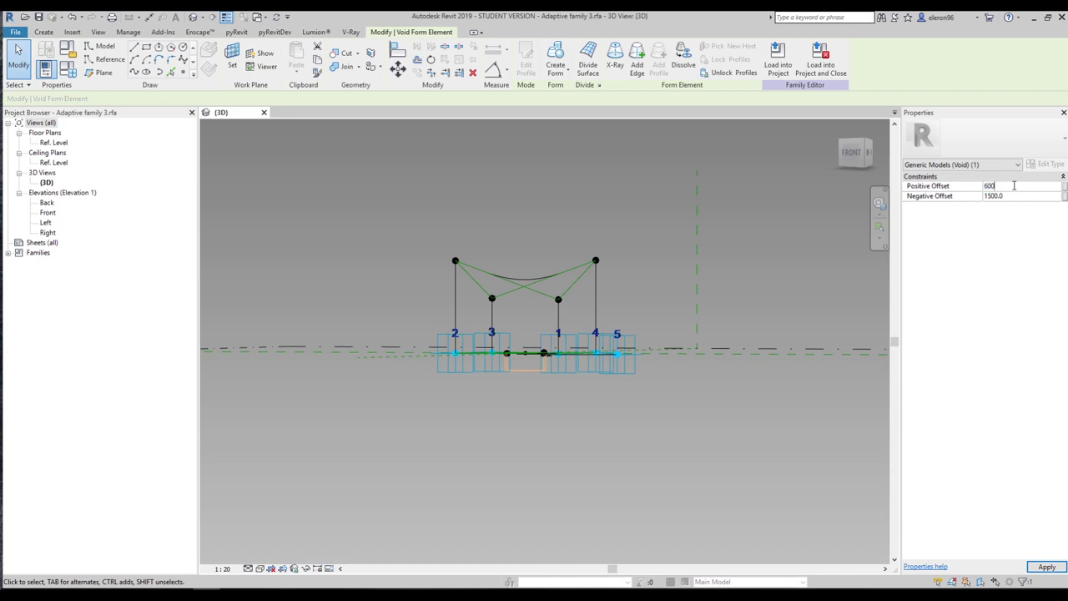
{"action": "middle_click_drag", "start_coordinate": [601, 230], "coordinate": [584, 358], "text": "shift"}
{"action": "key", "text": "Escape"}
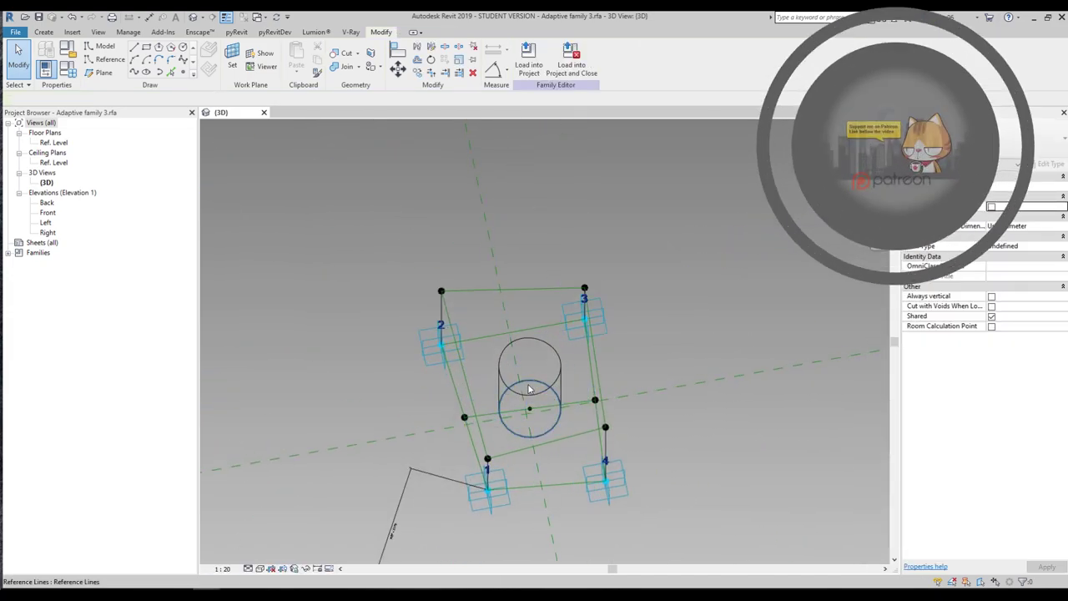
Make the reference circle's temporary radius dimension permanent.
{"action": "left_click", "coordinate": [538, 432]}
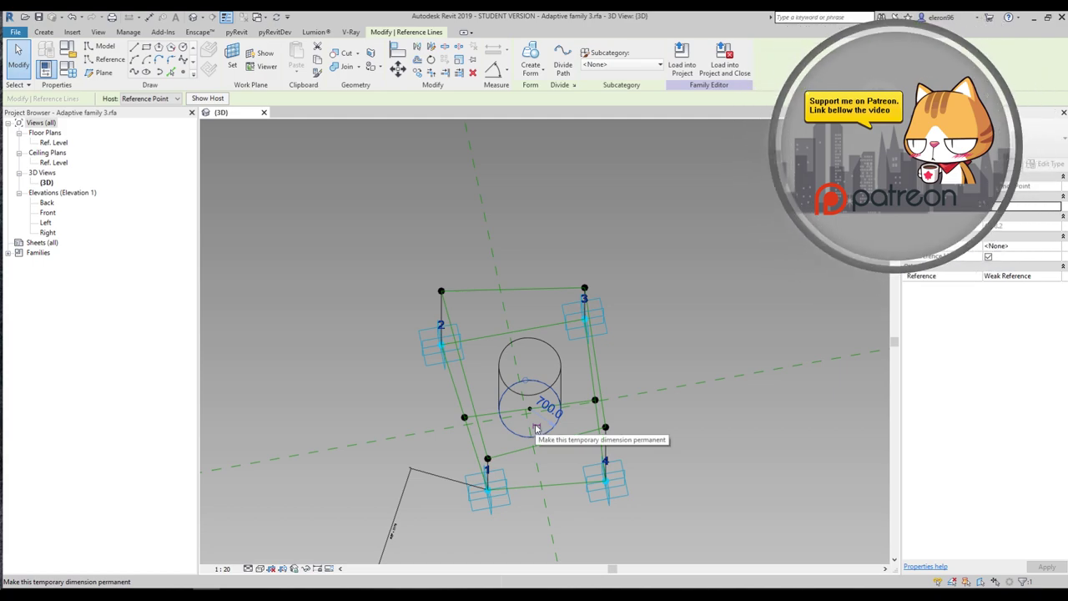
{"action": "scroll", "coordinate": [537, 429], "scroll_direction": "up", "scroll_amount": 1}
{"action": "scroll", "coordinate": [536, 429], "scroll_direction": "up", "scroll_amount": 1}
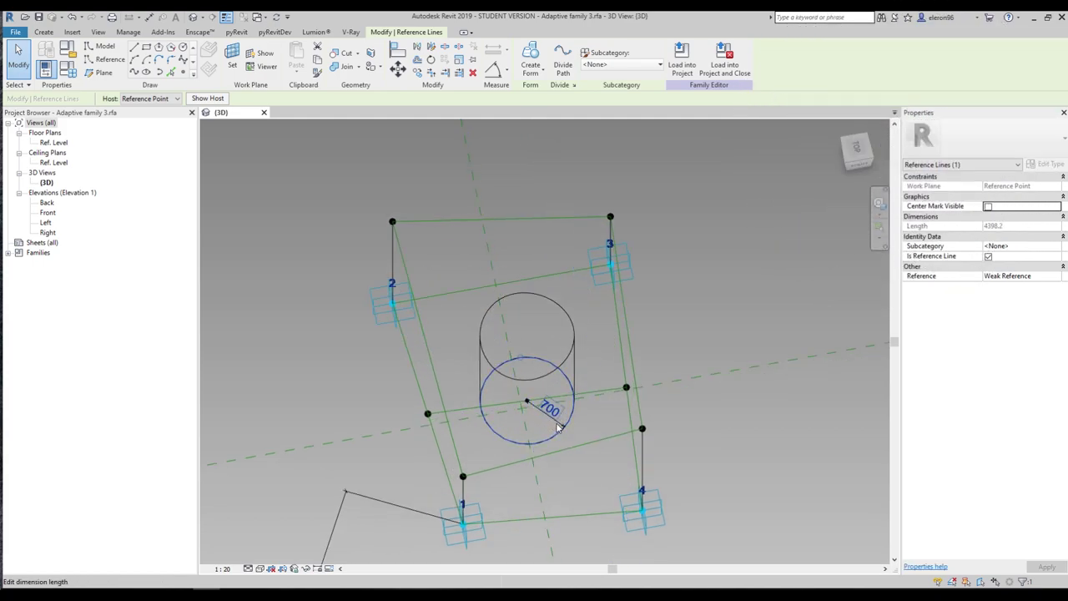
{"action": "scroll", "coordinate": [554, 429], "scroll_direction": "up", "scroll_amount": 2}
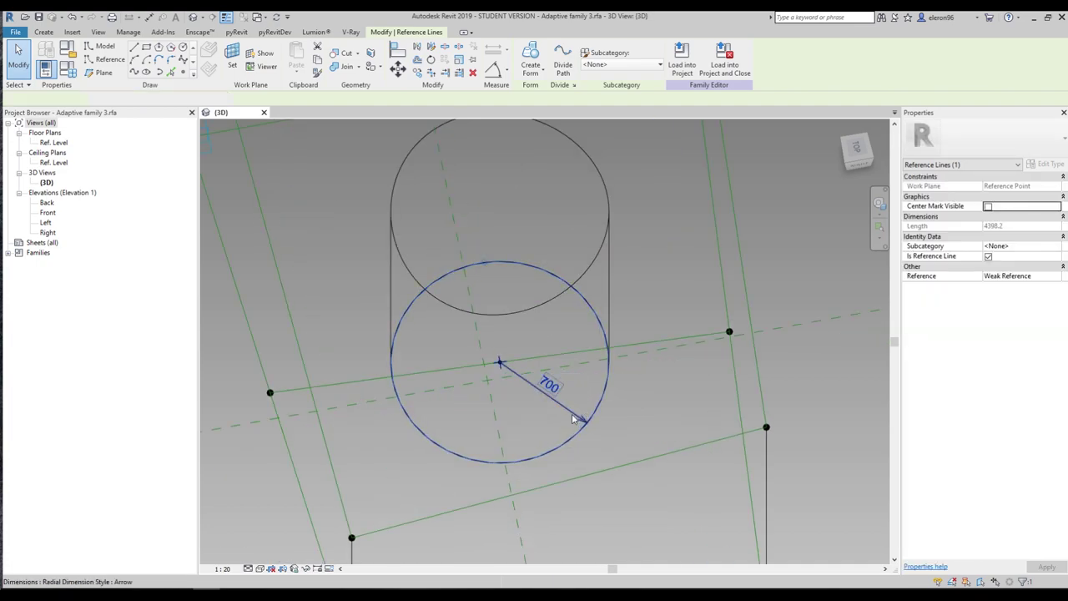
Label the circle's radius dimension with a new instance family parameter named Radius.
{"action": "left_click", "coordinate": [583, 416]}
{"action": "left_click", "coordinate": [634, 62]}
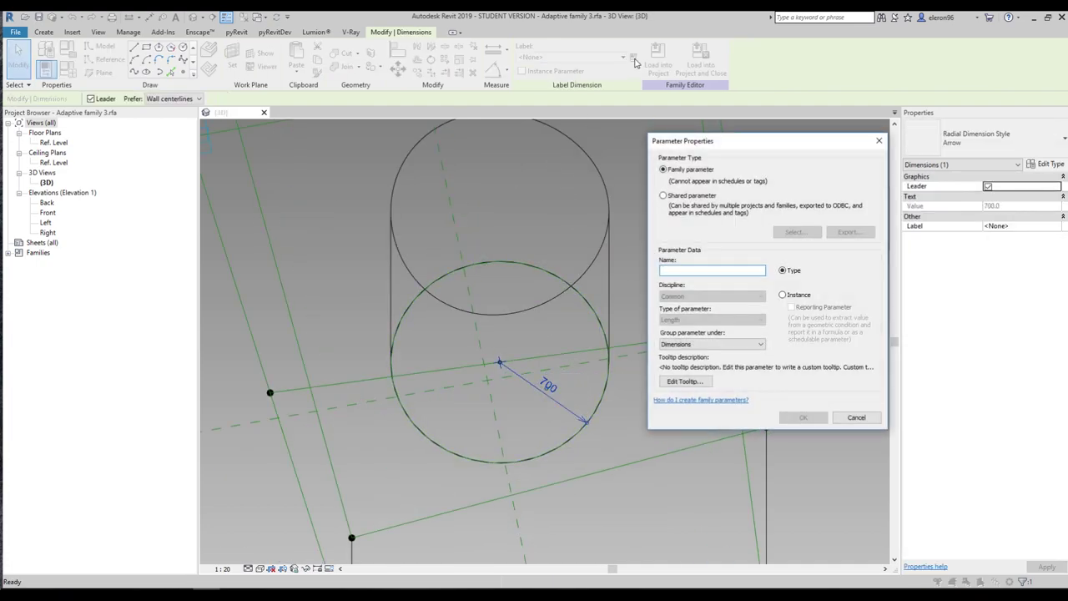
{"action": "type", "text": "Radius"}
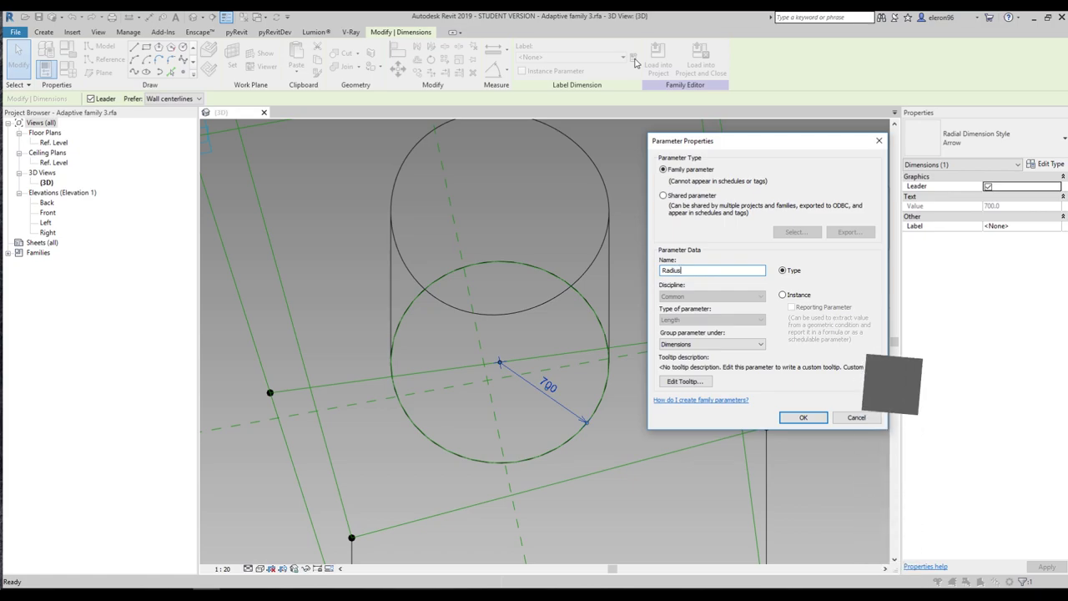
{"action": "left_click", "coordinate": [782, 295]}
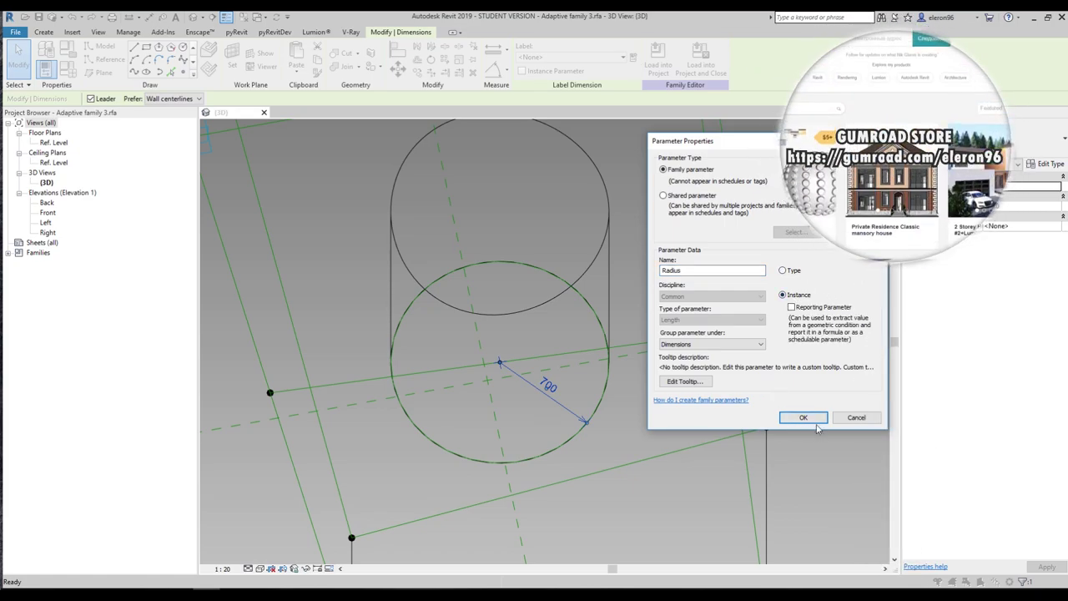
{"action": "left_click", "coordinate": [803, 417]}
{"action": "scroll", "coordinate": [499, 361], "scroll_direction": "down", "scroll_amount": 1}
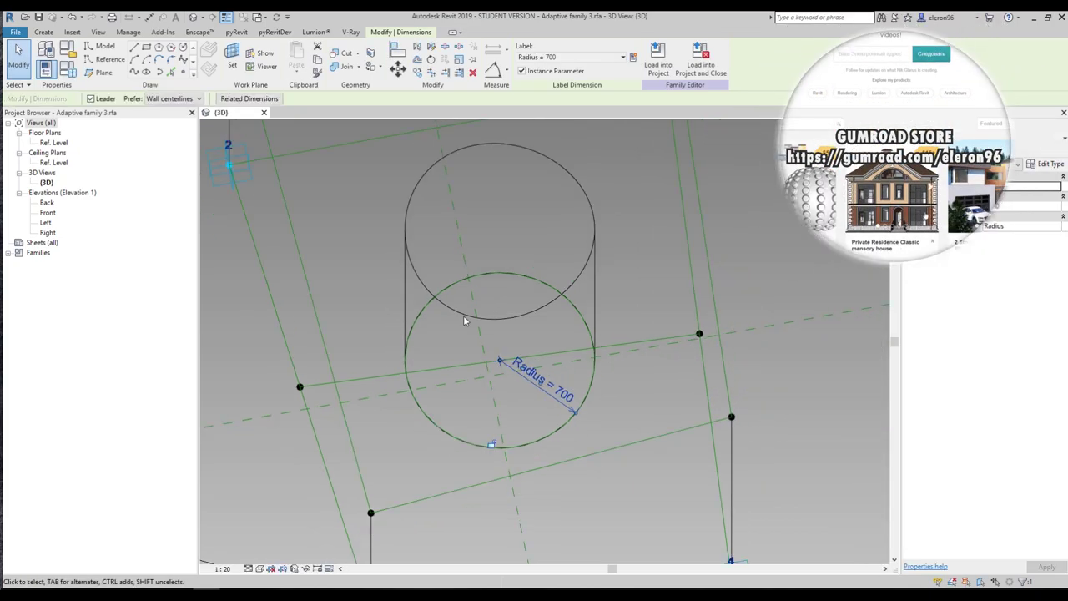
Set the Radius parameter to 800 mm in the family types.
{"action": "left_click", "coordinate": [68, 68]}
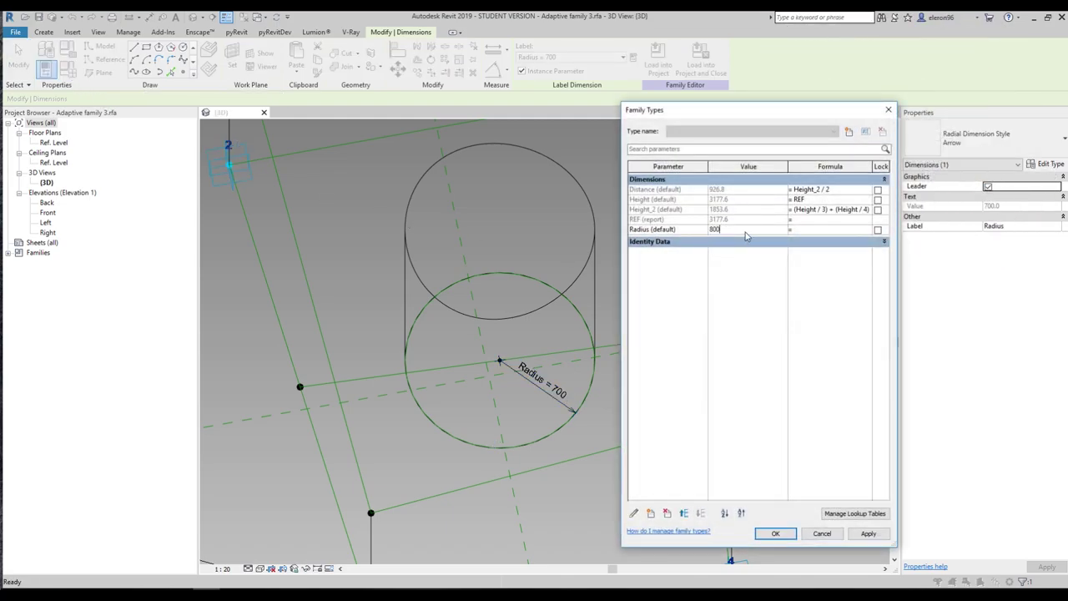
{"action": "left_click", "coordinate": [853, 515]}
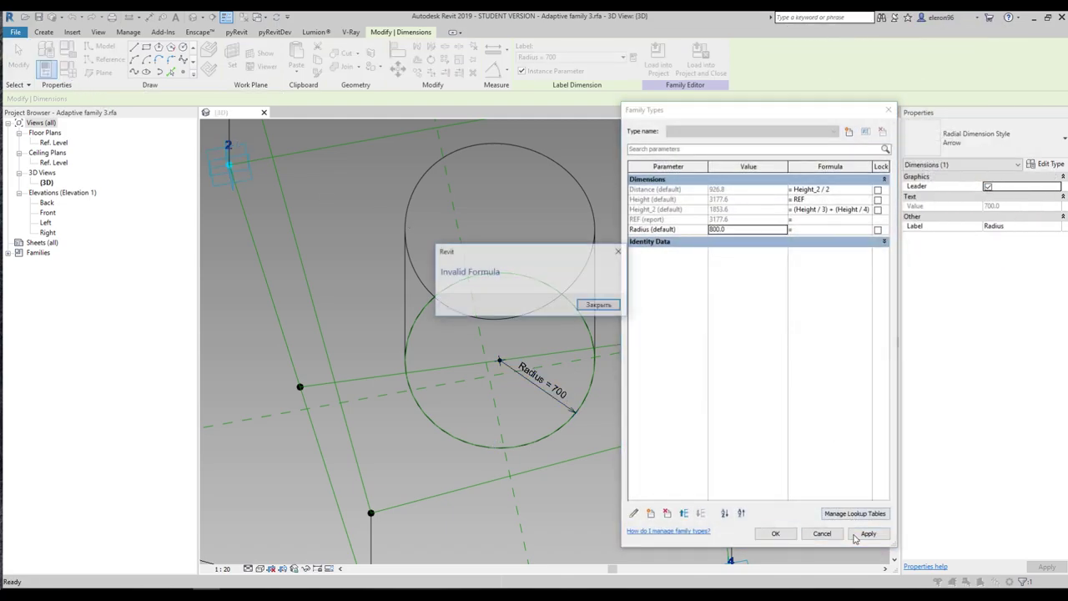
{"action": "left_click", "coordinate": [599, 305]}
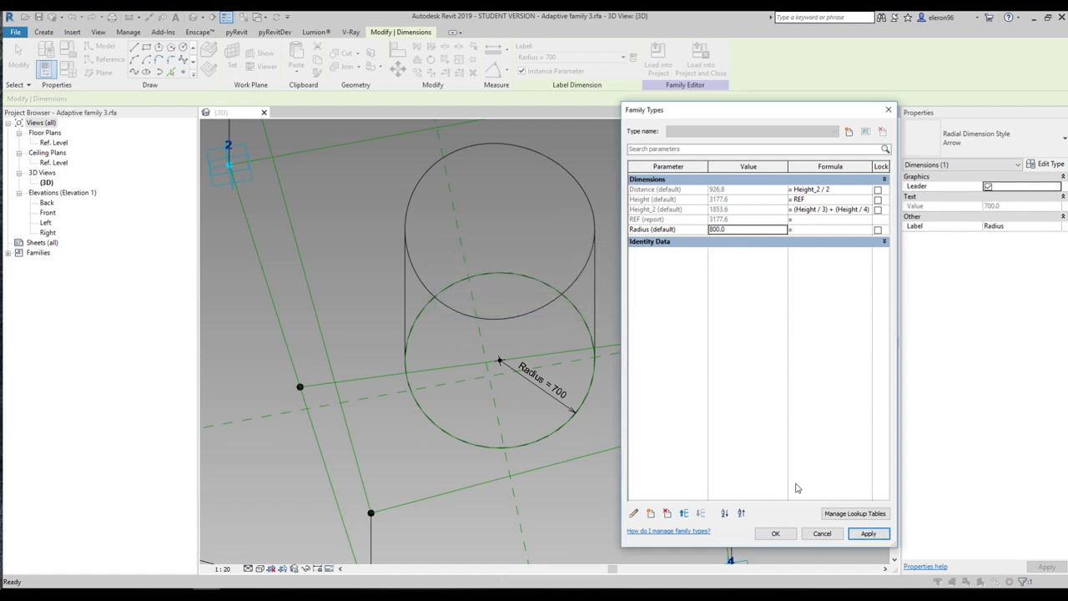
{"action": "left_click", "coordinate": [776, 534]}
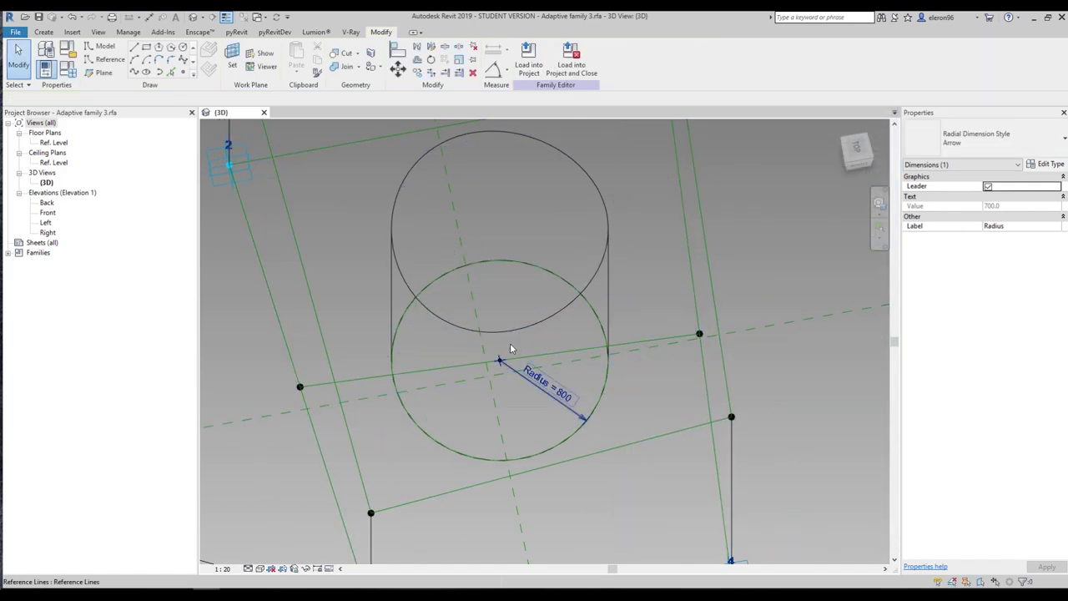
Move adaptive point 5 closer to adaptive point 1 to reduce the reported REF distance.
{"action": "scroll", "coordinate": [510, 347], "scroll_direction": "down", "scroll_amount": 3}
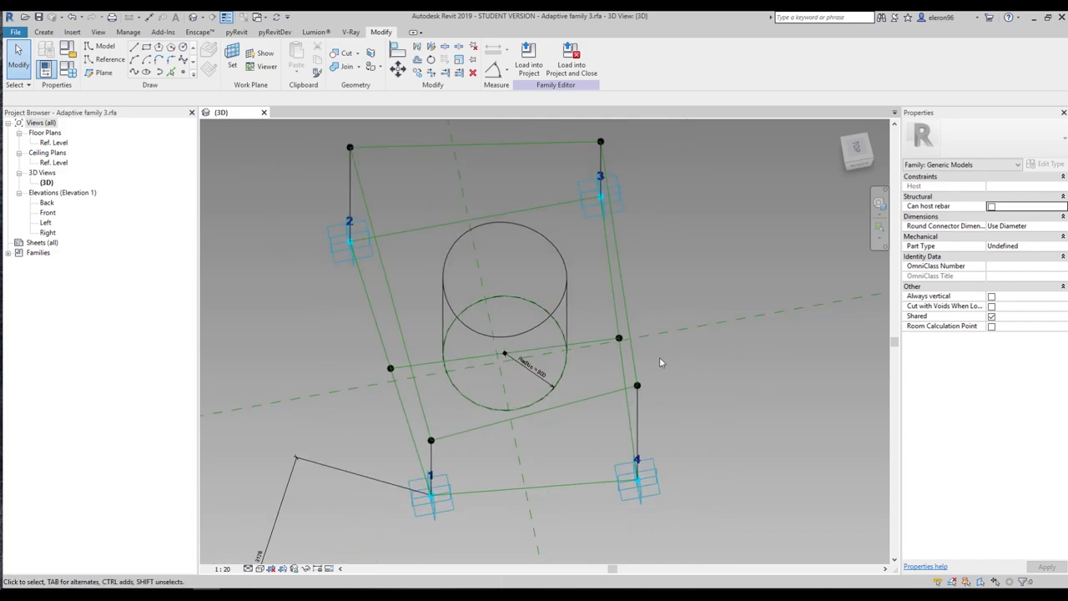
{"action": "scroll", "coordinate": [659, 362], "scroll_direction": "down", "scroll_amount": 3}
{"action": "middle_click_drag", "start_coordinate": [521, 508], "coordinate": [513, 438]}
{"action": "left_click", "coordinate": [510, 436]}
{"action": "left_click_drag", "start_coordinate": [517, 442], "coordinate": [498, 407]}
{"action": "left_click", "coordinate": [325, 506]}
Switch the 3D view to the Hidden Line visual style and inspect the circular cut in the block.
{"action": "left_click", "coordinate": [260, 568]}
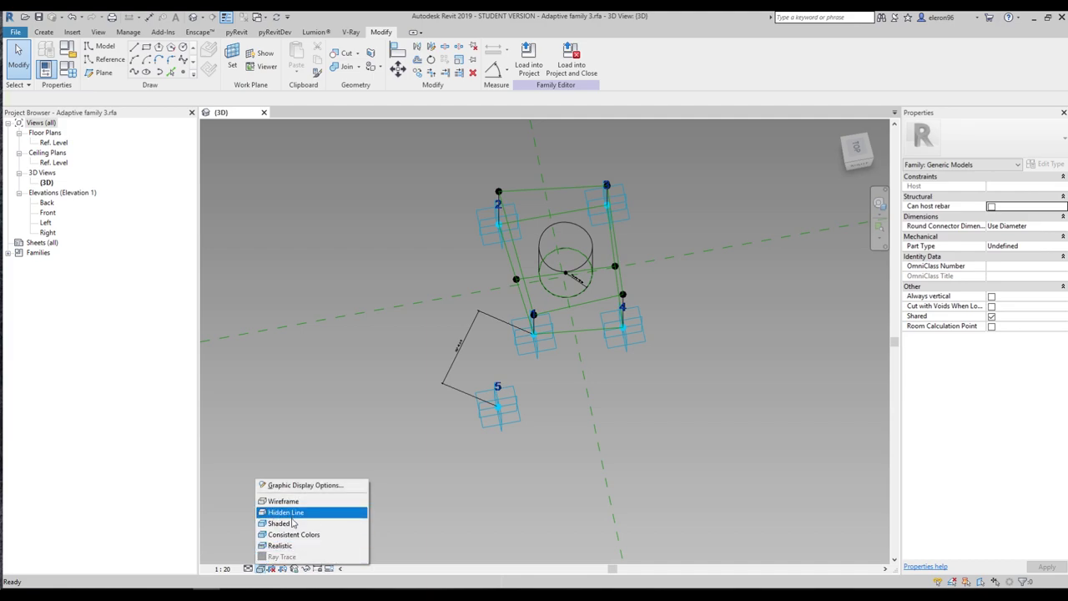
{"action": "left_click", "coordinate": [294, 514]}
{"action": "middle_click_drag", "start_coordinate": [396, 409], "coordinate": [550, 292], "text": "shift"}
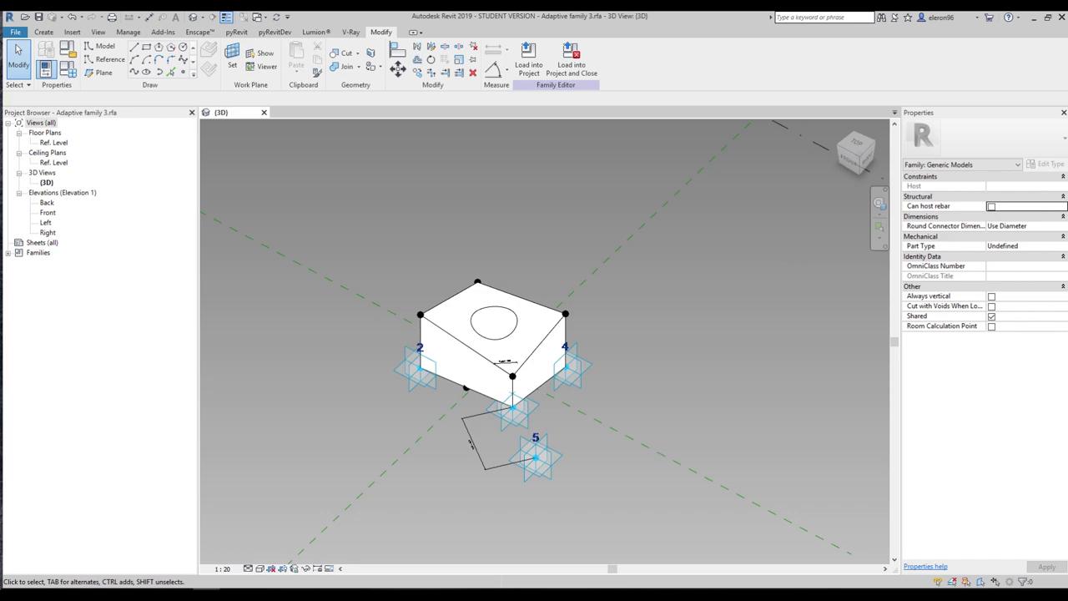
{"action": "scroll", "coordinate": [350, 405], "scroll_direction": "up", "scroll_amount": 4}
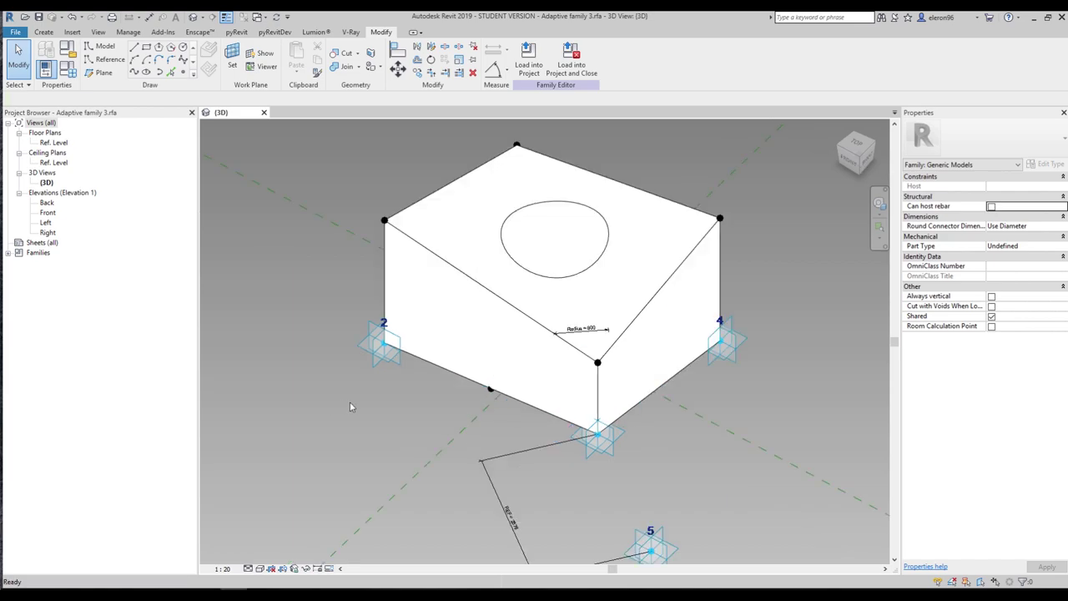
Create a new conceptual mass family from the Metric Mass.rft template.
{"action": "left_click", "coordinate": [16, 31]}
{"action": "mouse_move", "coordinate": [40, 75]}
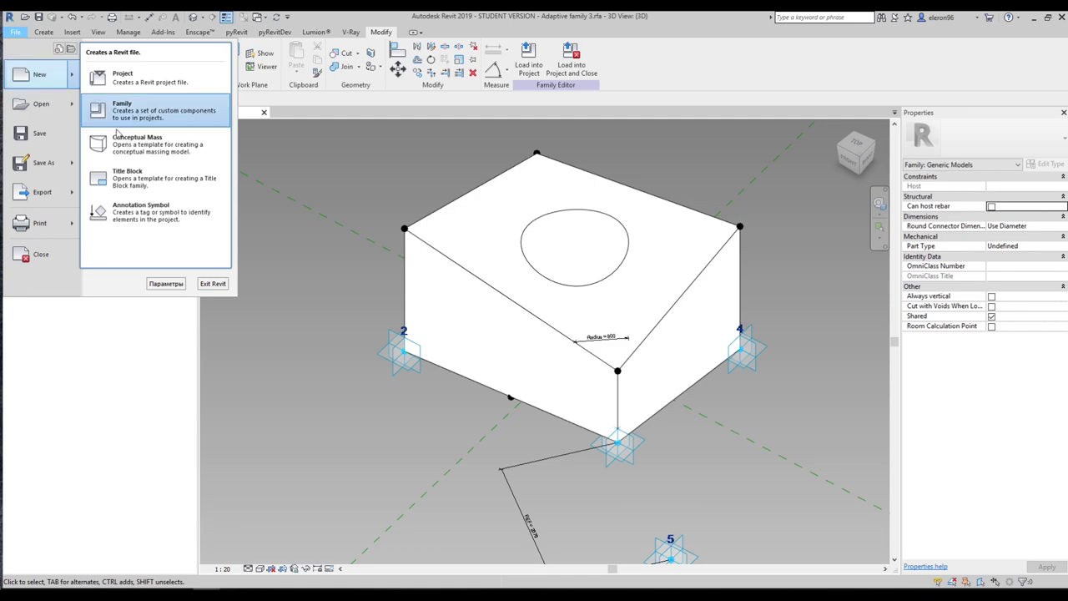
{"action": "left_click", "coordinate": [137, 143]}
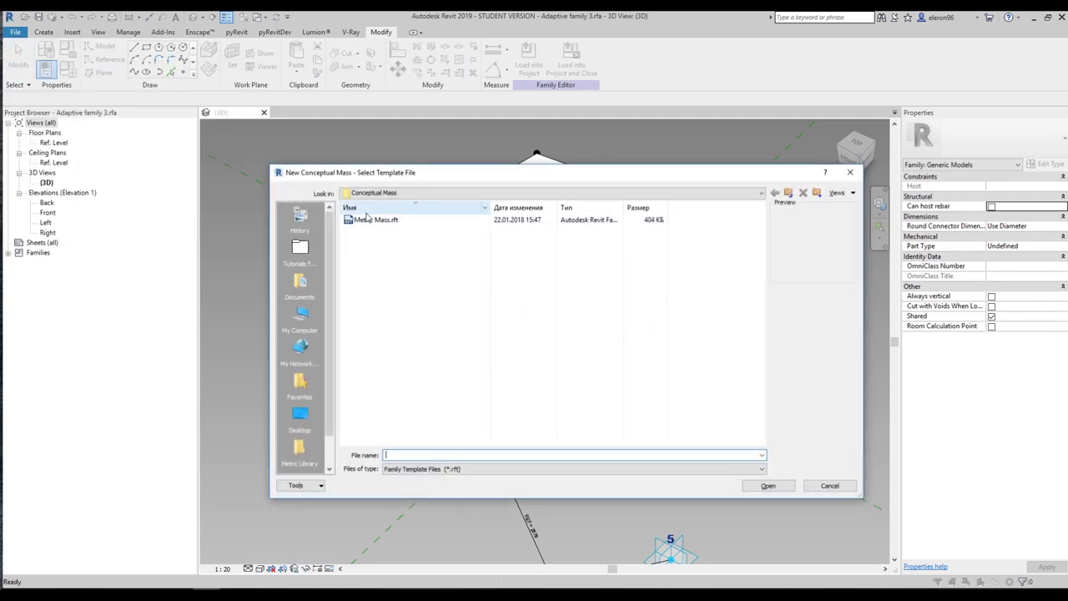
{"action": "left_click", "coordinate": [367, 219]}
{"action": "left_click", "coordinate": [769, 487]}
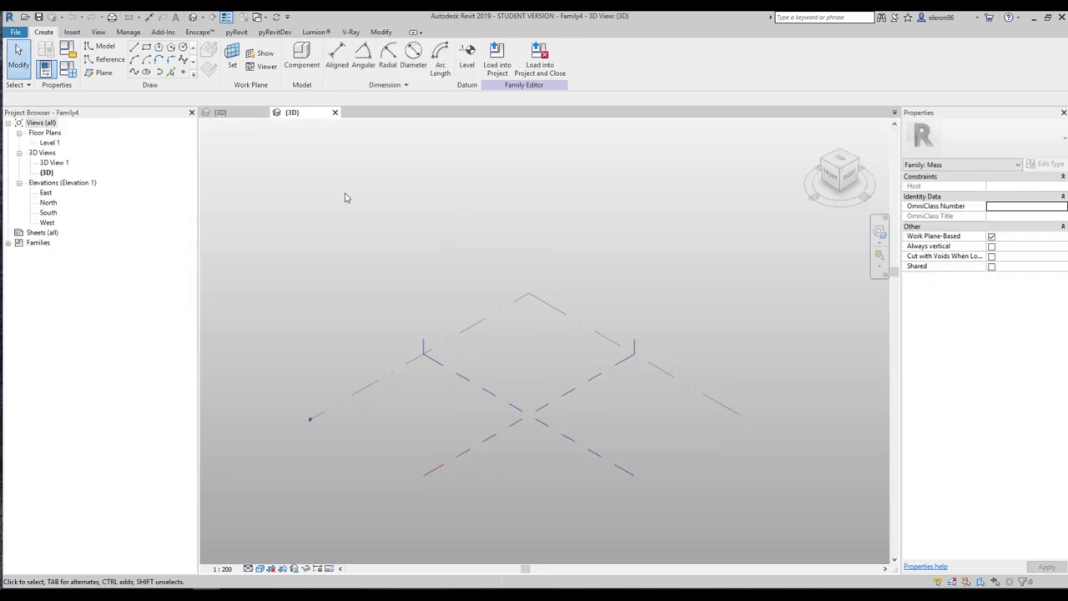
Draw a vertical reference line 17000 mm long in the Level 1 plan, left of the vertical centre plane.
{"action": "double_click", "coordinate": [50, 143]}
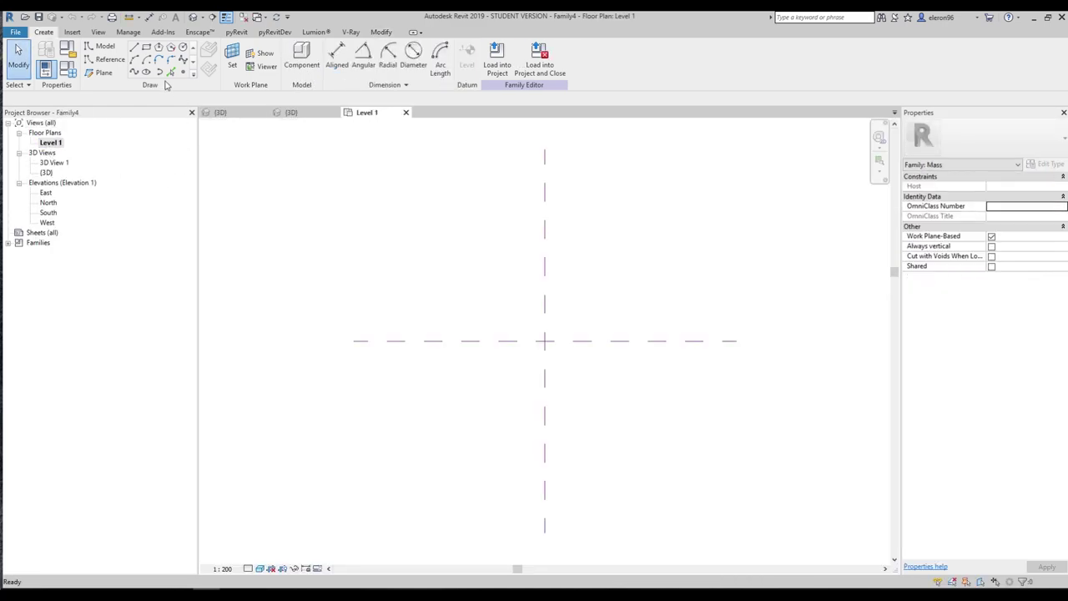
{"action": "left_click", "coordinate": [128, 57]}
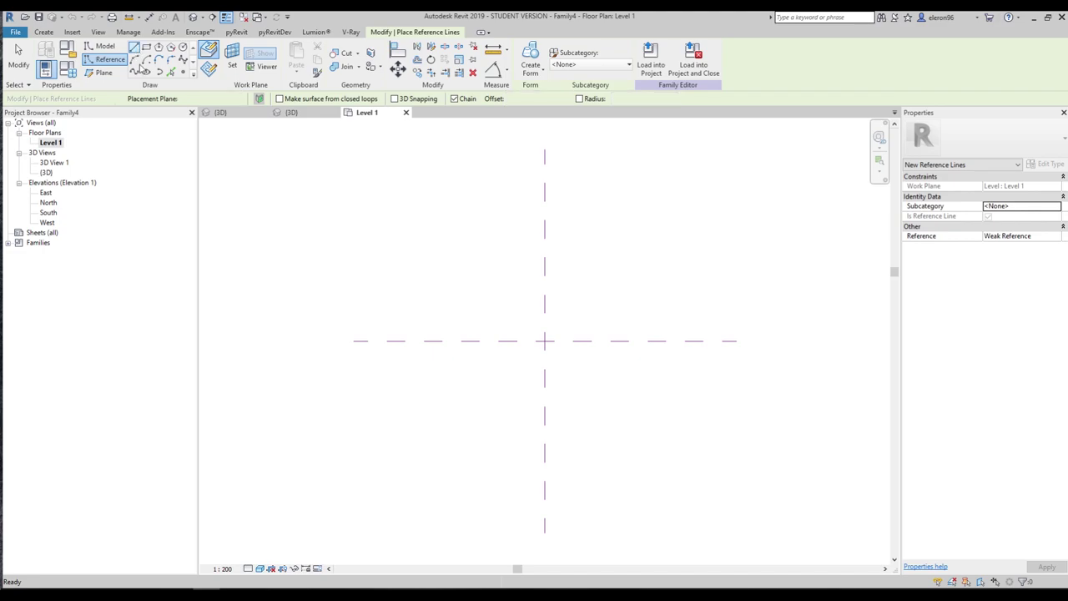
{"action": "left_click", "coordinate": [464, 280]}
{"action": "left_click", "coordinate": [464, 344]}
{"action": "scroll", "coordinate": [465, 288], "scroll_direction": "up", "scroll_amount": 5}
{"action": "key", "text": "Escape"}
{"action": "key", "text": "Escape"}
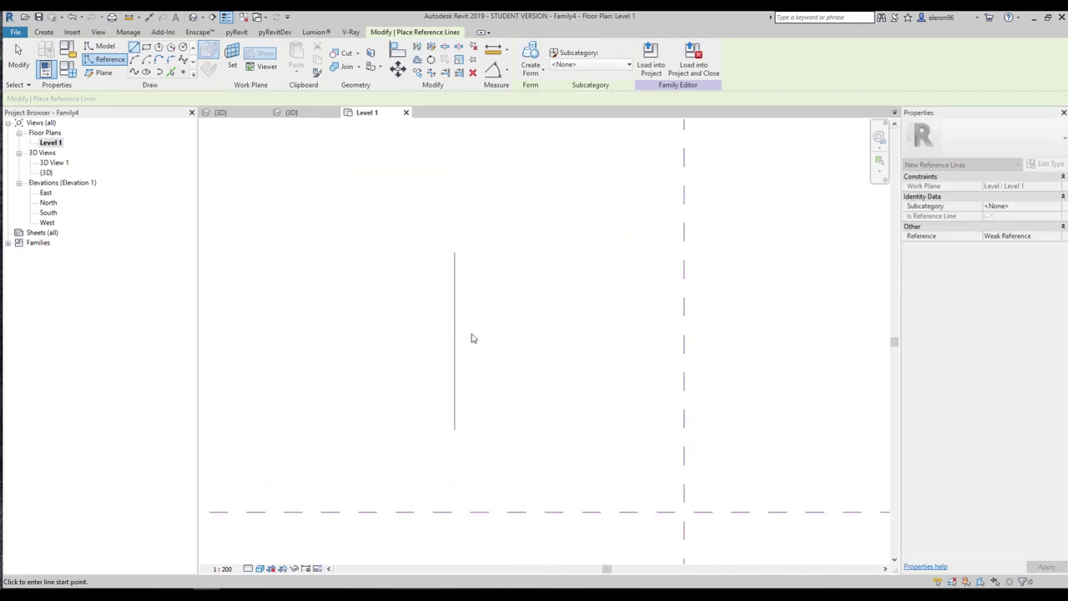
Create a vertical surface form from the reference line and set its positive offset to 9000 mm in the 3D view.
{"action": "left_click", "coordinate": [469, 337]}
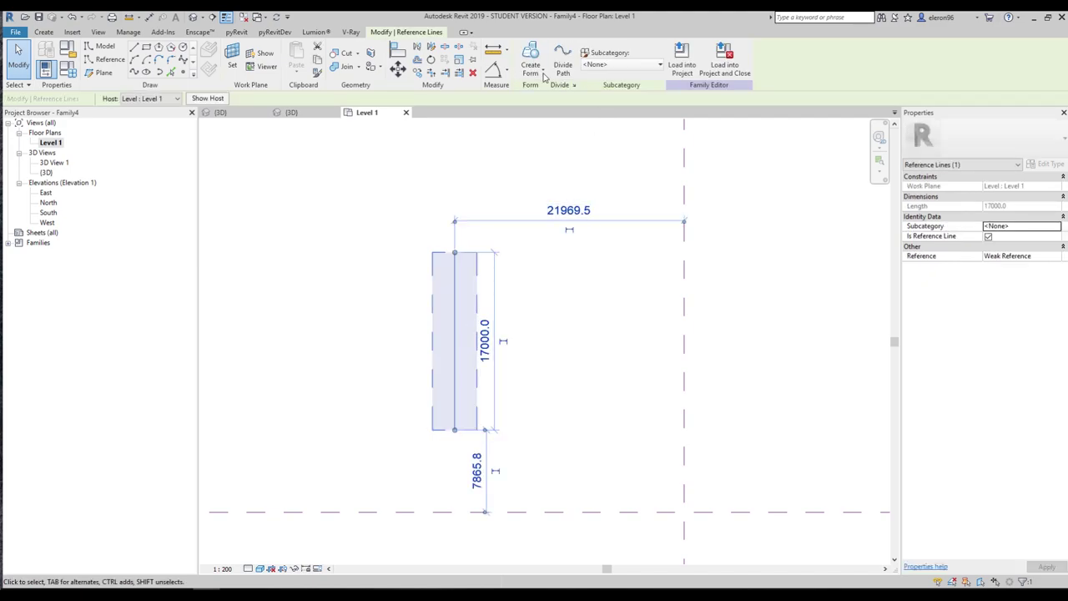
{"action": "key", "text": "Escape"}
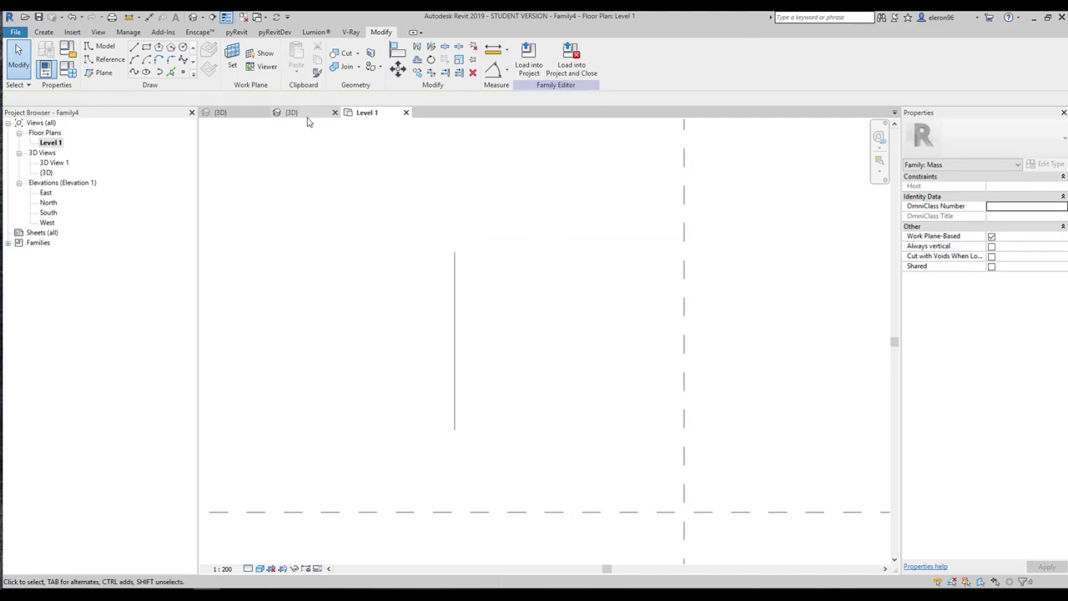
{"action": "left_click", "coordinate": [291, 112]}
{"action": "scroll", "coordinate": [514, 337], "scroll_direction": "up", "scroll_amount": 5}
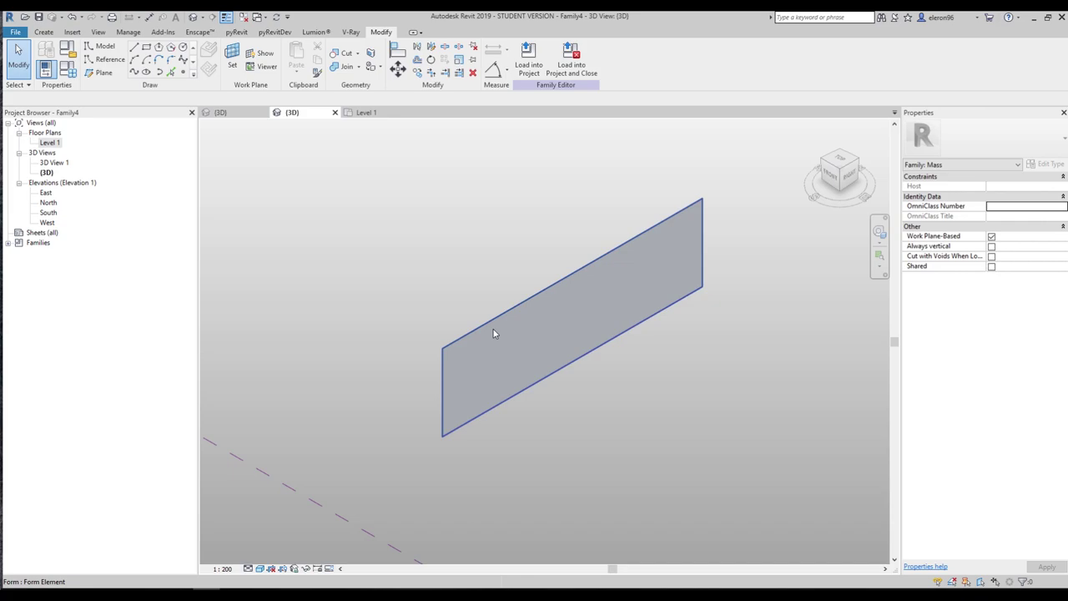
{"action": "left_click", "coordinate": [493, 332]}
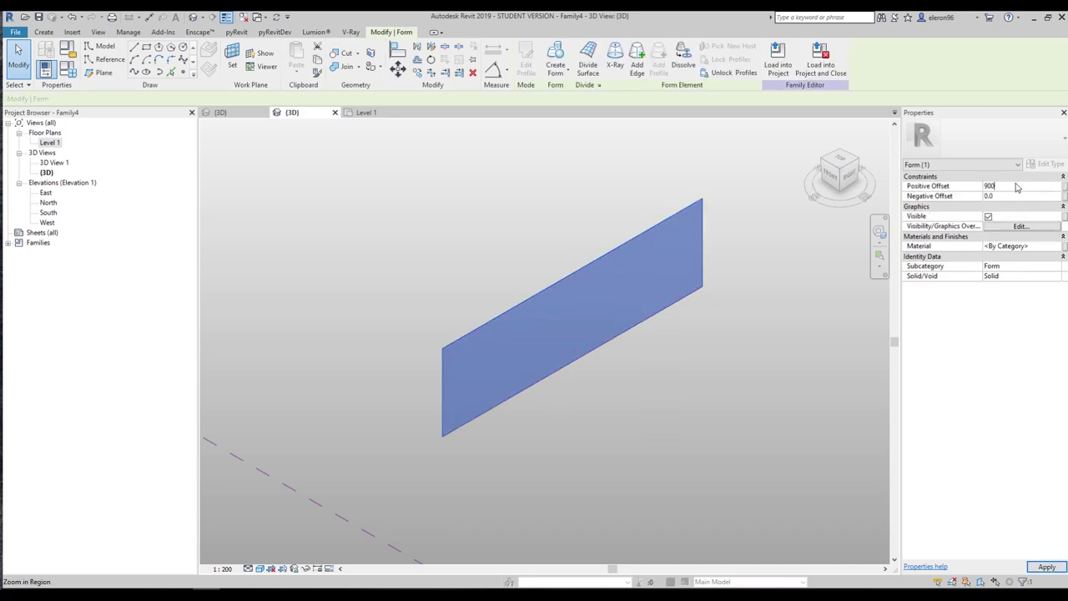
Divide the vertical surface and set both its U and V grids to a Fixed Distance of 3000 mm.
{"action": "left_click", "coordinate": [588, 65]}
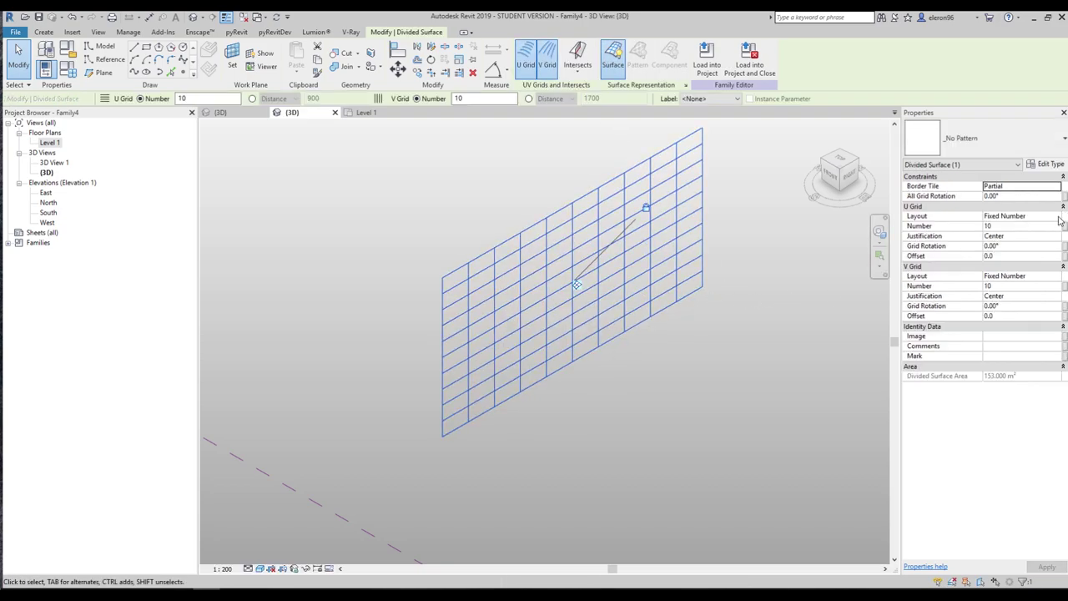
{"action": "left_click", "coordinate": [1057, 216]}
{"action": "left_click", "coordinate": [1055, 276]}
{"action": "left_click", "coordinate": [1006, 299]}
{"action": "left_click", "coordinate": [1016, 227]}
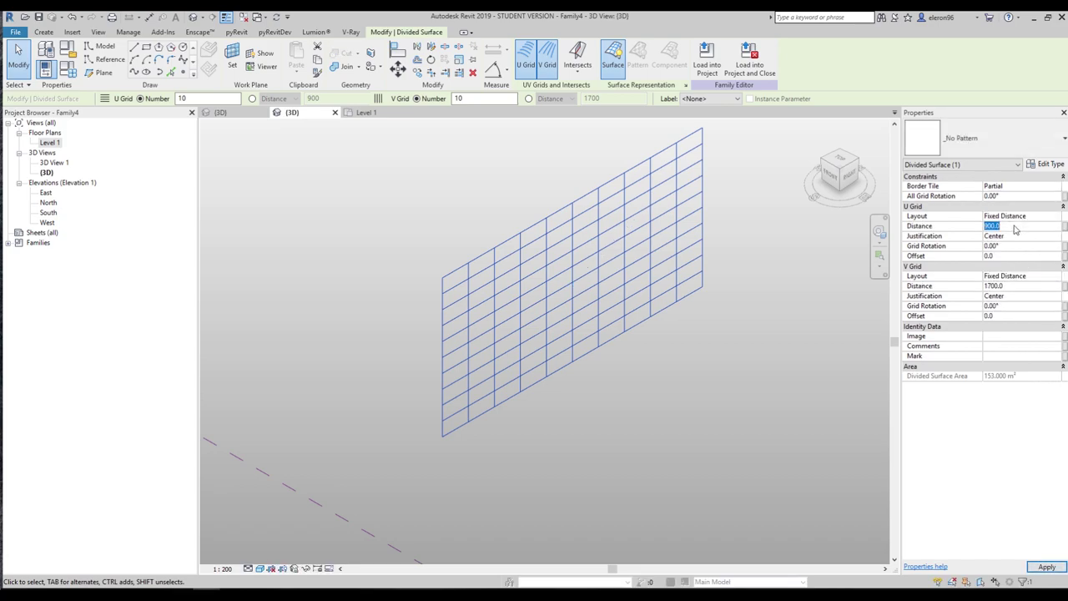
{"action": "left_click", "coordinate": [1016, 287]}
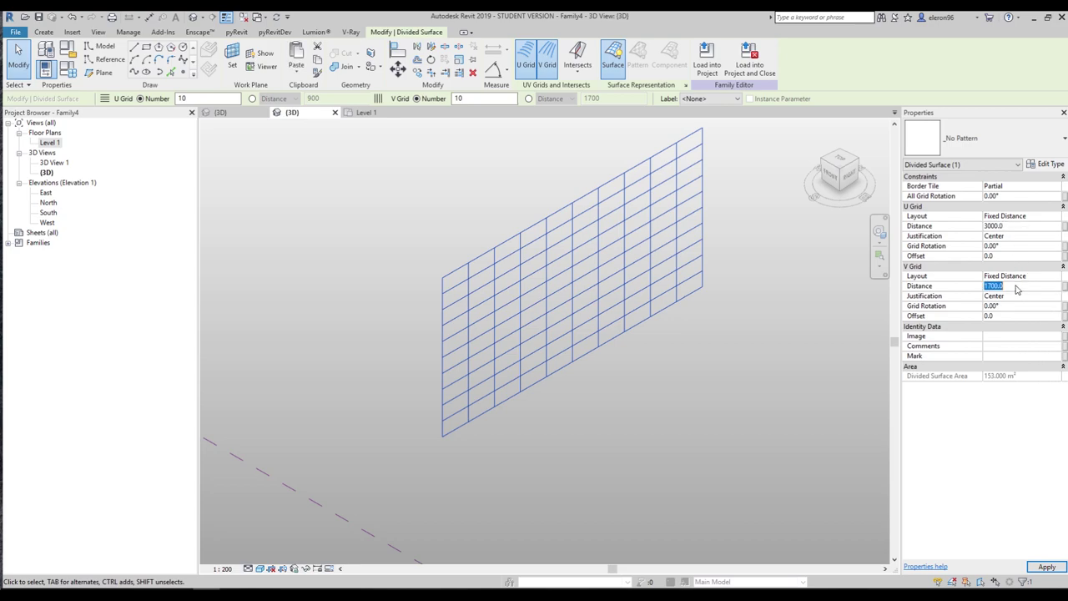
{"action": "type", "text": "3000"}
{"action": "left_click", "coordinate": [849, 340]}
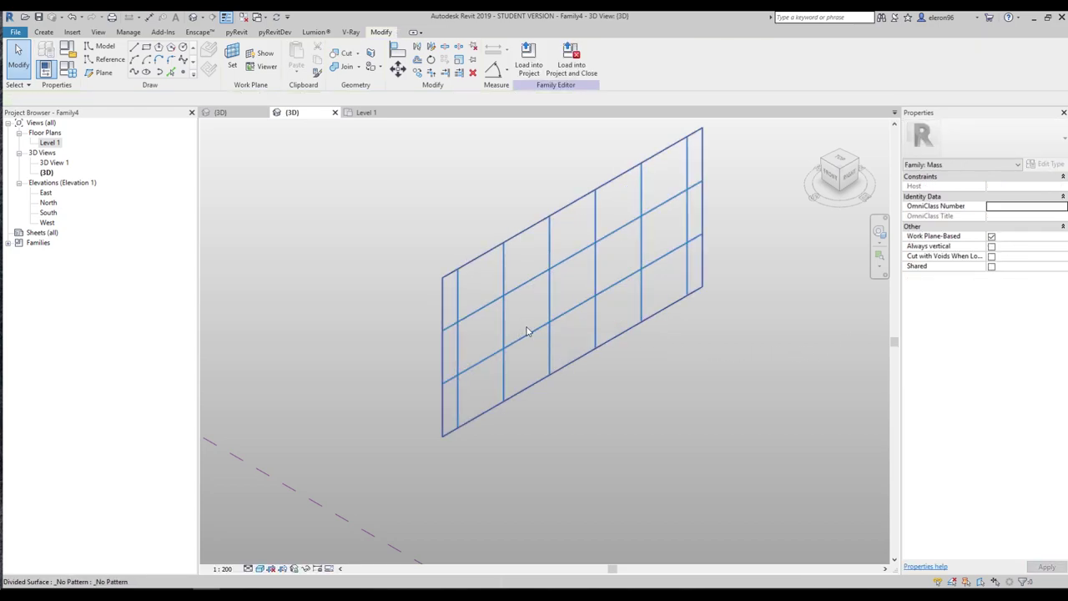
Turn on the display of nodes in the divided surface's representation settings.
{"action": "left_click", "coordinate": [526, 331]}
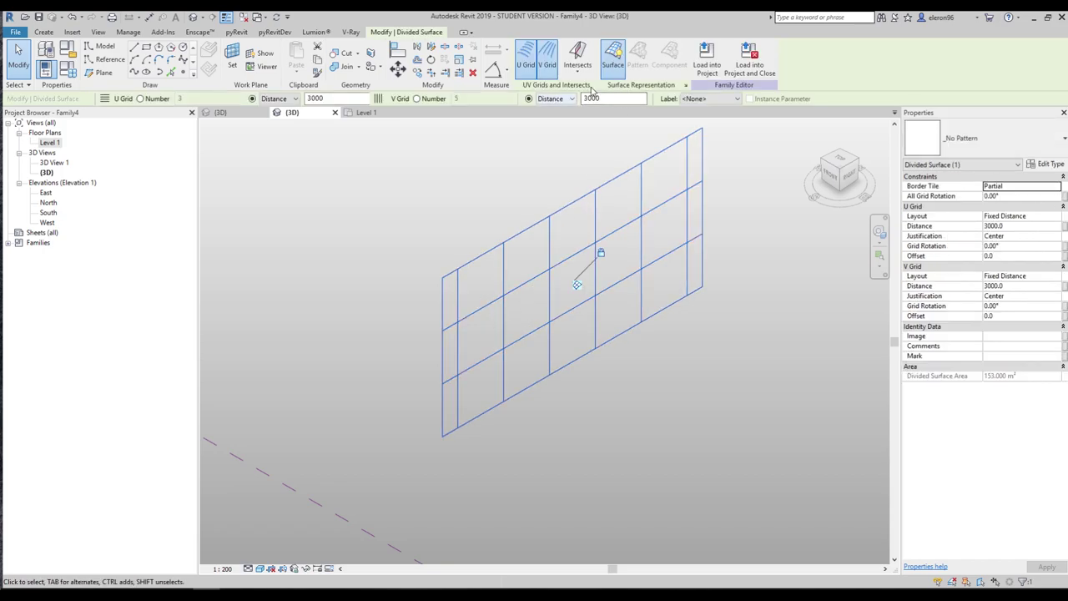
{"action": "left_click", "coordinate": [685, 87]}
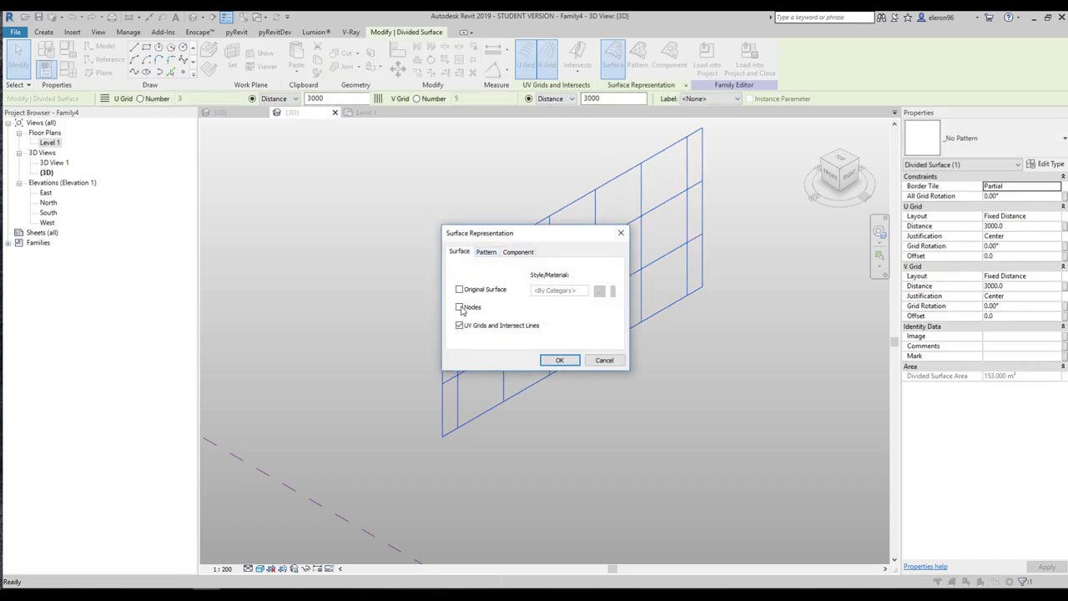
{"action": "left_click", "coordinate": [560, 360]}
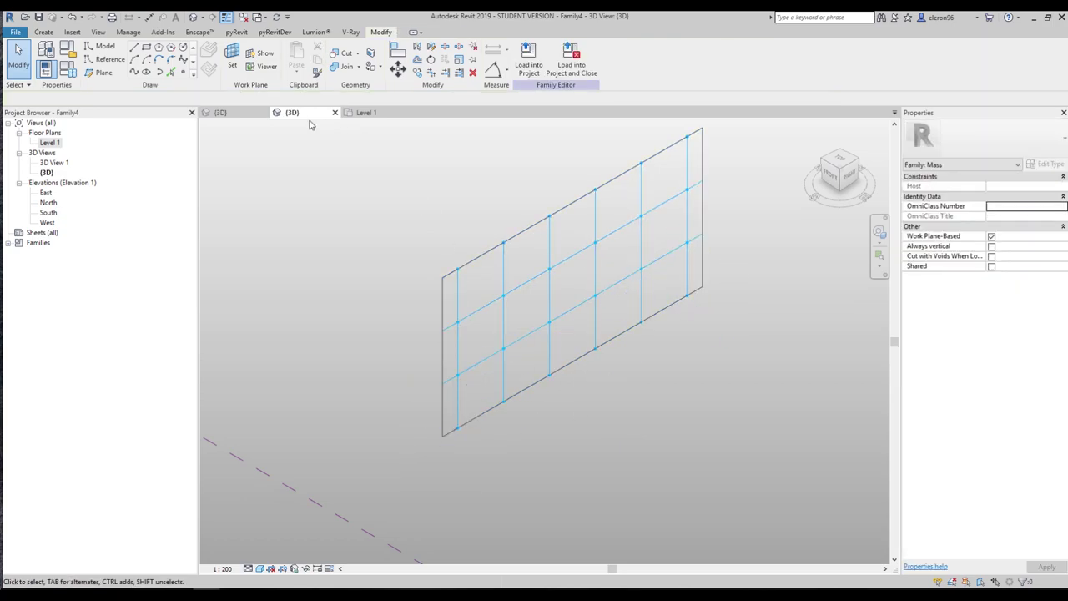
Copy the divided surface and its reference line 3000 mm toward the vertical centre plane in the Level 1 plan.
{"action": "left_click", "coordinate": [365, 113]}
{"action": "left_click_drag", "start_coordinate": [506, 215], "coordinate": [390, 466]}
{"action": "left_click", "coordinate": [417, 73]}
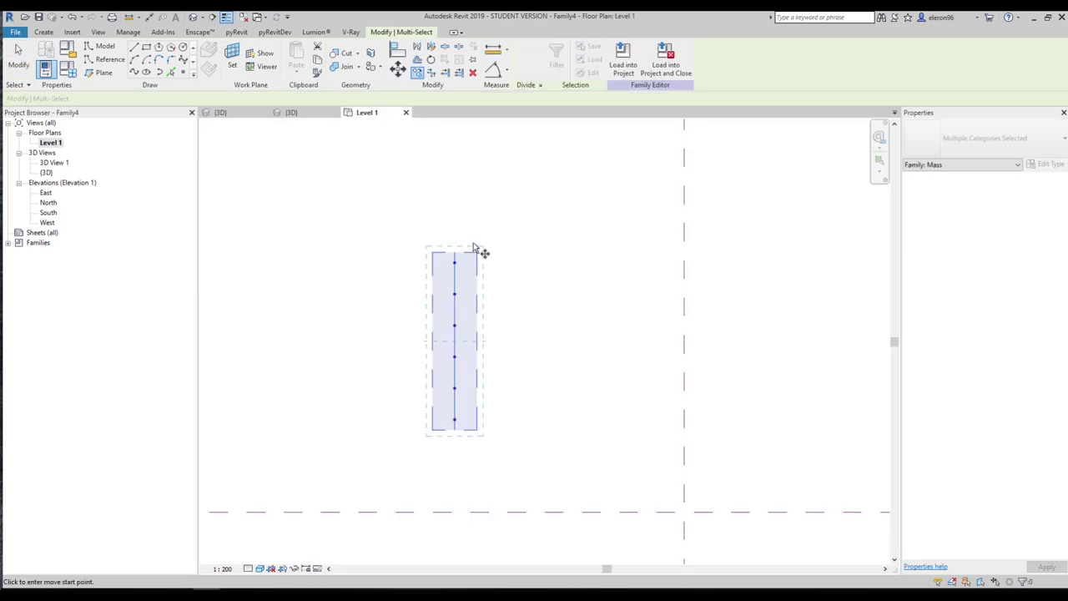
{"action": "left_click", "coordinate": [455, 232]}
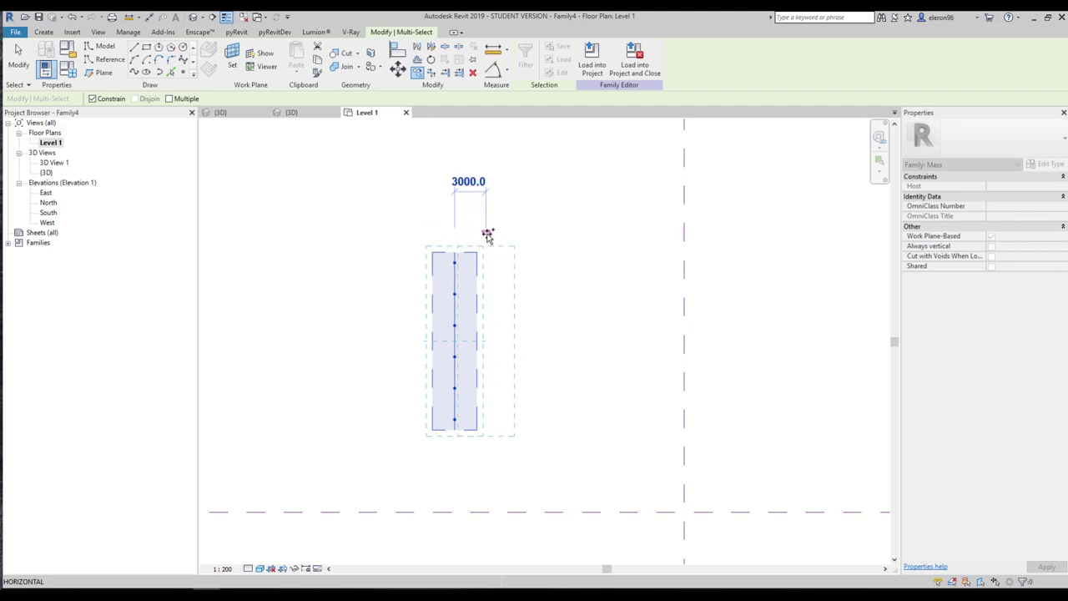
{"action": "left_click", "coordinate": [489, 317]}
{"action": "left_click", "coordinate": [419, 138]}
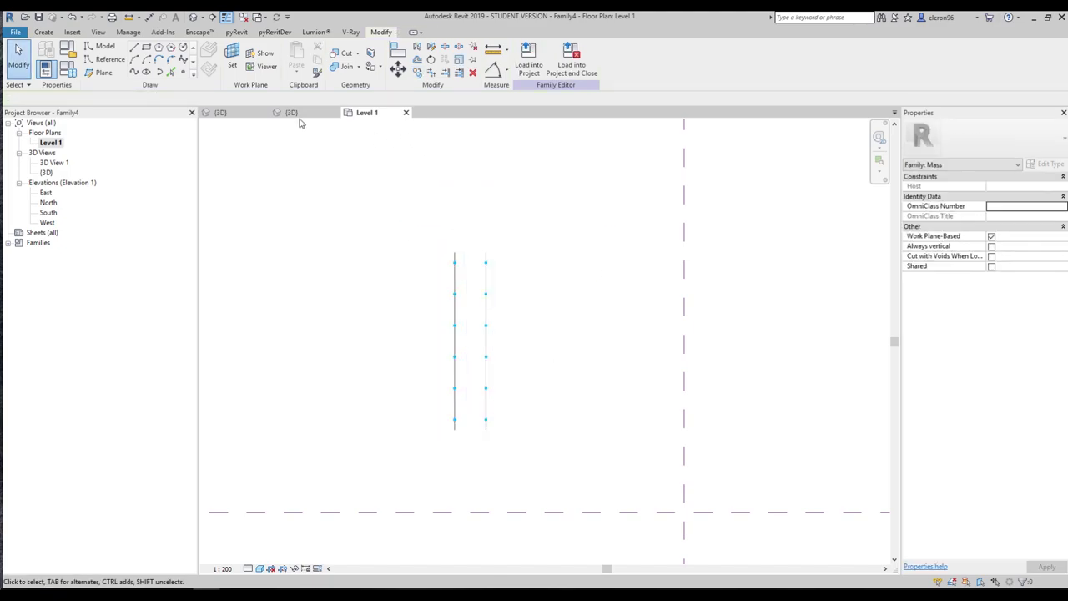
Close the Level 1 plan and load the adaptive panel family from its own 3D view into the mass family.
{"action": "left_click", "coordinate": [292, 113]}
{"action": "left_click", "coordinate": [405, 113]}
{"action": "left_click", "coordinate": [220, 113]}
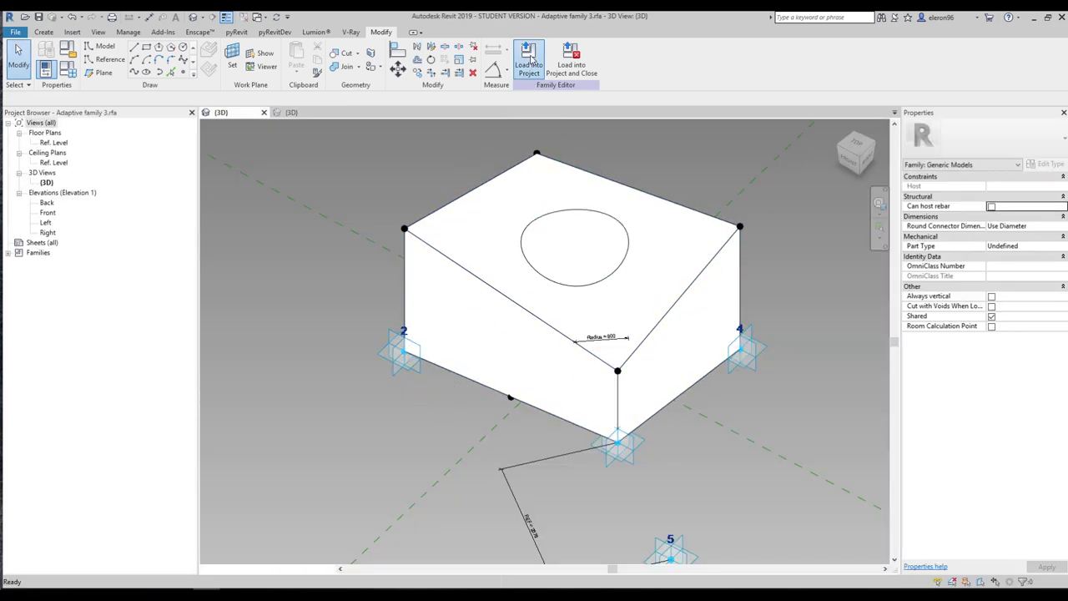
{"action": "left_click", "coordinate": [530, 62]}
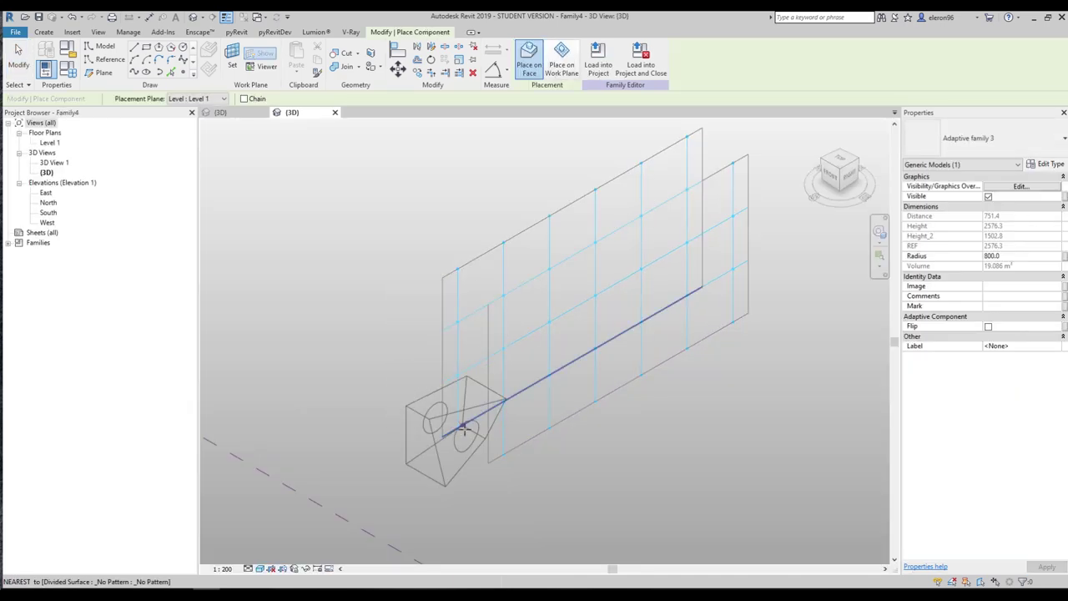
Place one Adaptive family 3 panel with points 1–4 on a lower grid cell of the first surface and point 5 on the second surface.
{"action": "left_click", "coordinate": [455, 409]}
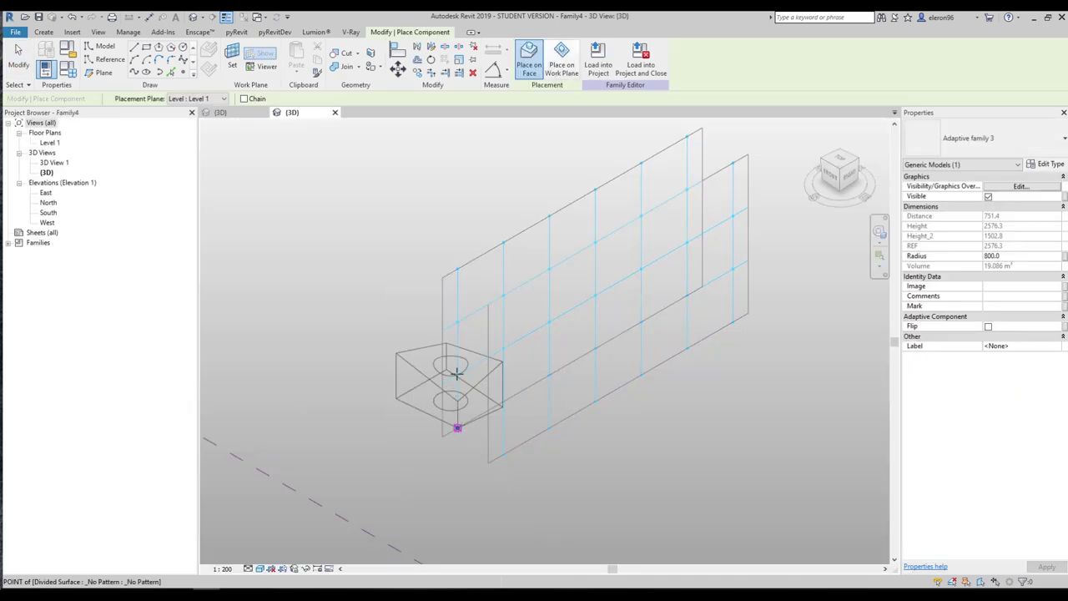
{"action": "left_click", "coordinate": [498, 347]}
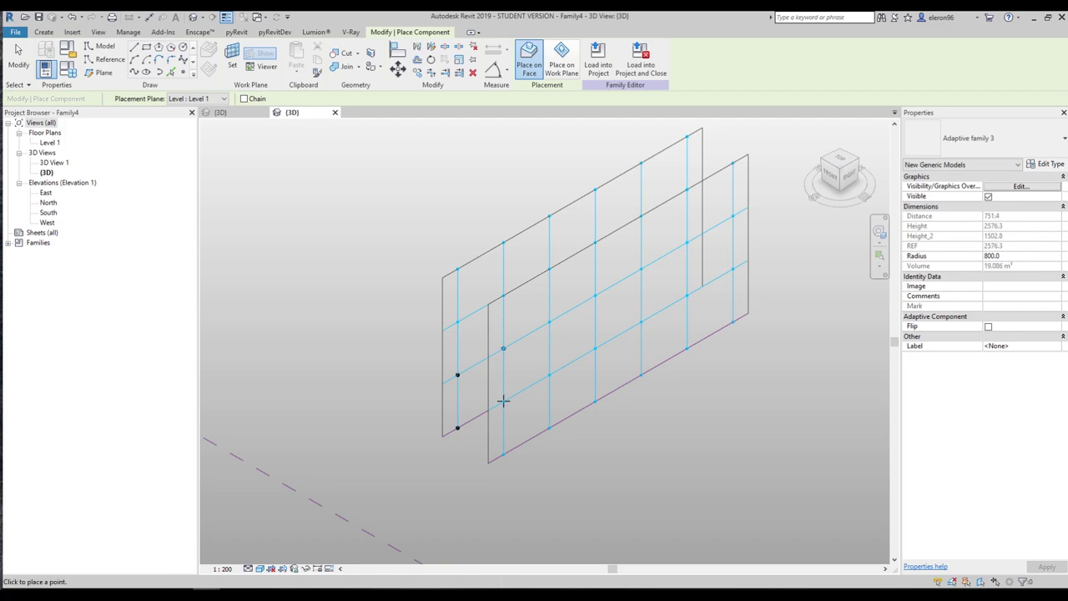
{"action": "middle_click_drag", "start_coordinate": [544, 373], "coordinate": [513, 389], "text": "shift"}
{"action": "middle_click_drag", "start_coordinate": [579, 376], "coordinate": [614, 377], "text": "shift"}
{"action": "left_click", "coordinate": [604, 369]}
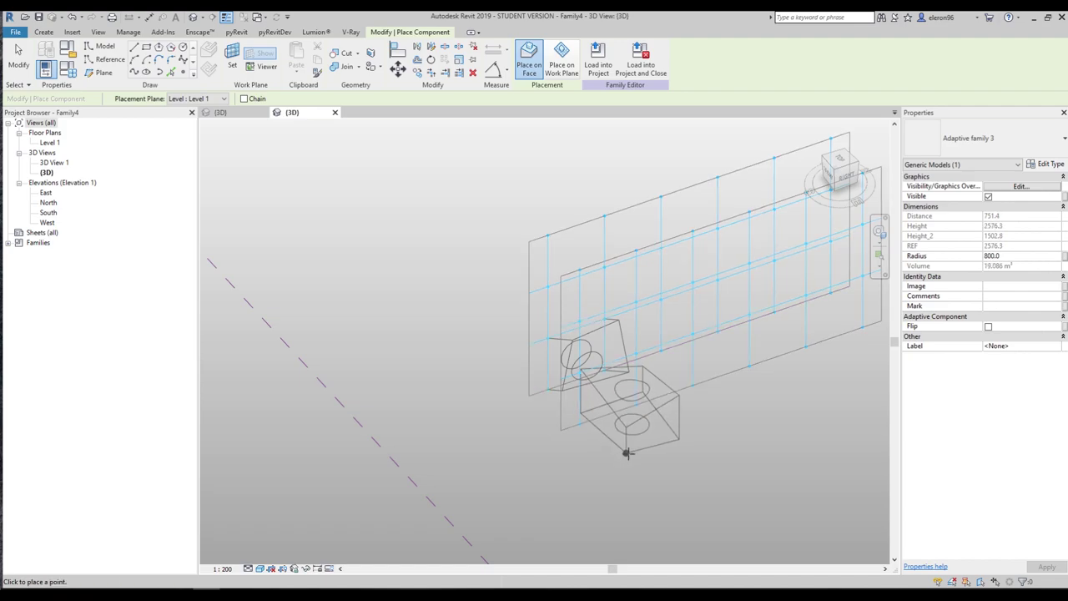
{"action": "key", "text": "Escape"}
{"action": "key", "text": "Escape"}
{"action": "mouse_move", "coordinate": [575, 370]}
{"action": "middle_mouse_down"}
{"action": "mouse_move", "coordinate": [461, 382]}
{"action": "mouse_move", "coordinate": [519, 353]}
{"action": "mouse_move", "coordinate": [623, 350]}
{"action": "mouse_move", "coordinate": [550, 358]}
{"action": "mouse_move", "coordinate": [501, 345]}
{"action": "middle_mouse_up"}
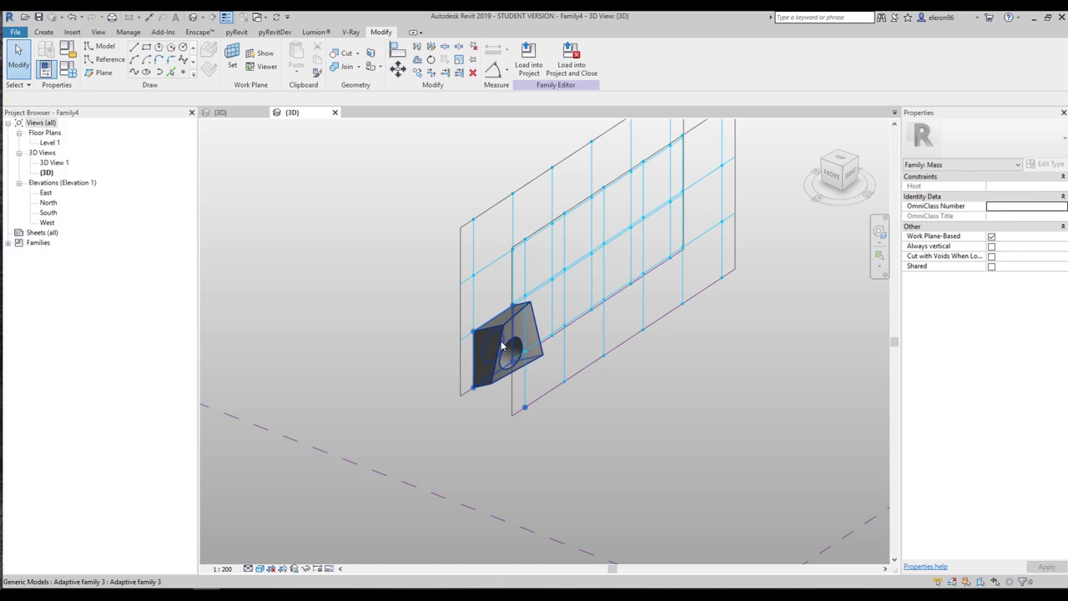
Repeat the placed adaptive panel across the grids of the two divided surfaces.
{"action": "left_click", "coordinate": [502, 345]}
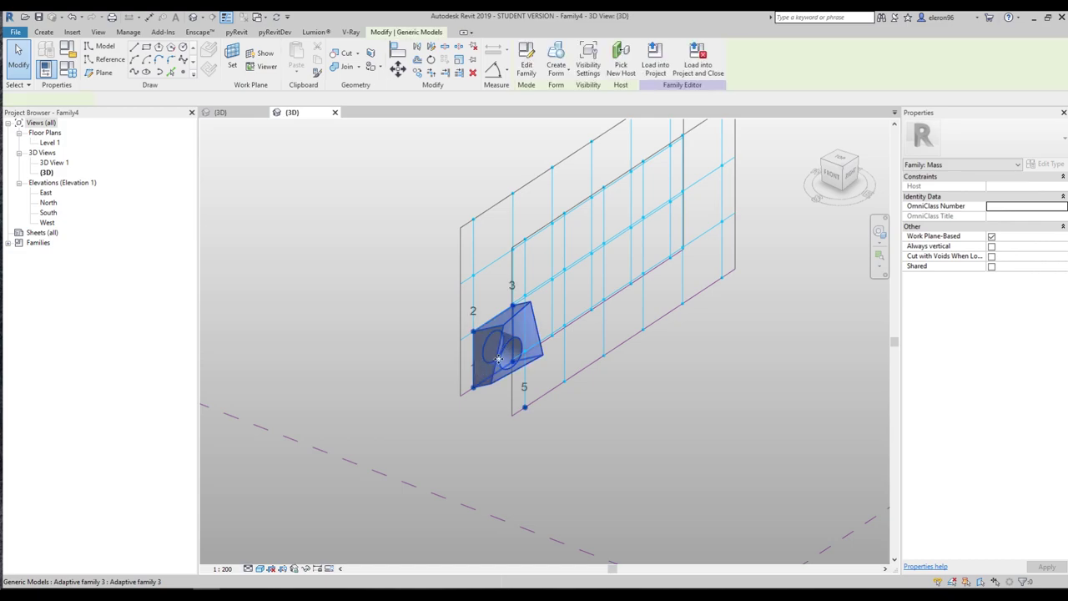
{"action": "left_click", "coordinate": [445, 61]}
{"action": "middle_click_drag", "start_coordinate": [634, 348], "coordinate": [567, 351], "text": "shift"}
{"action": "scroll", "coordinate": [583, 376], "scroll_direction": "down", "scroll_amount": 3}
{"action": "scroll", "coordinate": [567, 350], "scroll_direction": "up", "scroll_amount": 2}
{"action": "left_click", "coordinate": [479, 368]}
{"action": "key", "text": "Delete"}
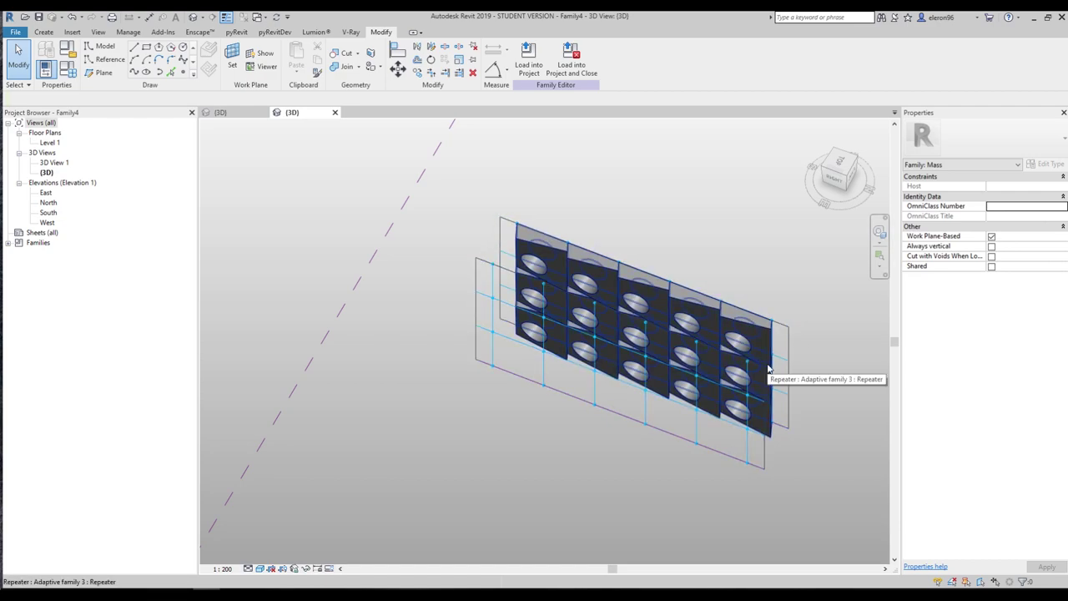
{"action": "left_click", "coordinate": [477, 360]}
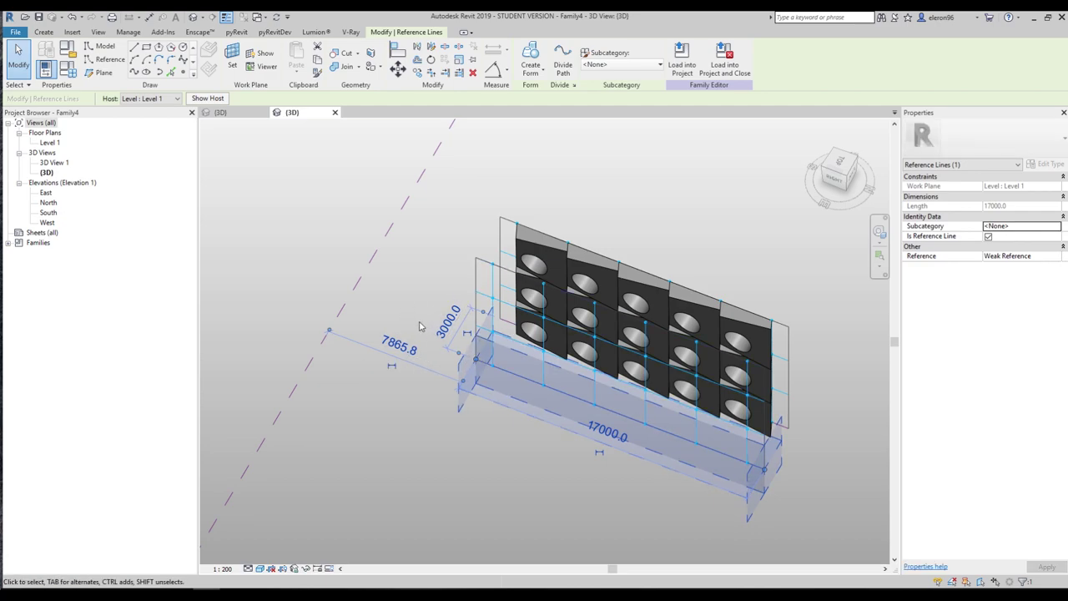
{"action": "key", "text": "Escape"}
{"action": "left_click", "coordinate": [476, 382]}
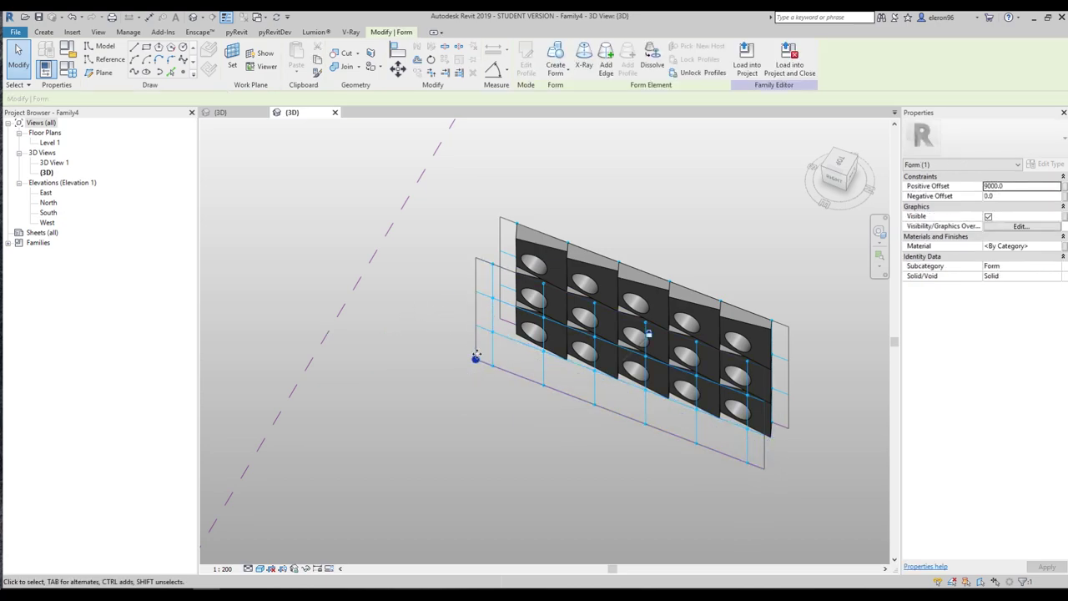
{"action": "middle_click_drag", "start_coordinate": [476, 381], "coordinate": [726, 341], "text": "shift"}
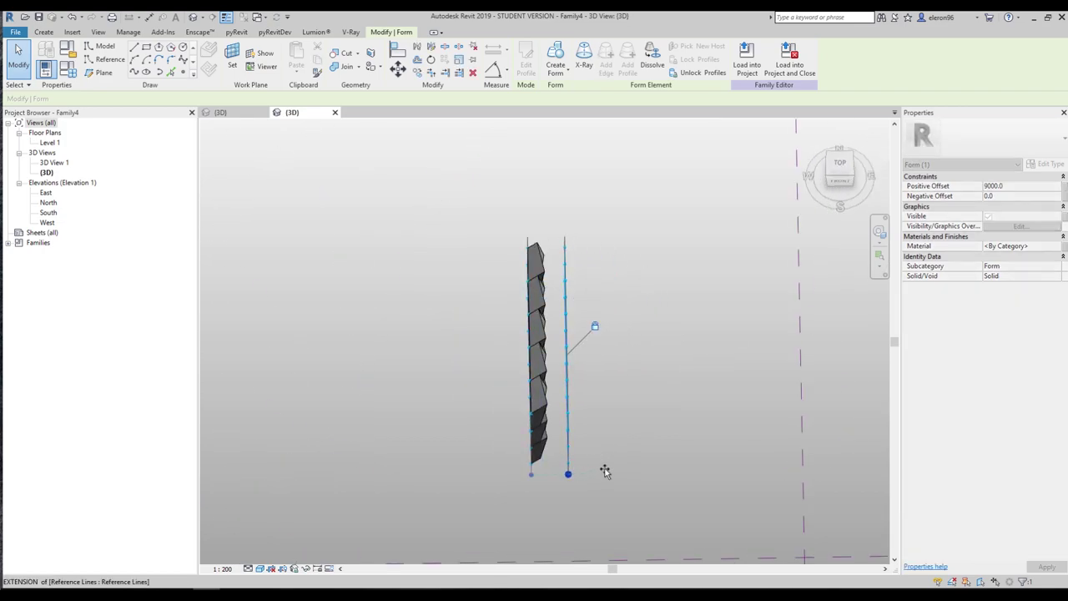
{"action": "key", "text": "Escape"}
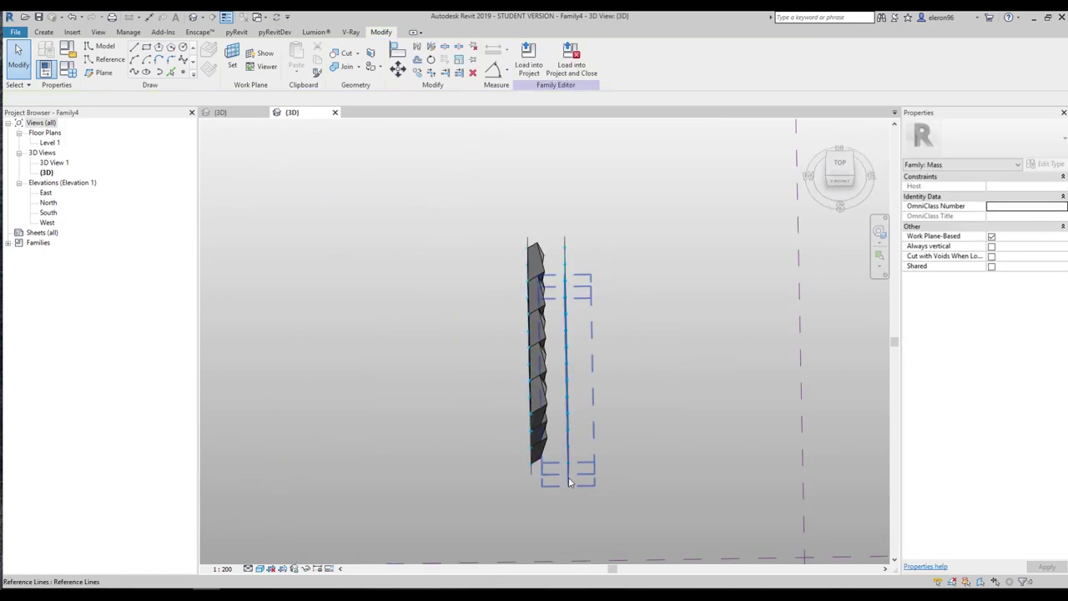
{"action": "left_click", "coordinate": [568, 473]}
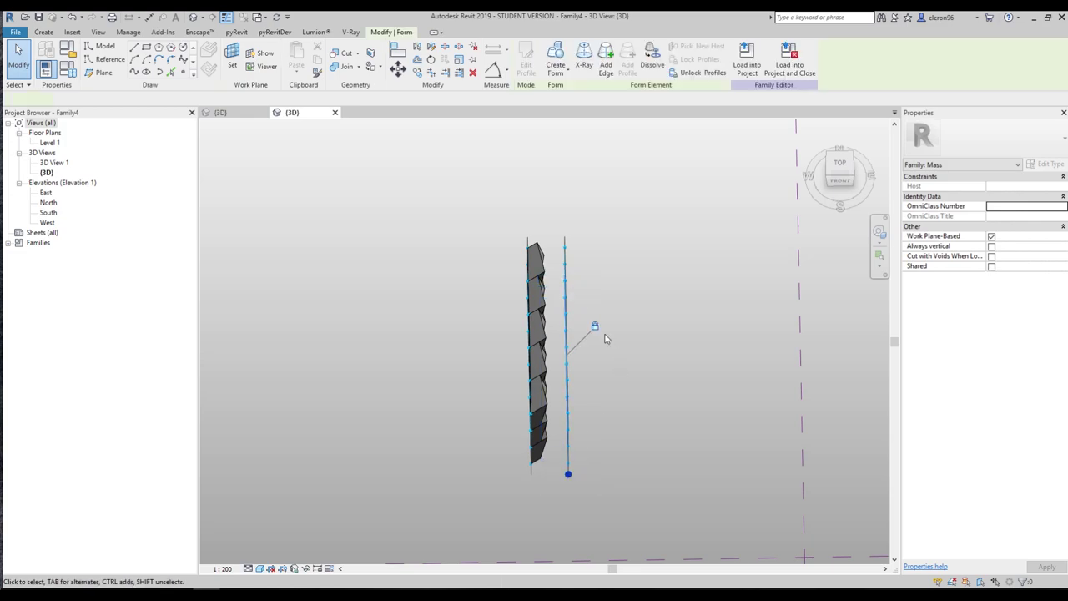
{"action": "left_click", "coordinate": [568, 472]}
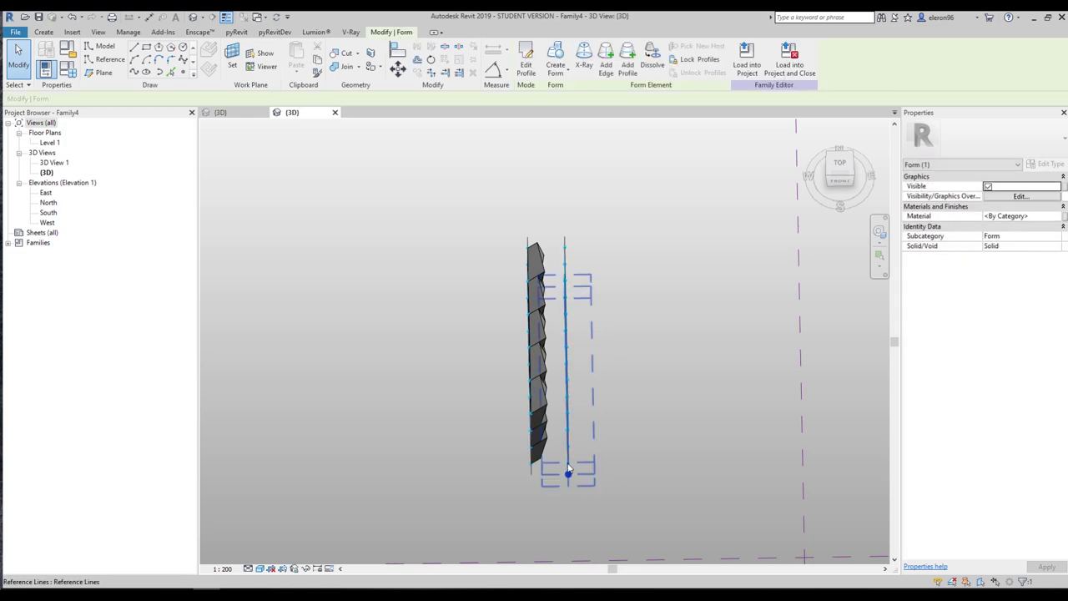
{"action": "left_click", "coordinate": [570, 456]}
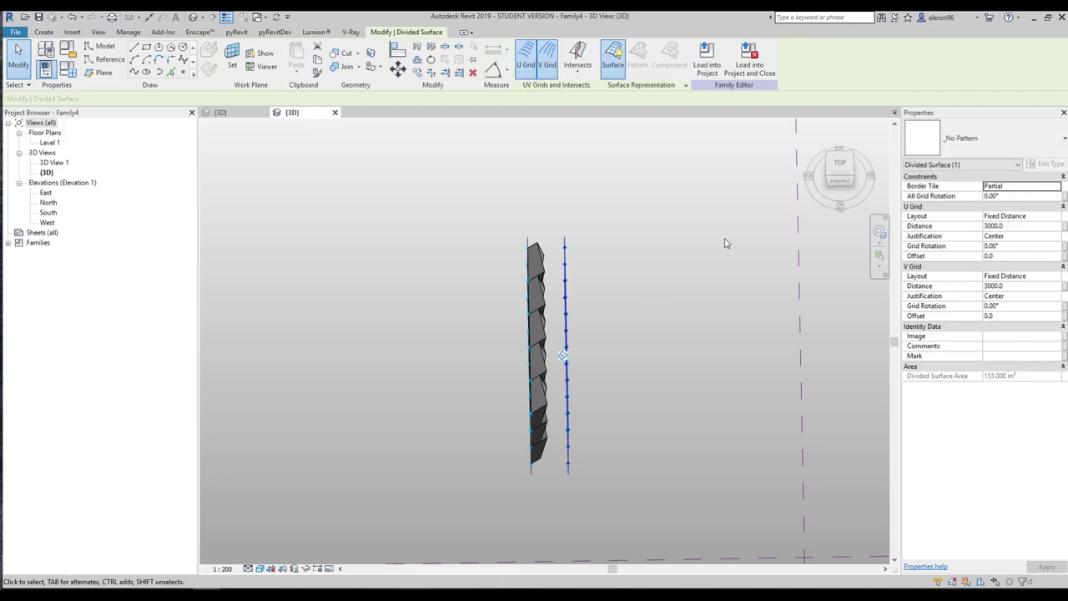
Move the lower end of the second surface's reference line to about 5087 mm from the first surface in the Level 1 plan, and inspect the panels in 3D.
{"action": "double_click", "coordinate": [48, 144]}
{"action": "scroll", "coordinate": [443, 357], "scroll_direction": "up", "scroll_amount": 3}
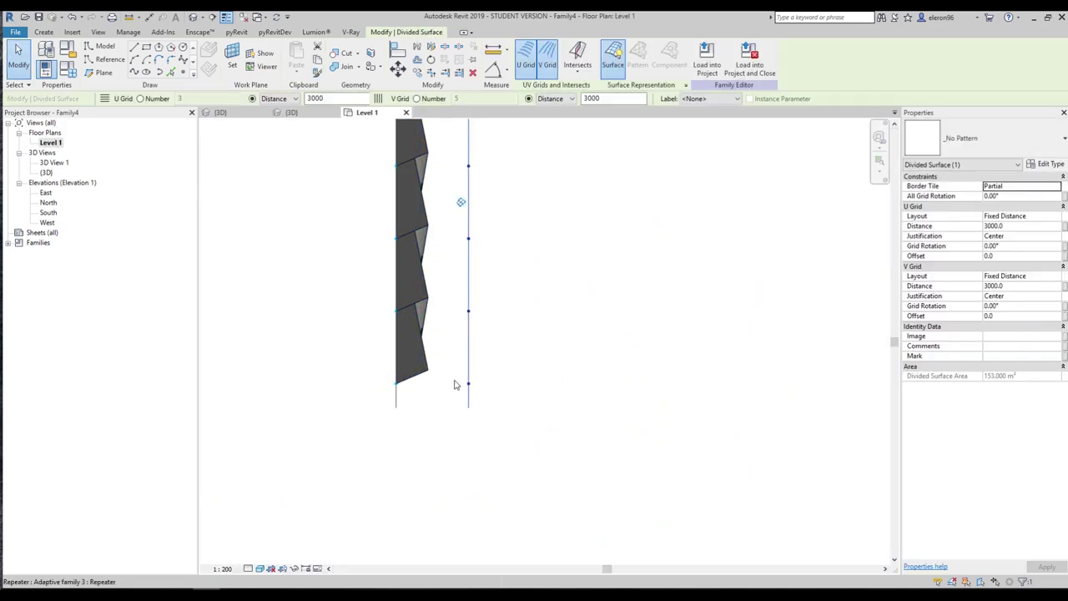
{"action": "left_click", "coordinate": [485, 413]}
{"action": "left_click", "coordinate": [468, 409]}
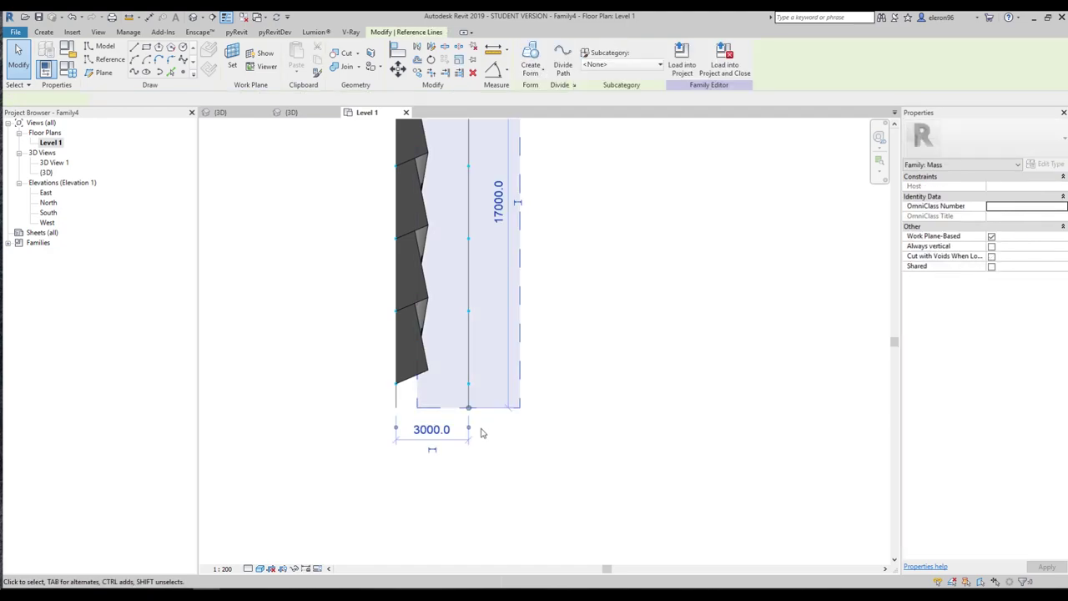
{"action": "left_click_drag", "start_coordinate": [472, 408], "coordinate": [519, 407]}
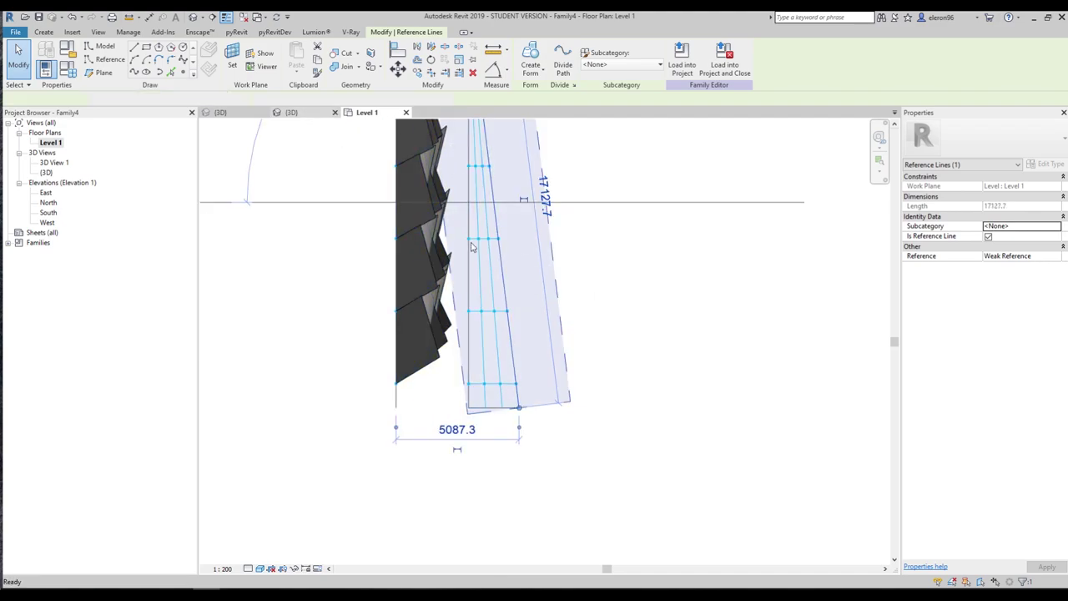
{"action": "left_click", "coordinate": [300, 113]}
{"action": "middle_click_drag", "start_coordinate": [434, 284], "coordinate": [417, 340], "text": "shift"}
{"action": "key", "text": "Escape"}
{"action": "scroll", "coordinate": [505, 298], "scroll_direction": "up", "scroll_amount": 3}
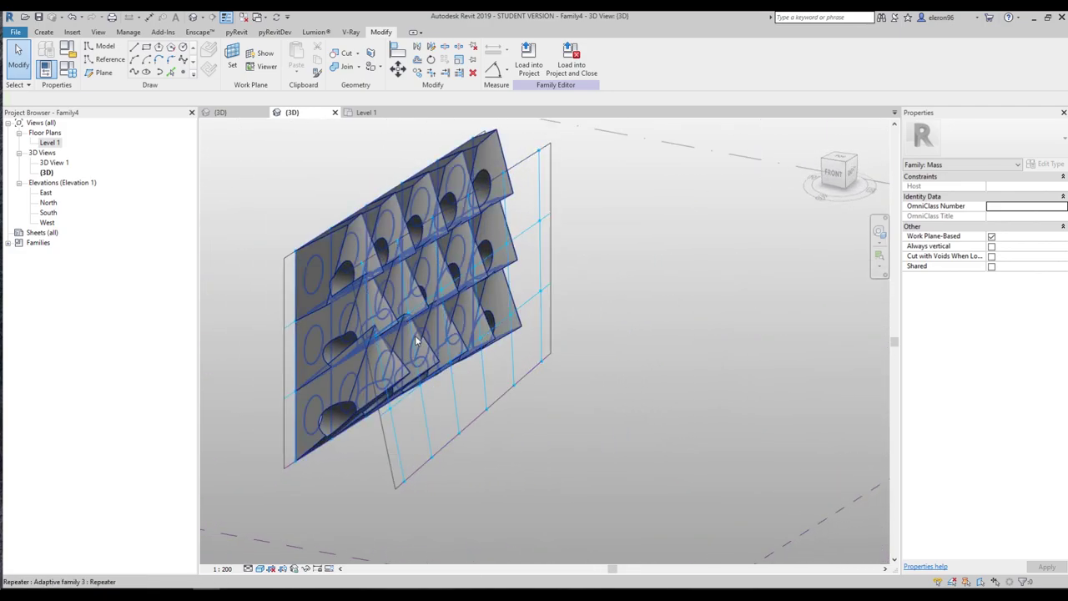
Undo the last reference line change and move the near end of the second surface's base line inward to the first surface in 3D.
{"action": "left_click", "coordinate": [390, 489]}
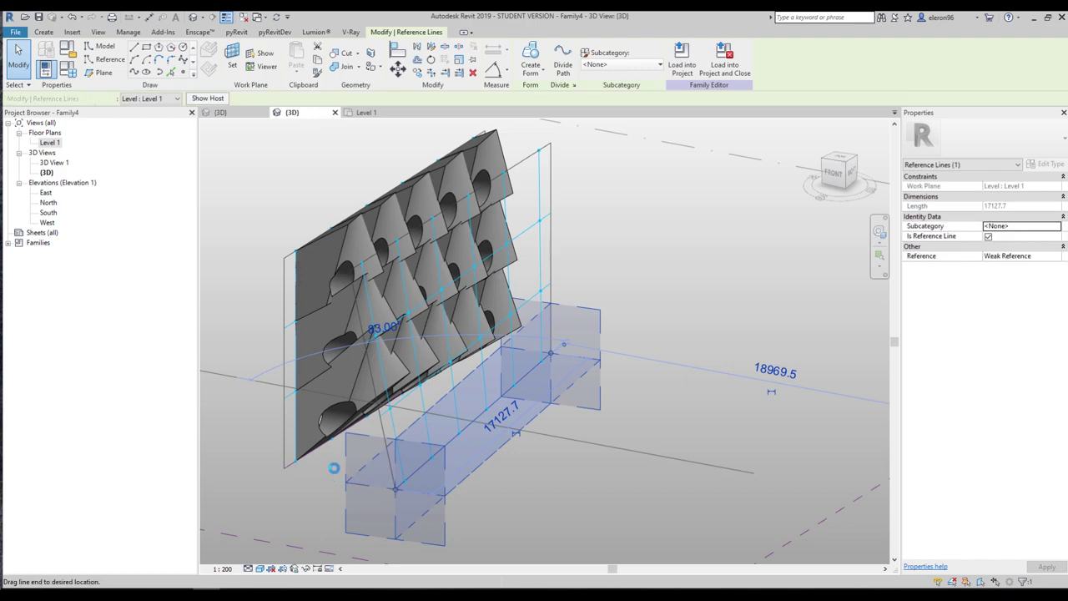
{"action": "key", "text": "ctrl+z"}
{"action": "middle_click_drag", "start_coordinate": [342, 464], "coordinate": [360, 539], "text": "shift"}
{"action": "left_click_drag", "start_coordinate": [373, 543], "coordinate": [413, 515]}
{"action": "middle_click_drag", "start_coordinate": [584, 412], "coordinate": [602, 293], "text": "shift"}
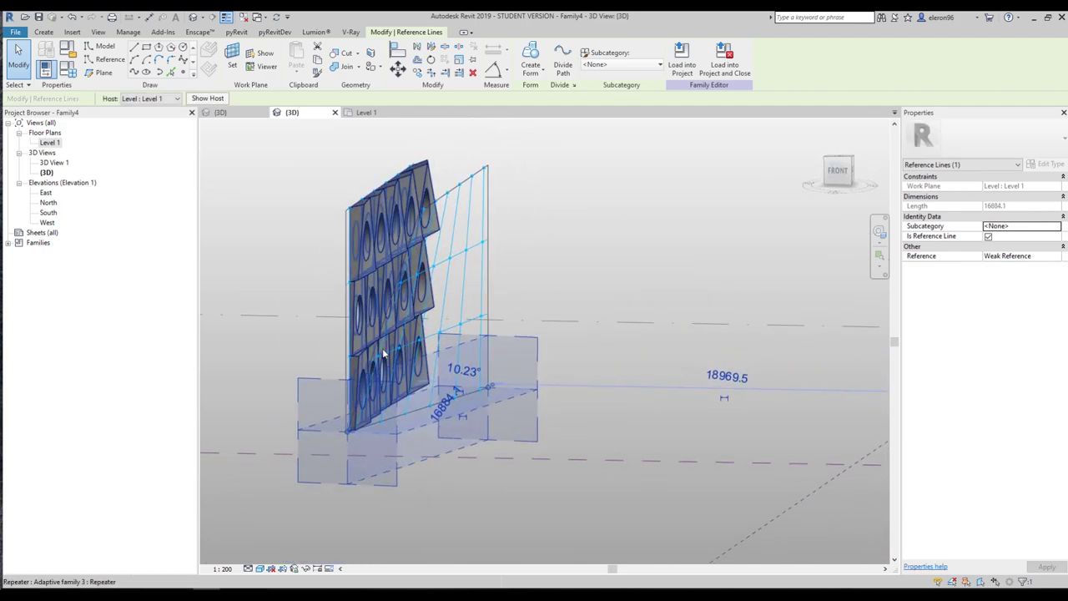
{"action": "left_click", "coordinate": [543, 277]}
Inspect the repeated panels and the reshaped second surface from the front and right sides in 3D.
{"action": "middle_click_drag", "start_coordinate": [543, 276], "coordinate": [539, 252], "text": "shift"}
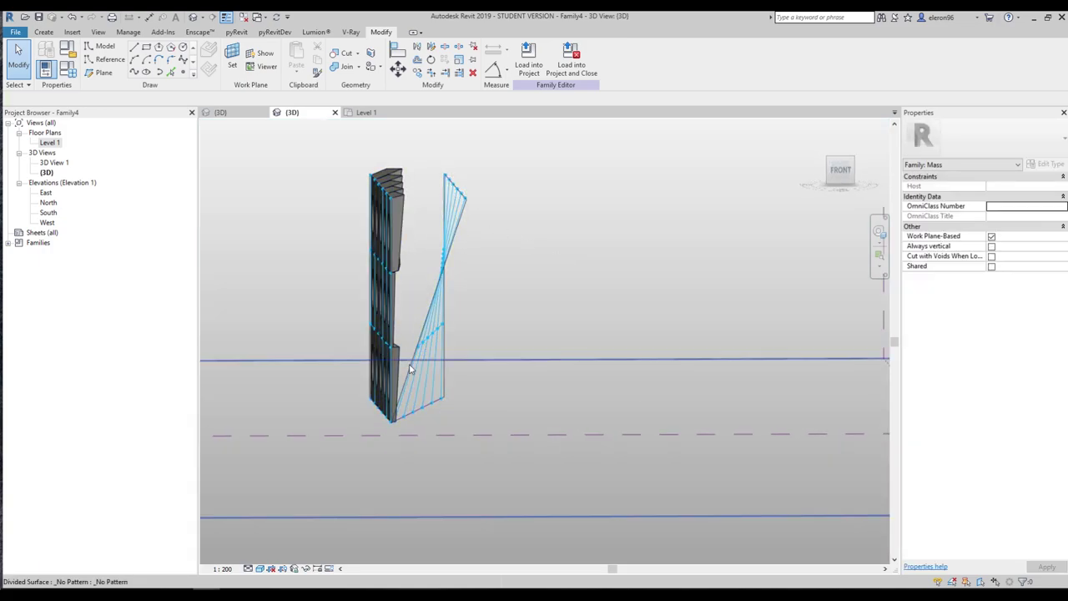
{"action": "middle_click_drag", "start_coordinate": [518, 276], "coordinate": [403, 361], "text": "shift"}
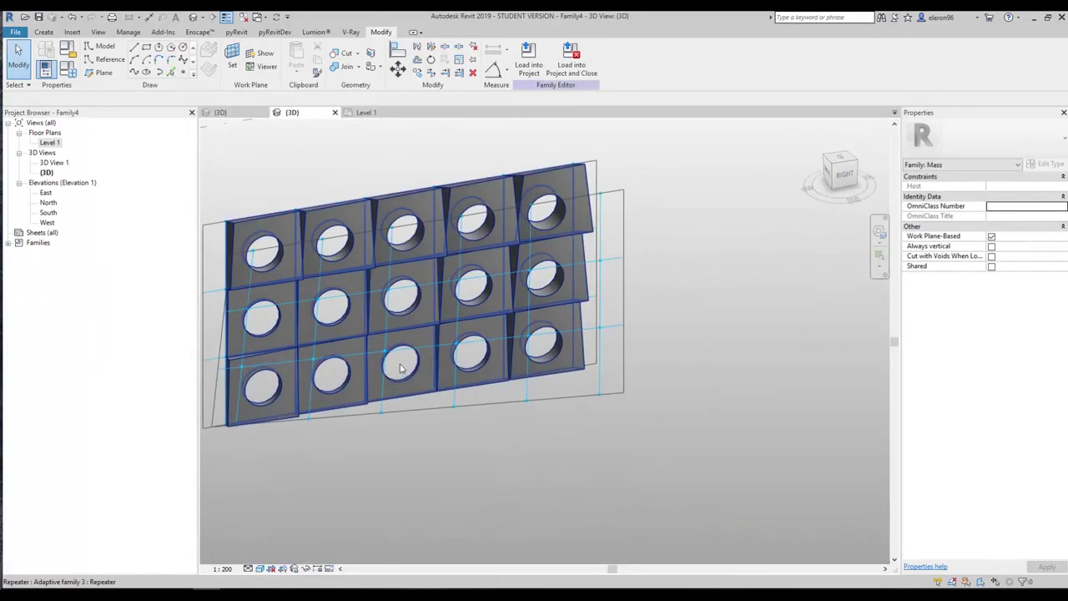
{"action": "middle_click_drag", "start_coordinate": [324, 340], "coordinate": [440, 298], "text": "shift"}
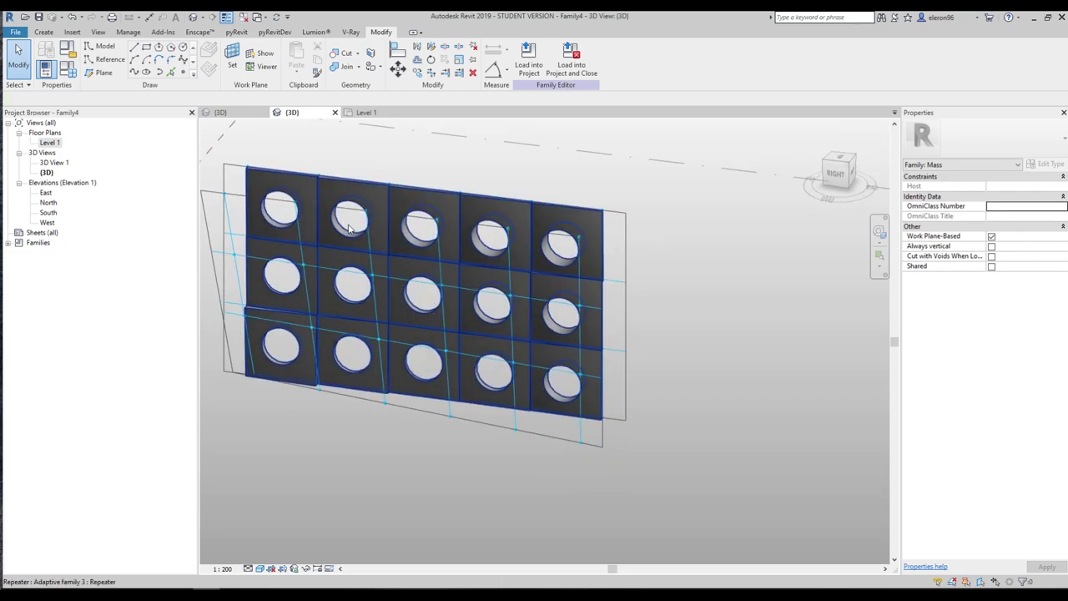
{"action": "key", "text": "Tab"}
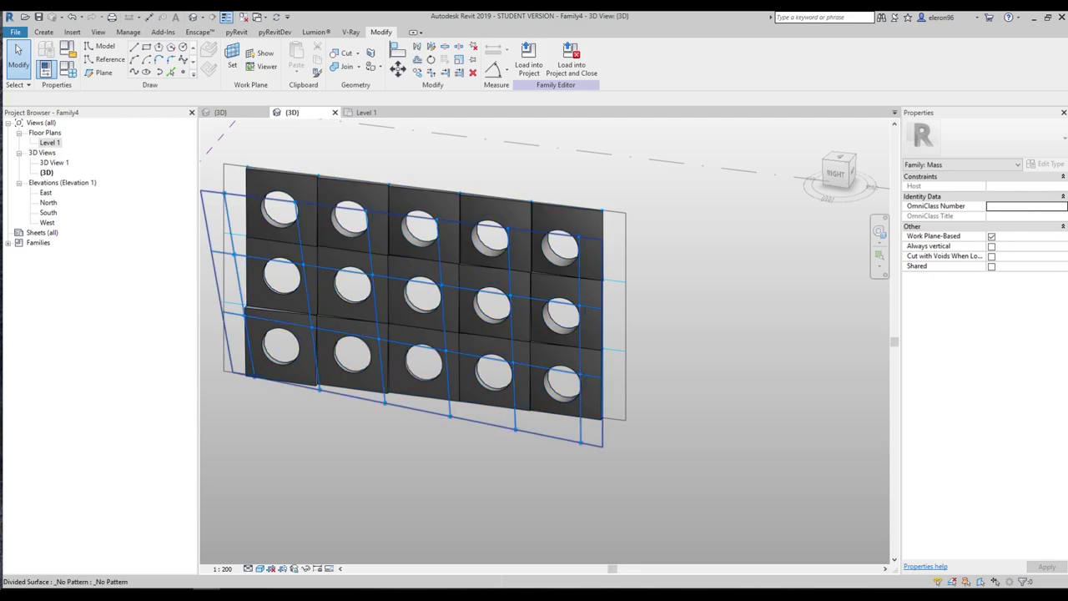
In the Adaptive family 3 file, turn off the reporting option of the REF parameter.
{"action": "left_click", "coordinate": [242, 116]}
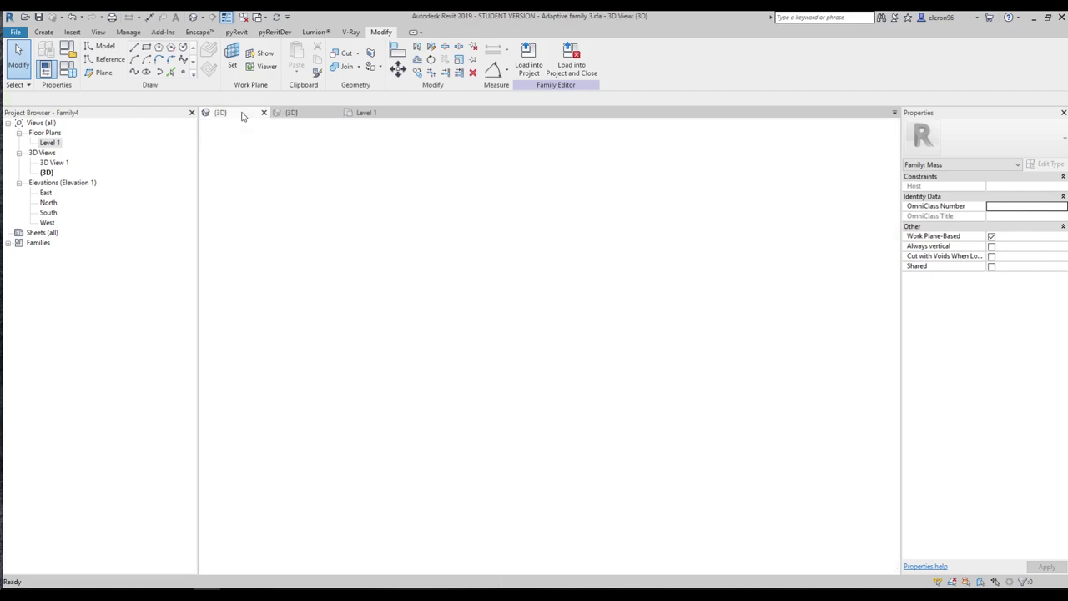
{"action": "key", "text": "f"}
{"action": "key", "text": "t"}
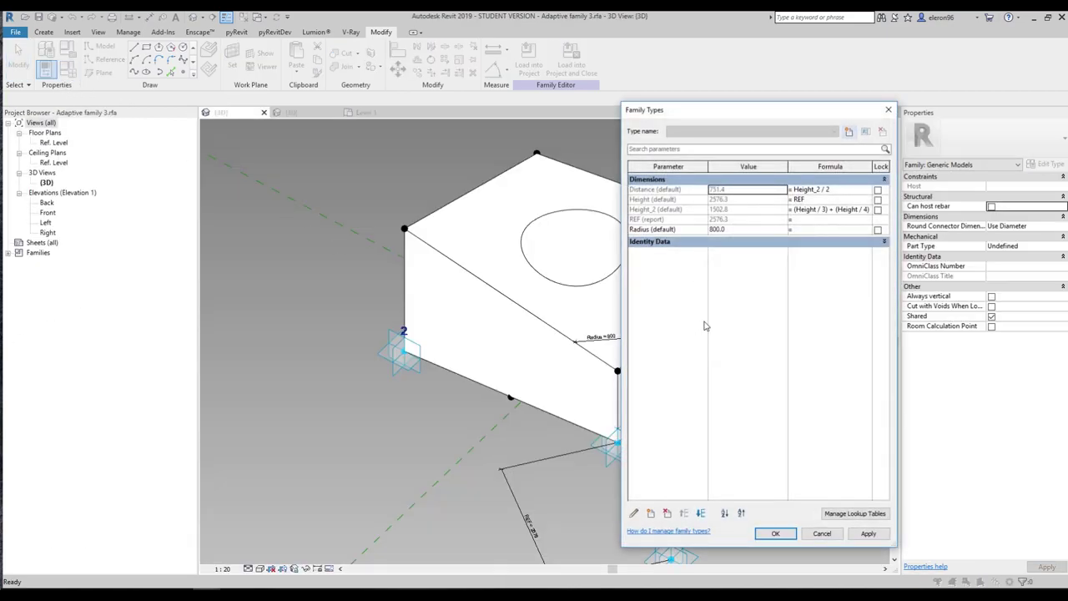
{"action": "left_click", "coordinate": [666, 218]}
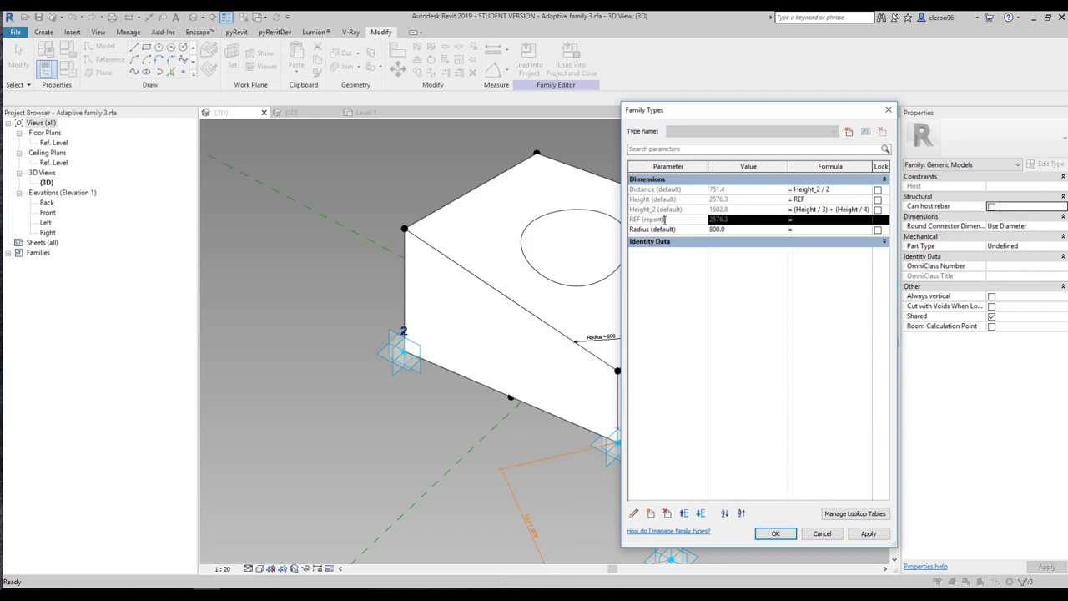
{"action": "left_click", "coordinate": [634, 513]}
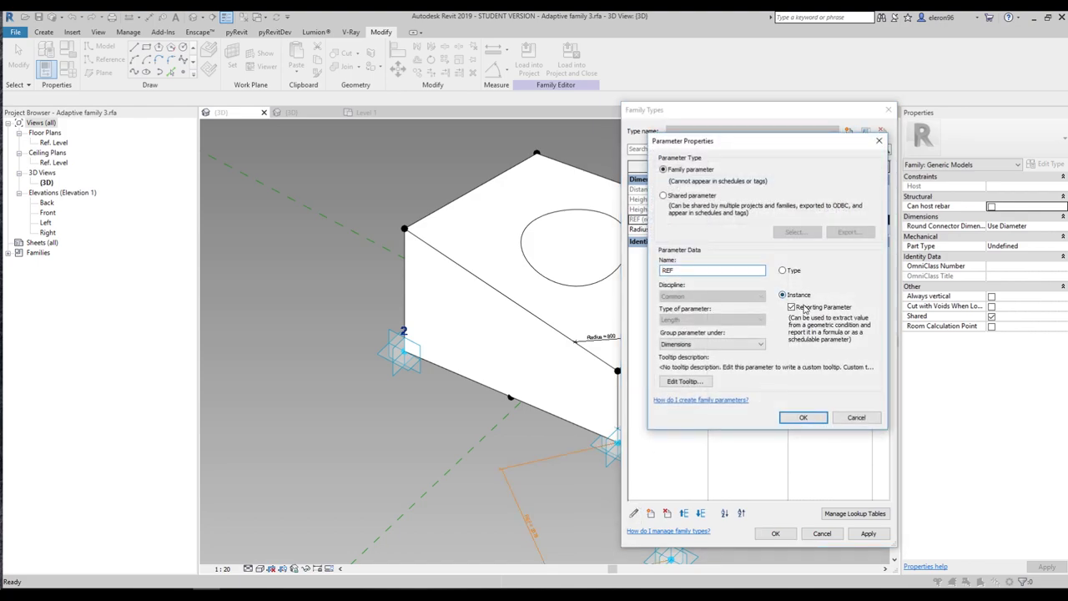
{"action": "left_click", "coordinate": [816, 417]}
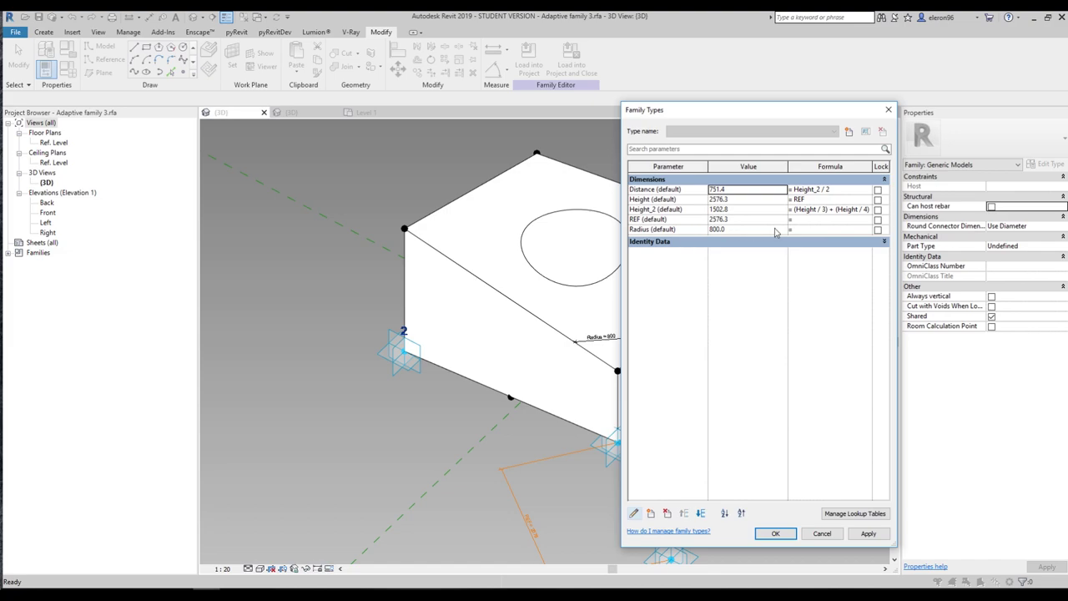
Set the formula of the Radius parameter to Distance / 3.
{"action": "left_click", "coordinate": [642, 219]}
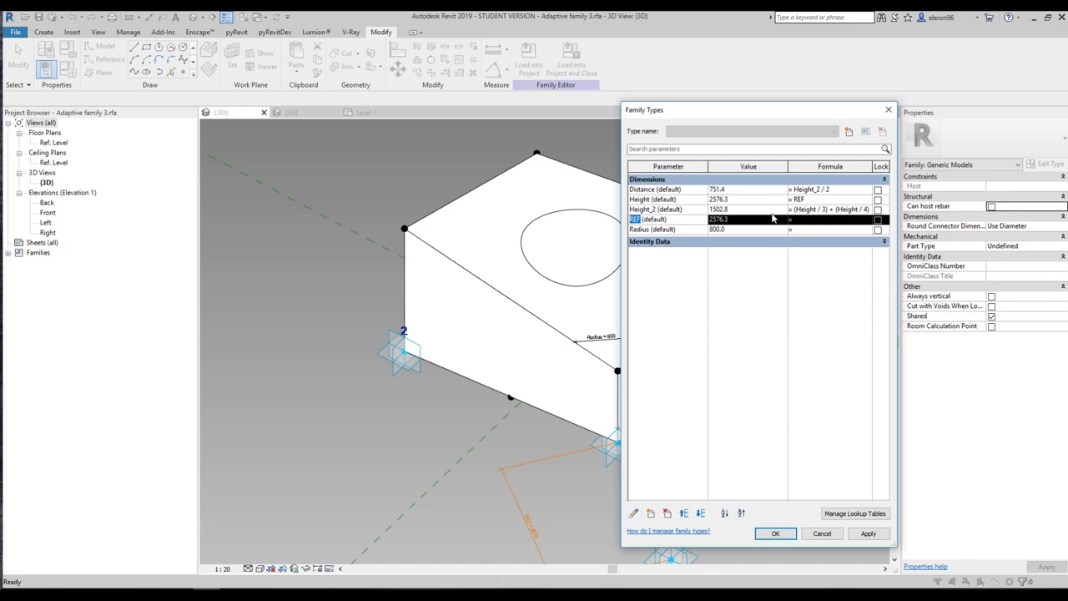
{"action": "left_click", "coordinate": [653, 189]}
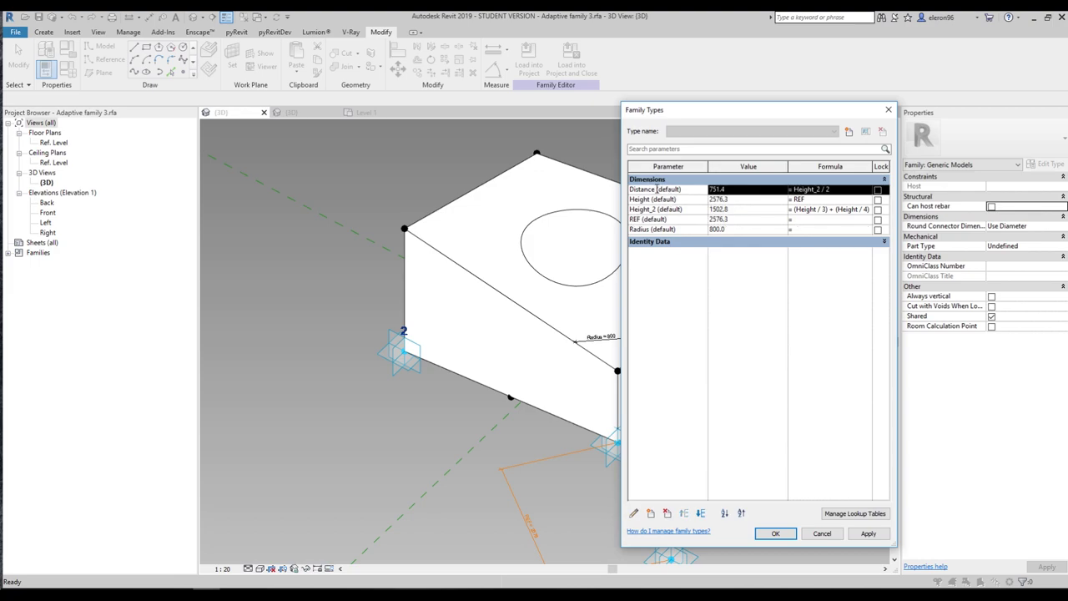
{"action": "left_click", "coordinate": [816, 229]}
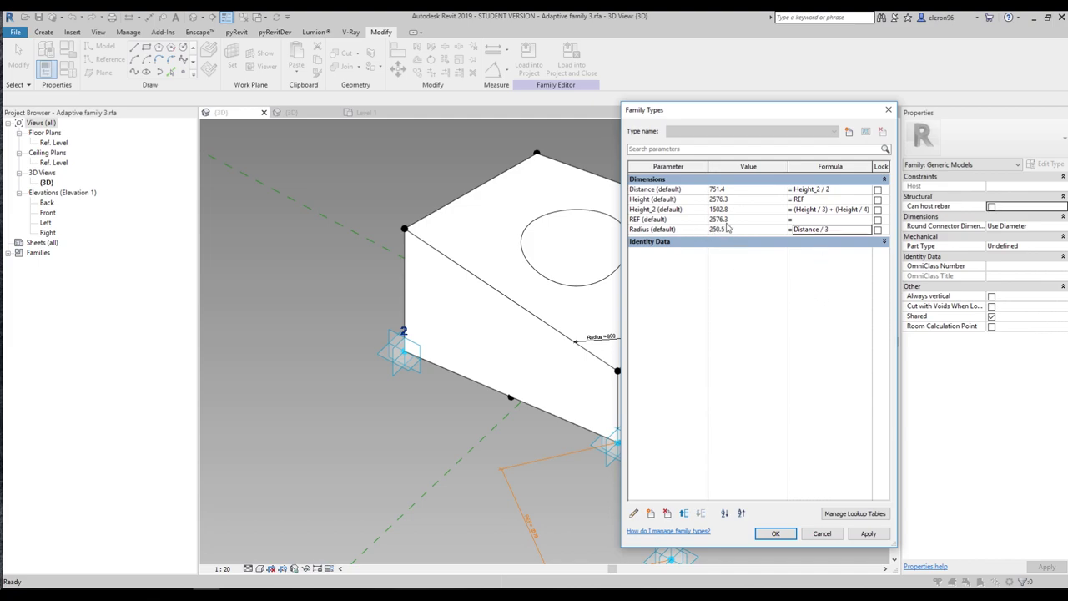
Try to turn REF back into a reporting parameter.
{"action": "left_click", "coordinate": [638, 221]}
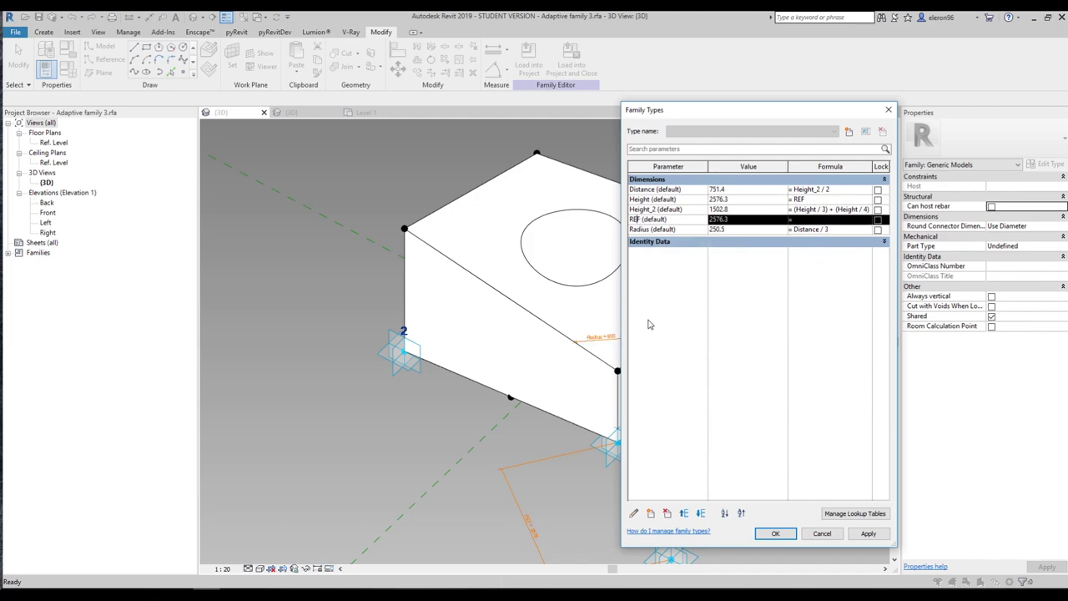
{"action": "left_click", "coordinate": [634, 513]}
{"action": "left_click", "coordinate": [791, 307]}
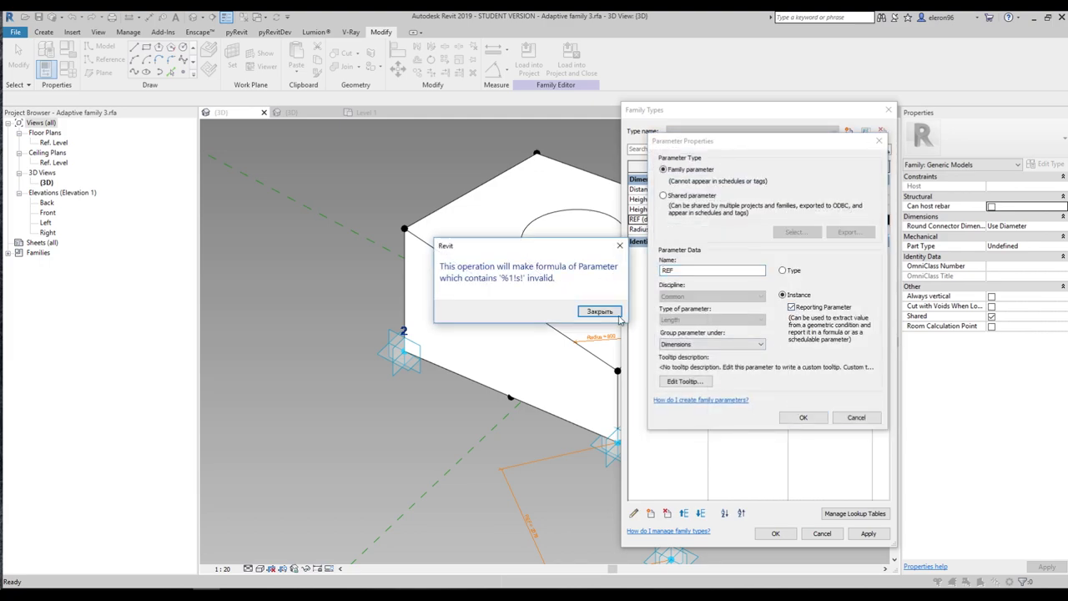
{"action": "left_click", "coordinate": [598, 312]}
{"action": "left_click", "coordinate": [802, 417]}
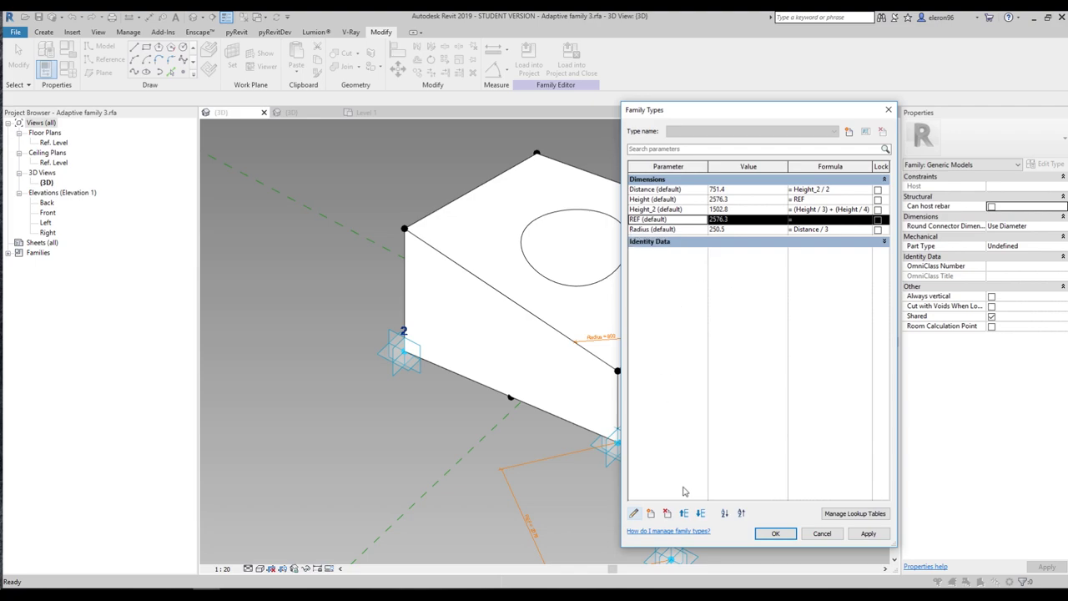
Delete the REF family parameter and accept the parameter changes.
{"action": "left_click", "coordinate": [667, 514]}
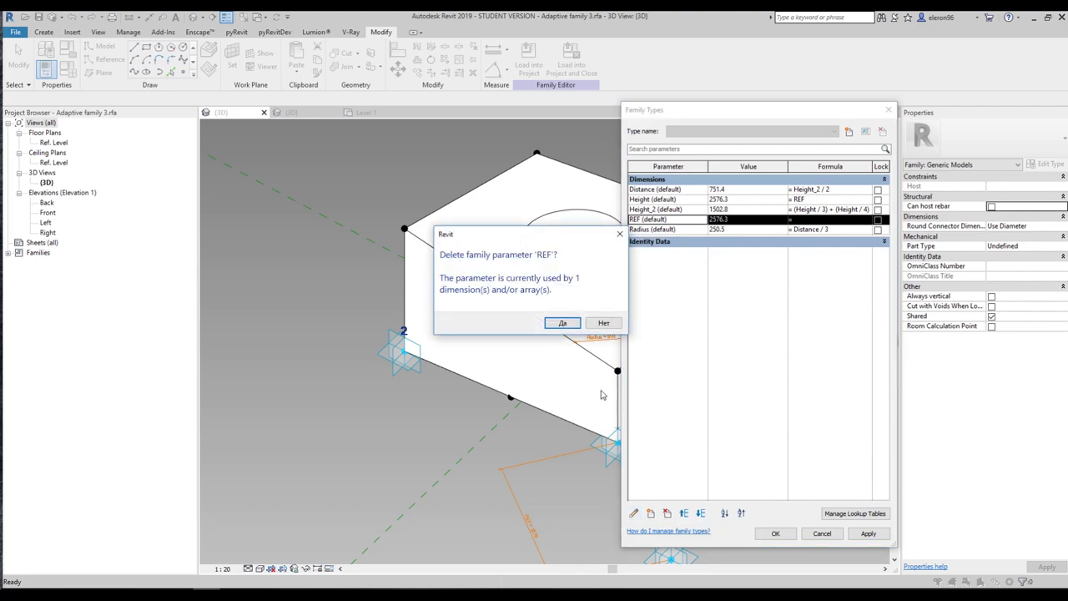
{"action": "left_click", "coordinate": [562, 324]}
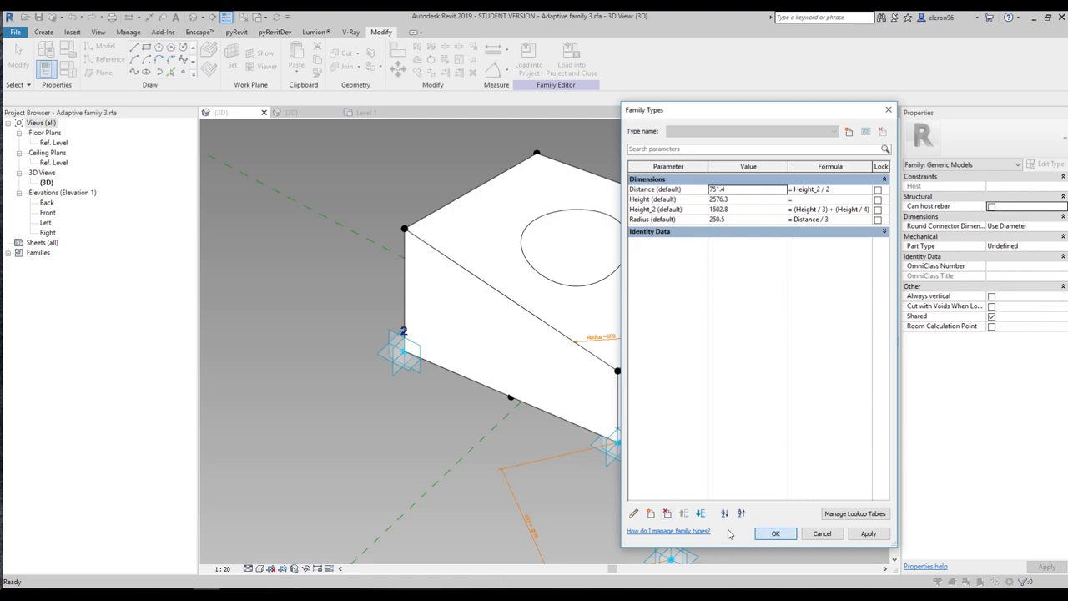
{"action": "left_click", "coordinate": [773, 533]}
Label the dimension between the panel's front corner point and point 5 with a new instance parameter named REF.
{"action": "left_click", "coordinate": [497, 453]}
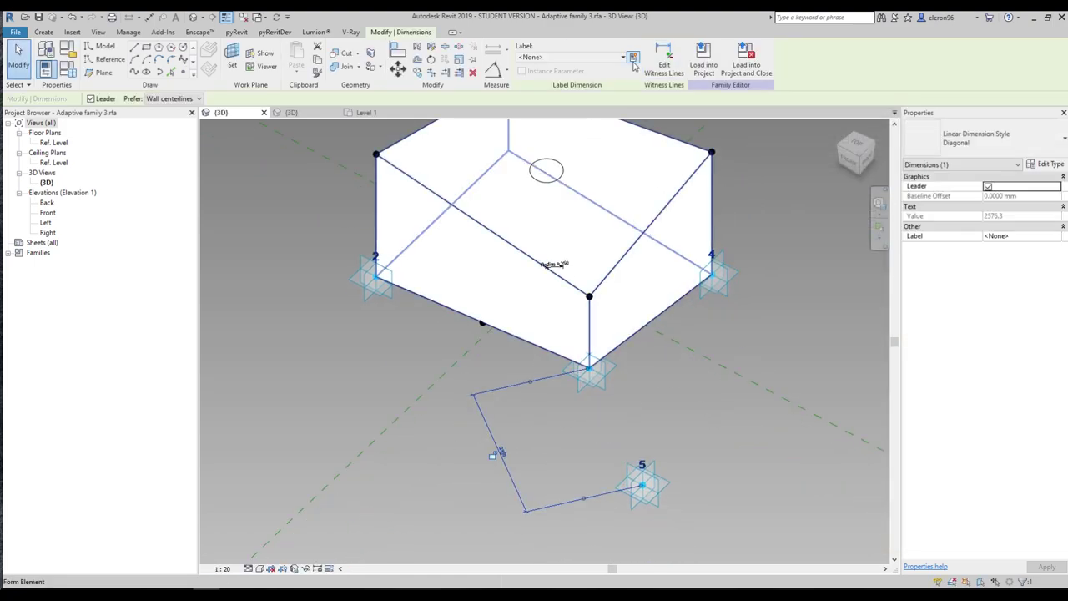
{"action": "left_click", "coordinate": [633, 60]}
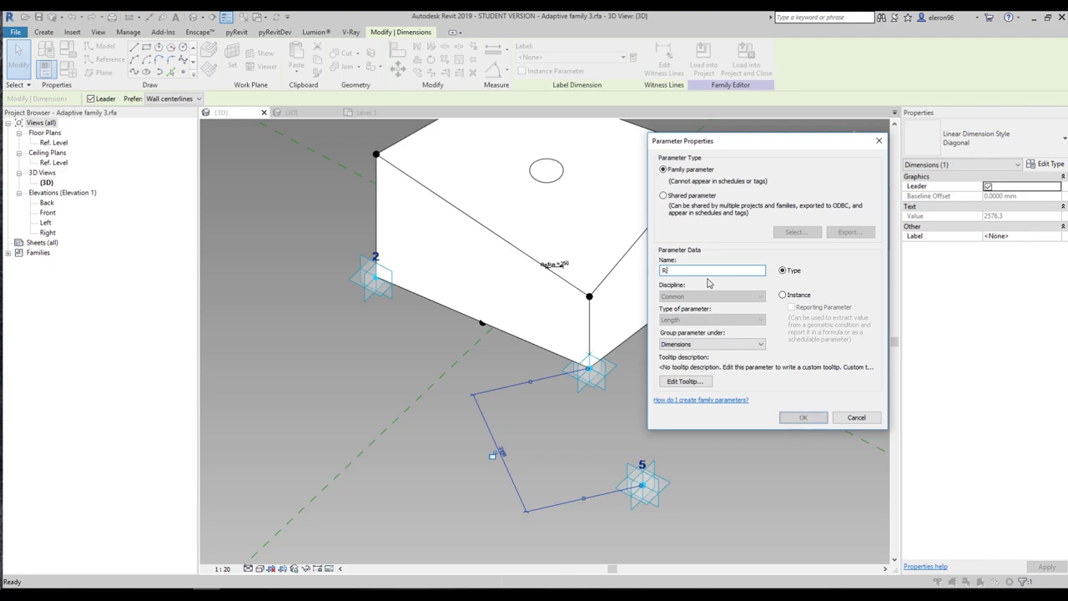
{"action": "left_click", "coordinate": [799, 295]}
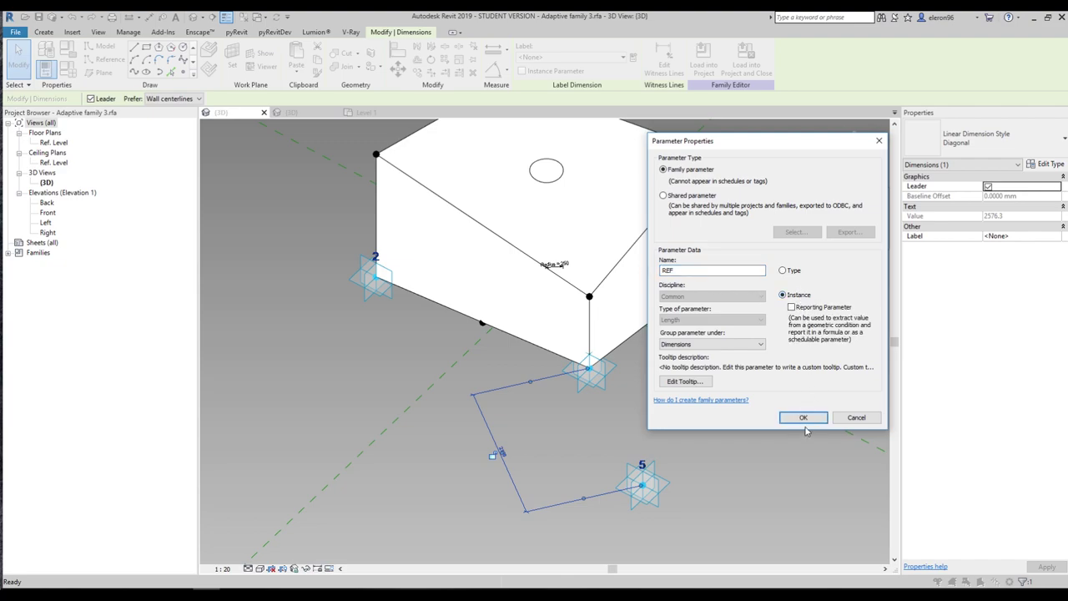
{"action": "left_click", "coordinate": [803, 418]}
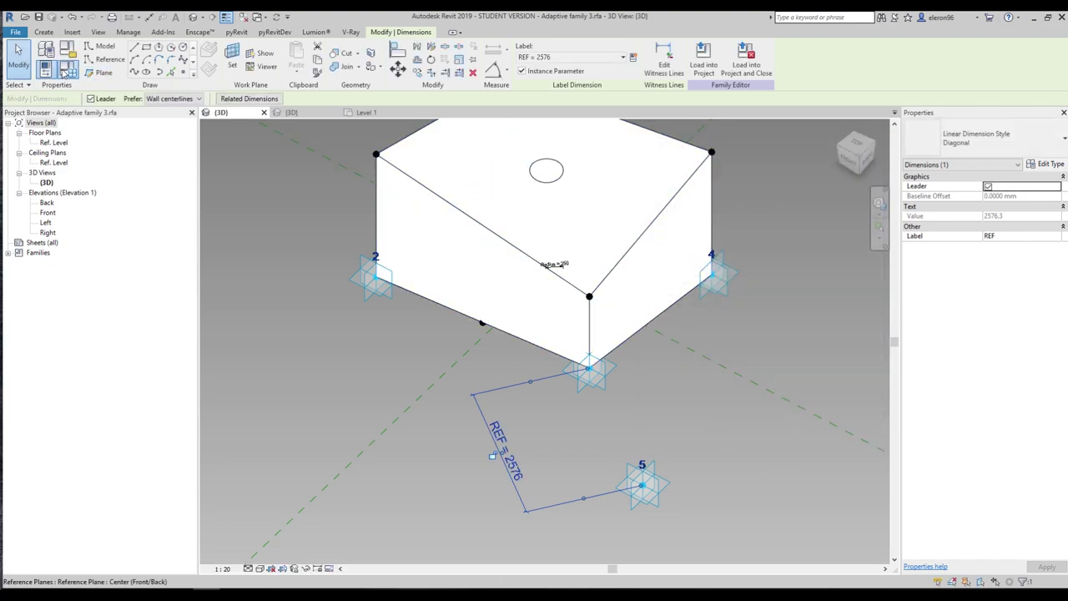
Set the Height parameter's formula to REF and make REF a reporting parameter.
{"action": "left_click", "coordinate": [46, 66]}
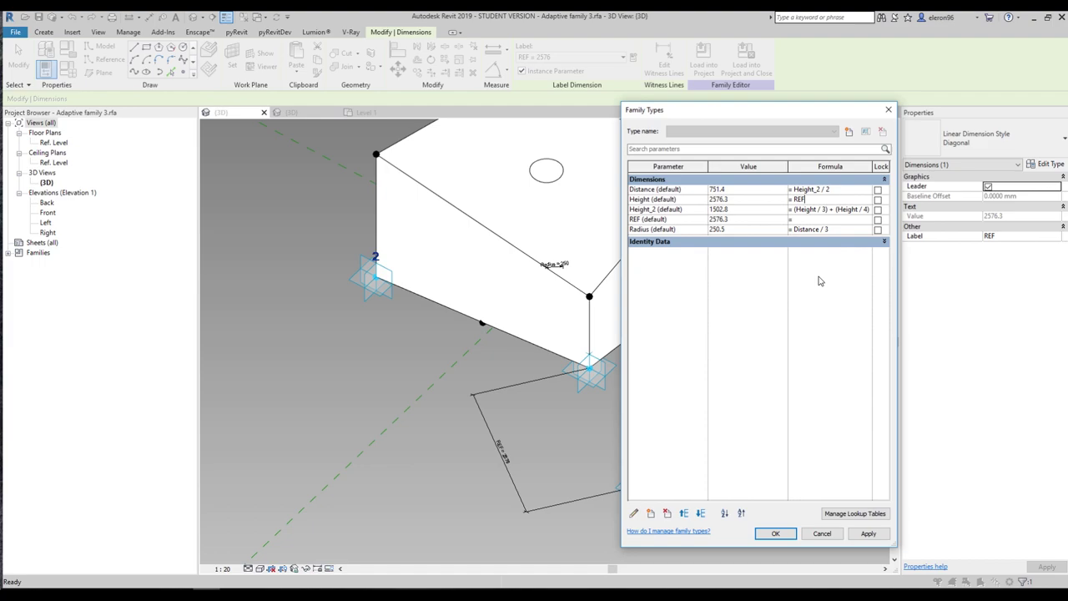
{"action": "left_click", "coordinate": [663, 219]}
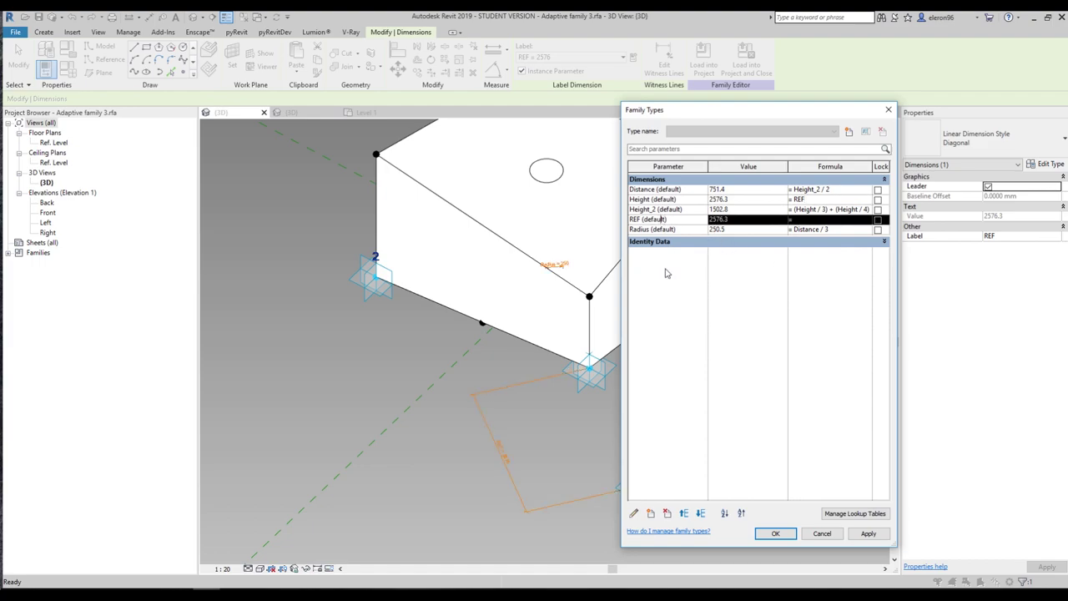
{"action": "left_click", "coordinate": [639, 513]}
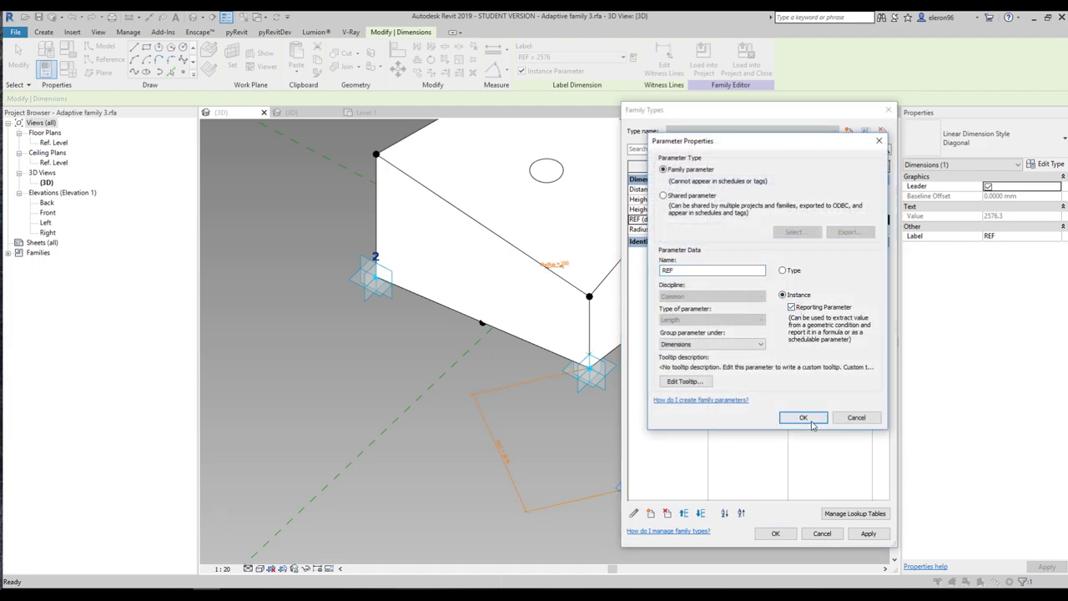
{"action": "left_click", "coordinate": [803, 418]}
{"action": "left_click", "coordinate": [775, 534]}
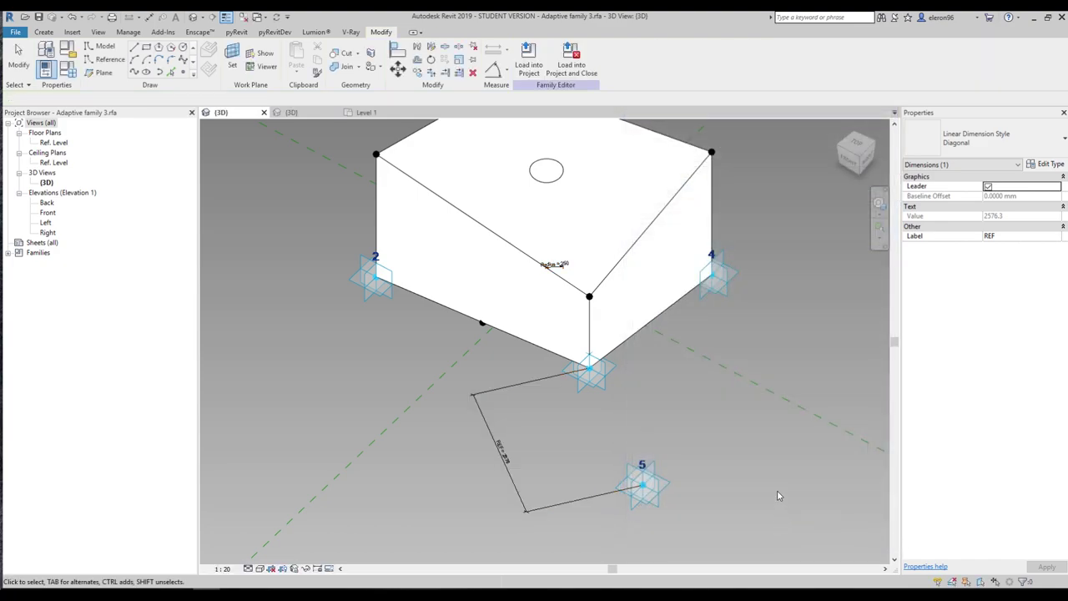
Load the edited family into Family4, overwriting the existing version, and inspect the repeated panels in 3D.
{"action": "left_click", "coordinate": [780, 500]}
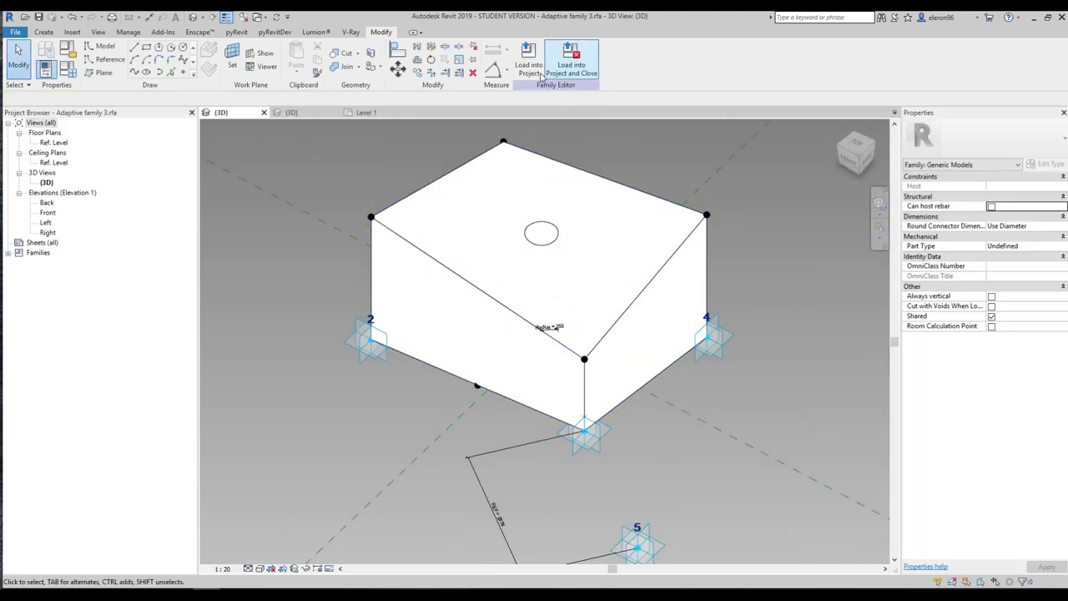
{"action": "left_click", "coordinate": [538, 72]}
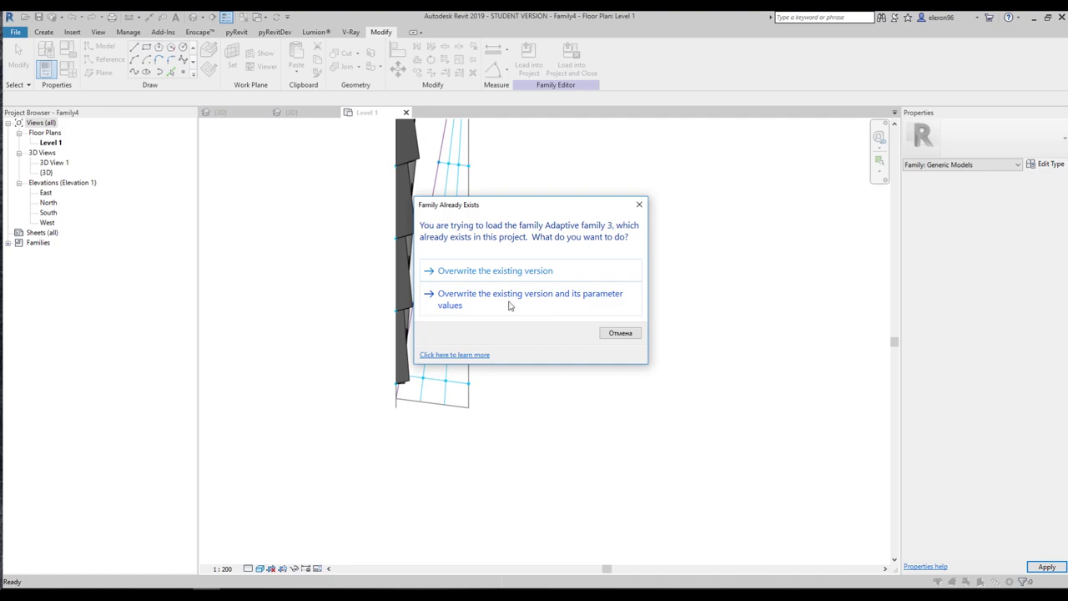
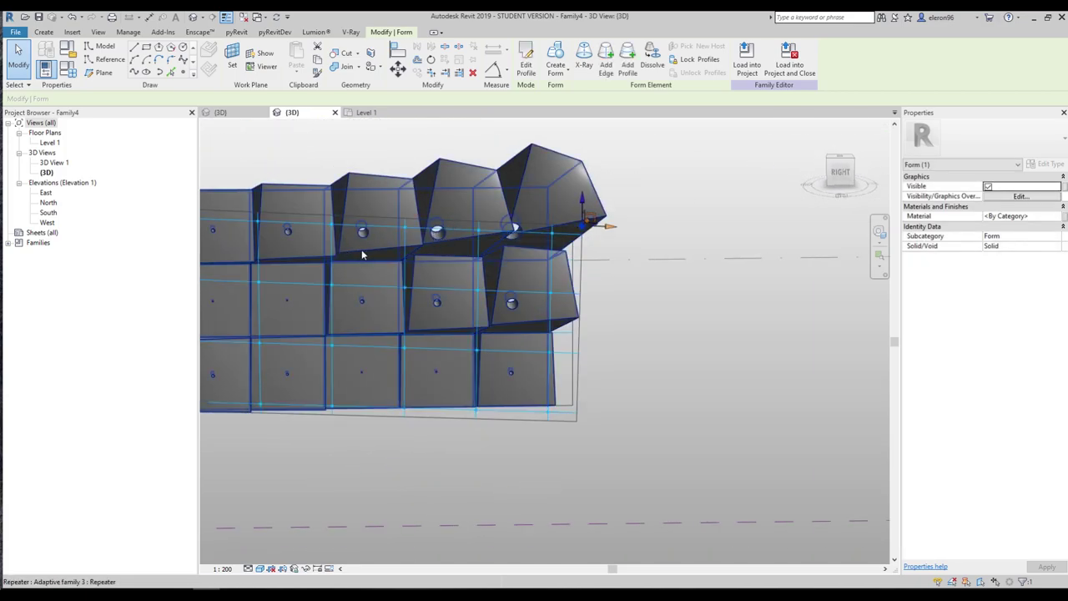
{"action": "middle_click_drag", "start_coordinate": [444, 240], "coordinate": [422, 250], "text": "shift"}
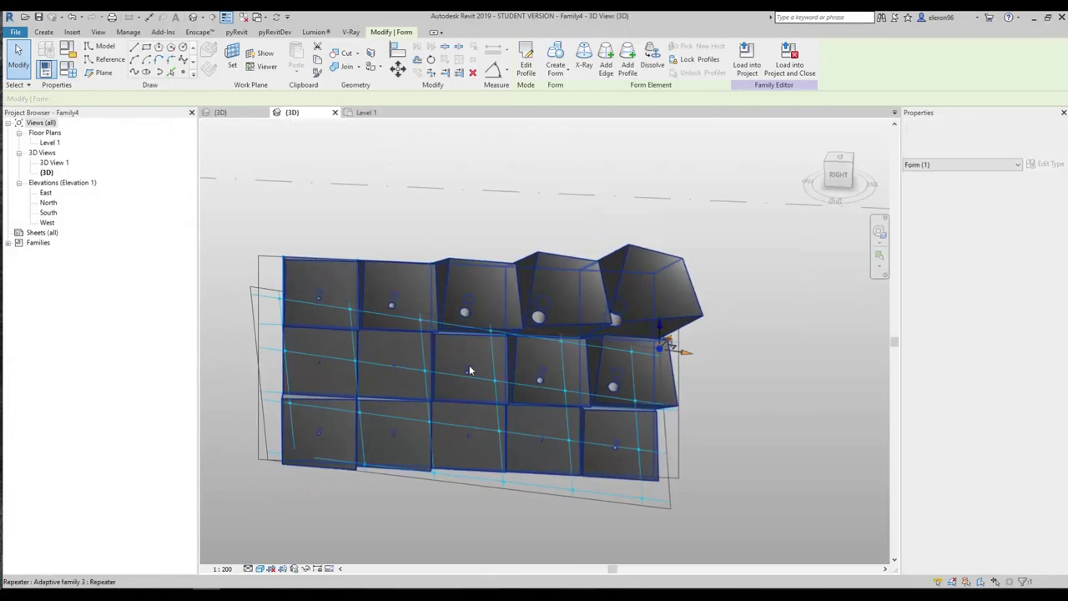
{"action": "left_click", "coordinate": [219, 112]}
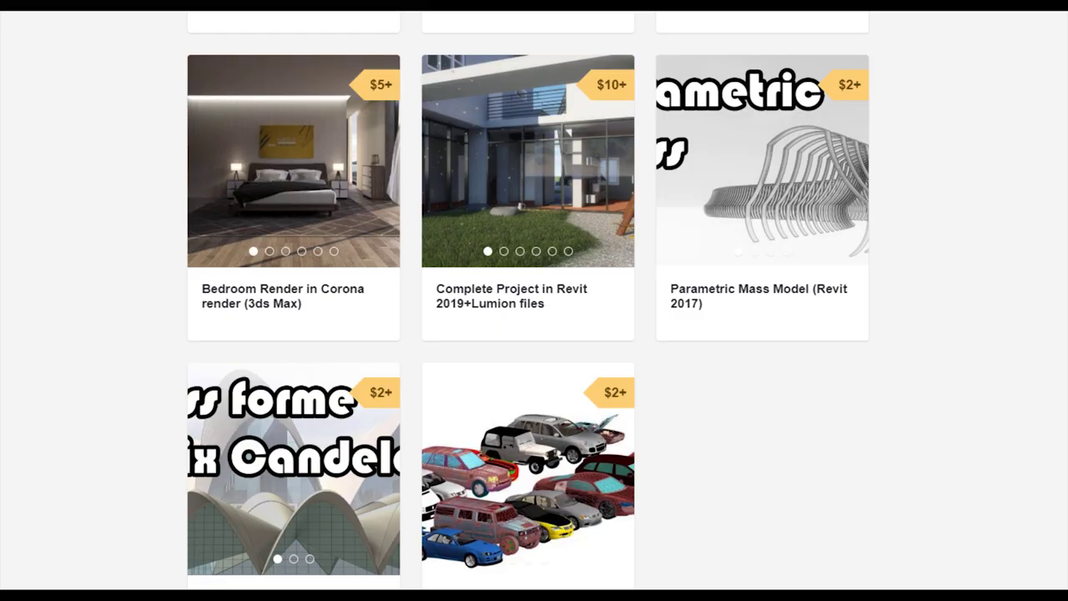
Browse the Revit projects, render scenes and Dynamo scripts offered on the web store page.
{"action": "scroll", "coordinate": [565, 582], "scroll_direction": "up", "scroll_amount": 8}
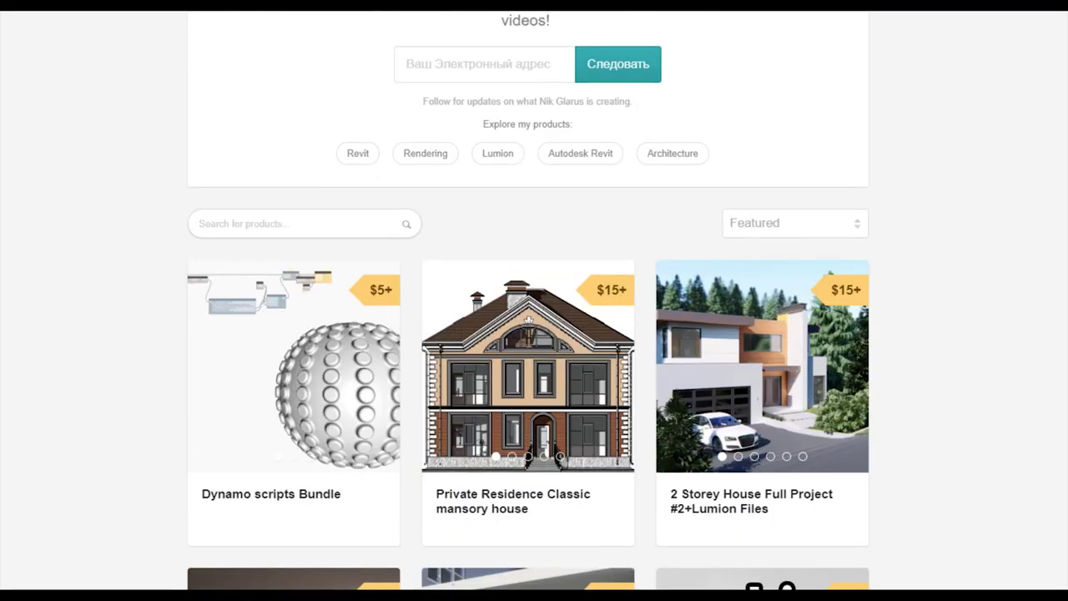
{"action": "scroll", "coordinate": [566, 582], "scroll_direction": "down", "scroll_amount": 2}
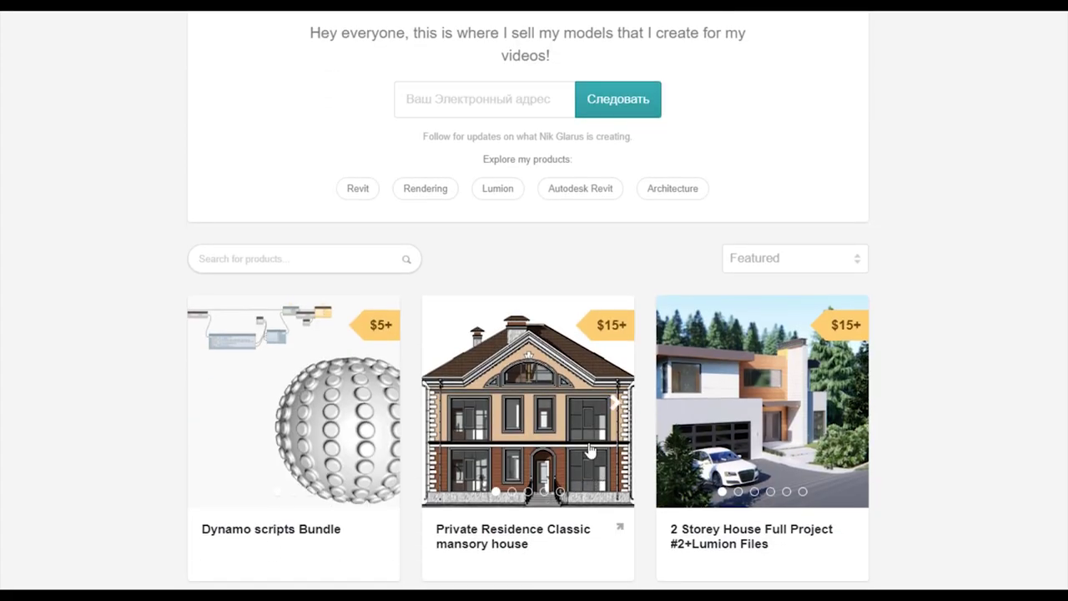
{"action": "scroll", "coordinate": [523, 455], "scroll_direction": "down", "scroll_amount": 2}
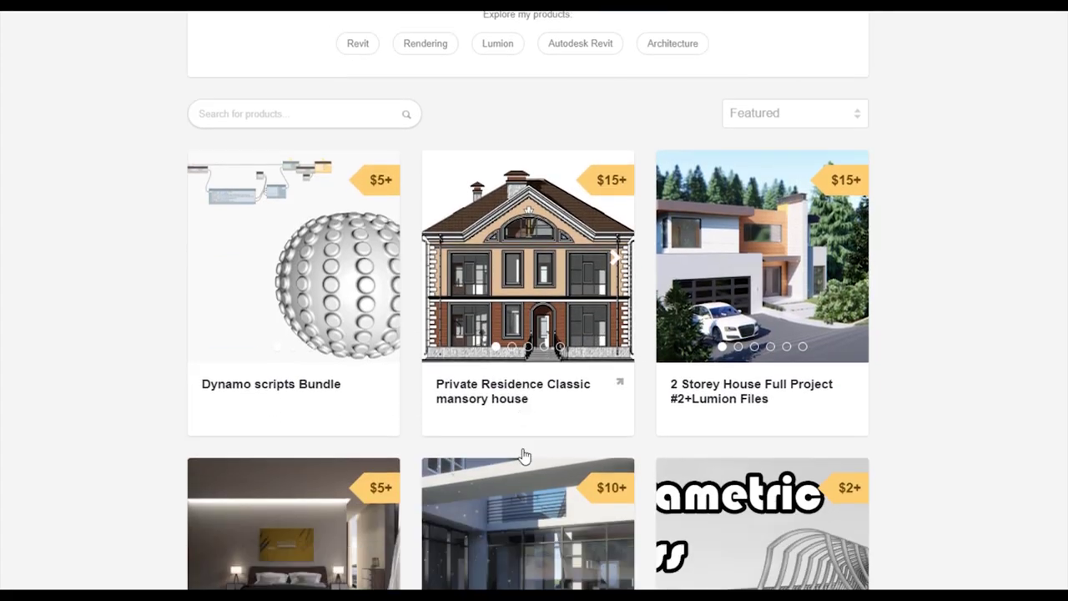
{"action": "scroll", "coordinate": [534, 423], "scroll_direction": "down", "scroll_amount": 1}
{"action": "scroll", "coordinate": [958, 401], "scroll_direction": "up", "scroll_amount": 2}
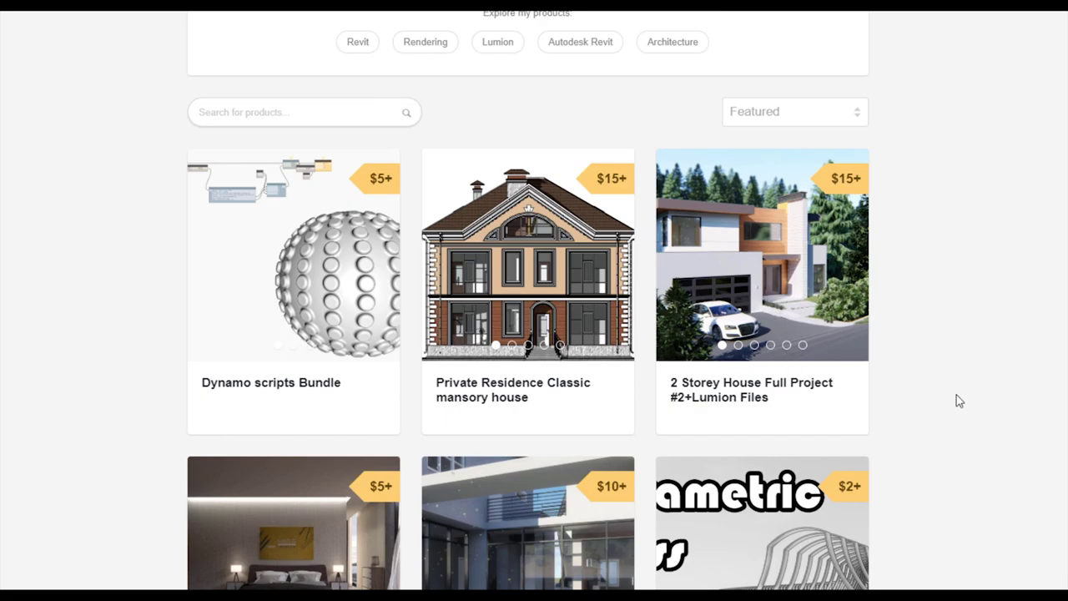
{"action": "scroll", "coordinate": [955, 408], "scroll_direction": "up", "scroll_amount": 2}
{"action": "scroll", "coordinate": [952, 407], "scroll_direction": "up", "scroll_amount": 2}
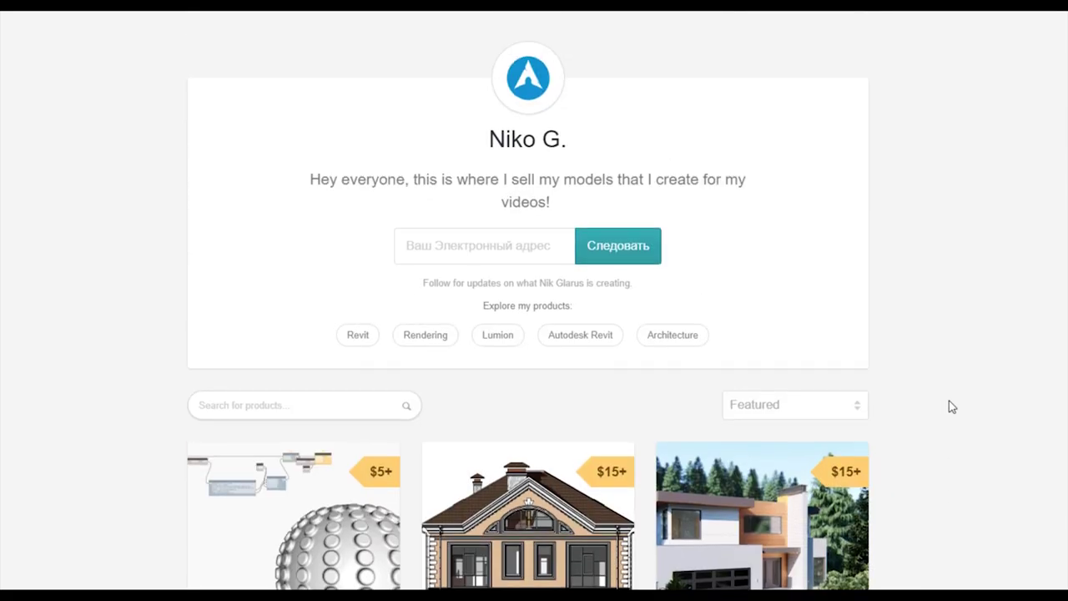
{"action": "scroll", "coordinate": [946, 409], "scroll_direction": "down", "scroll_amount": 4}
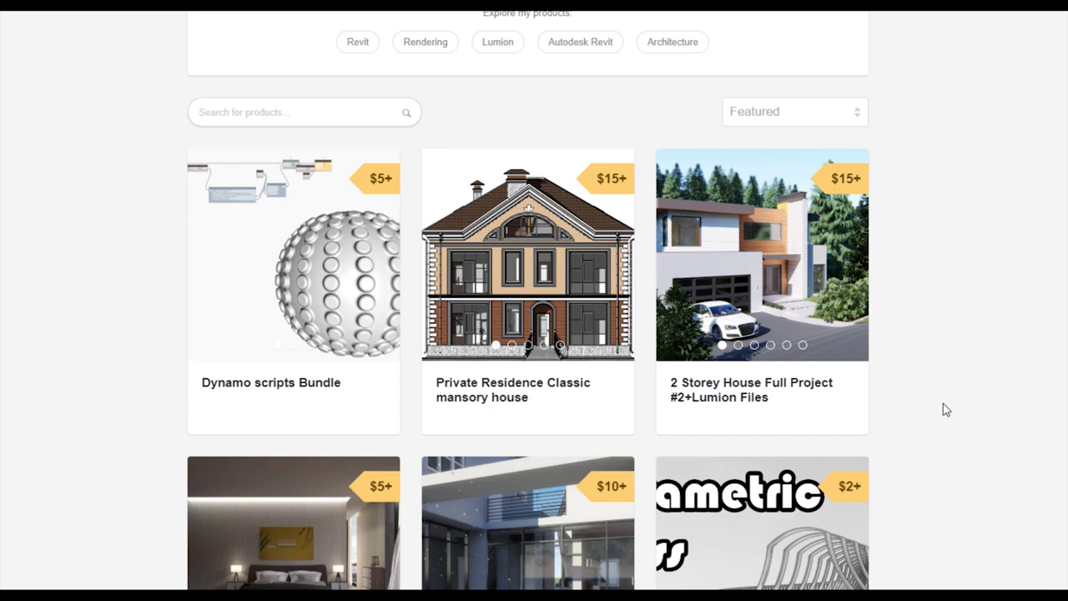
{"action": "scroll", "coordinate": [946, 409], "scroll_direction": "down", "scroll_amount": 2}
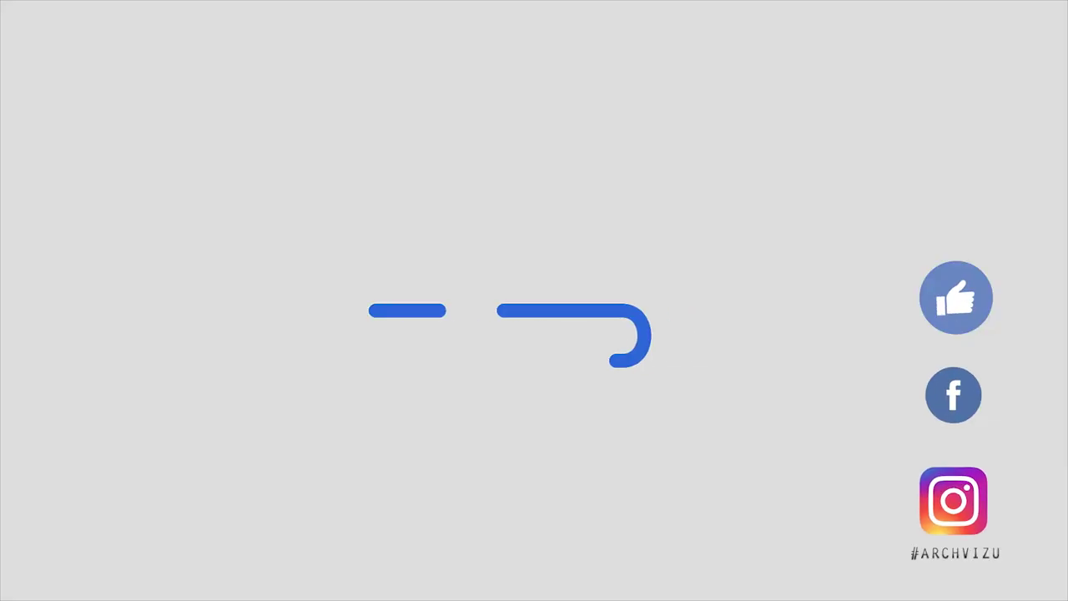